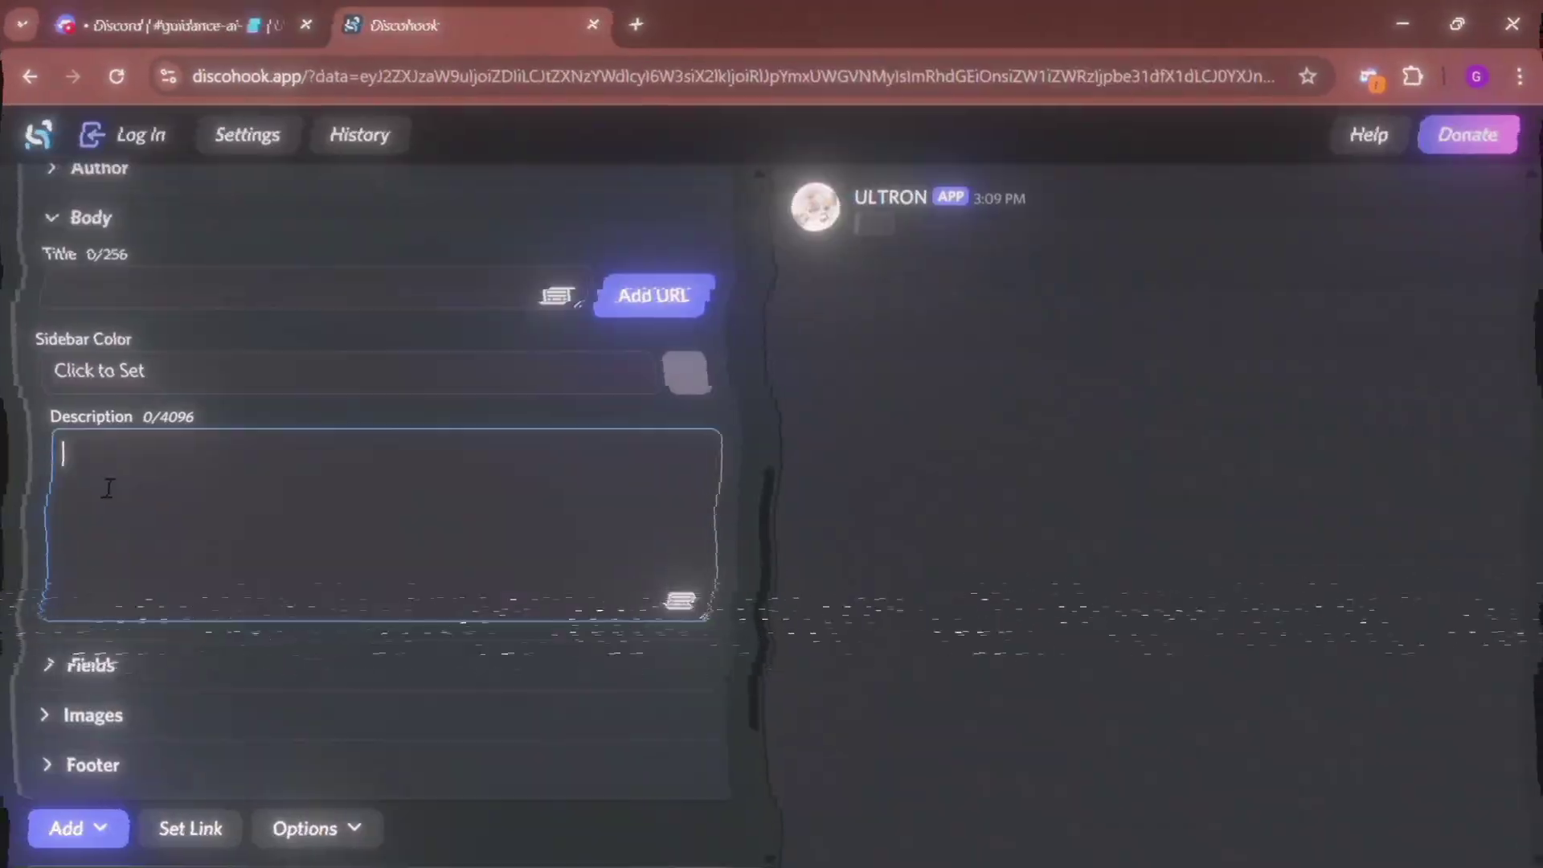
# Authorize the Discohook Utils app for the ULTRON OFFICIAL server.
pyautogui.hotkey('ctrl', 'v')
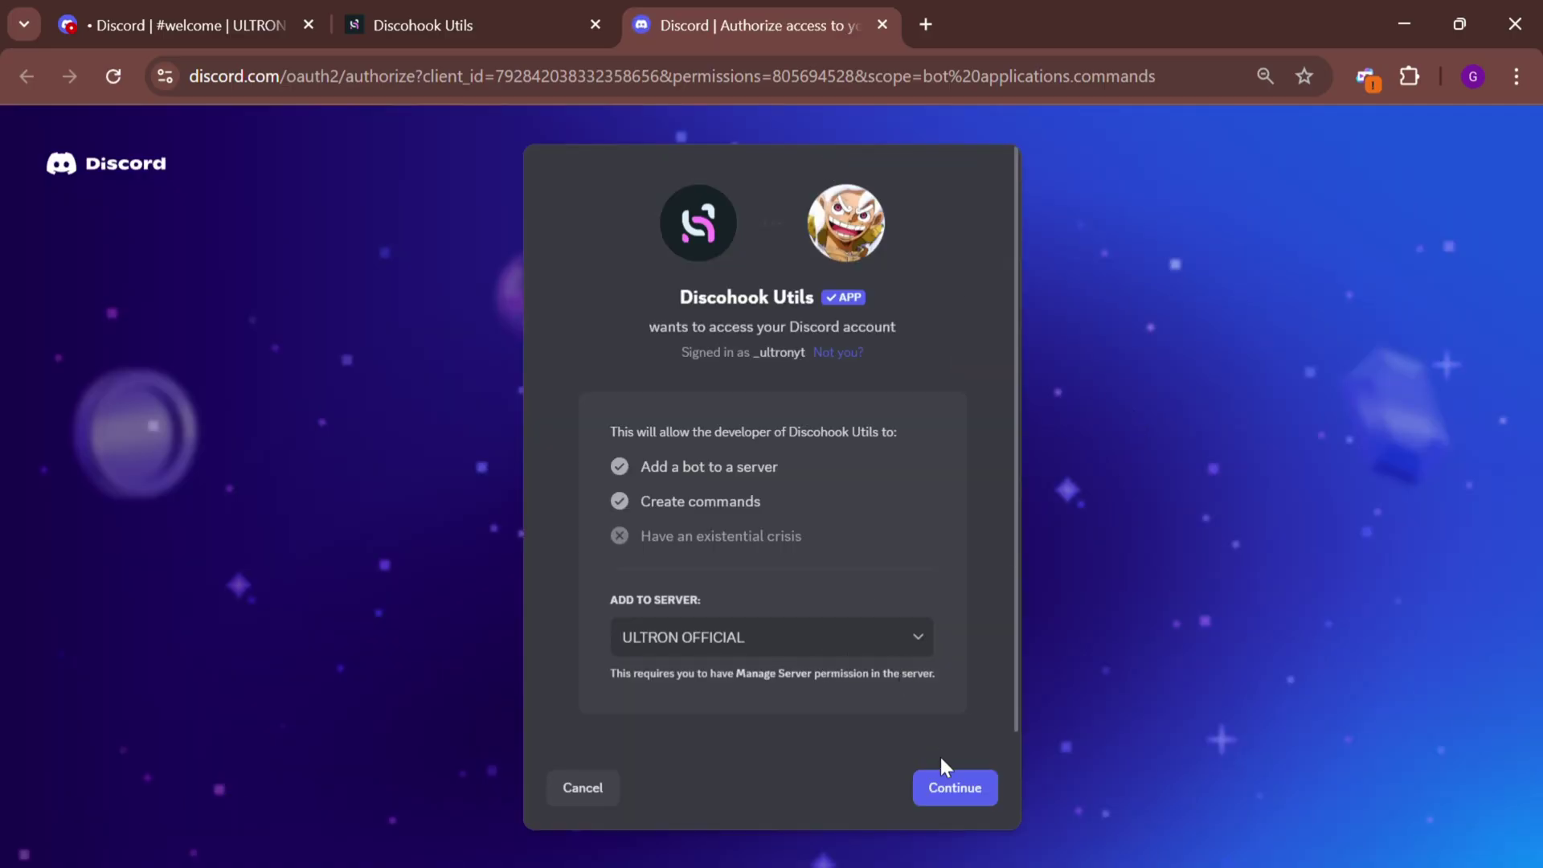
pyautogui.click(941, 785)
pyautogui.scroll(-5, 961, 512)
pyautogui.click(960, 782)
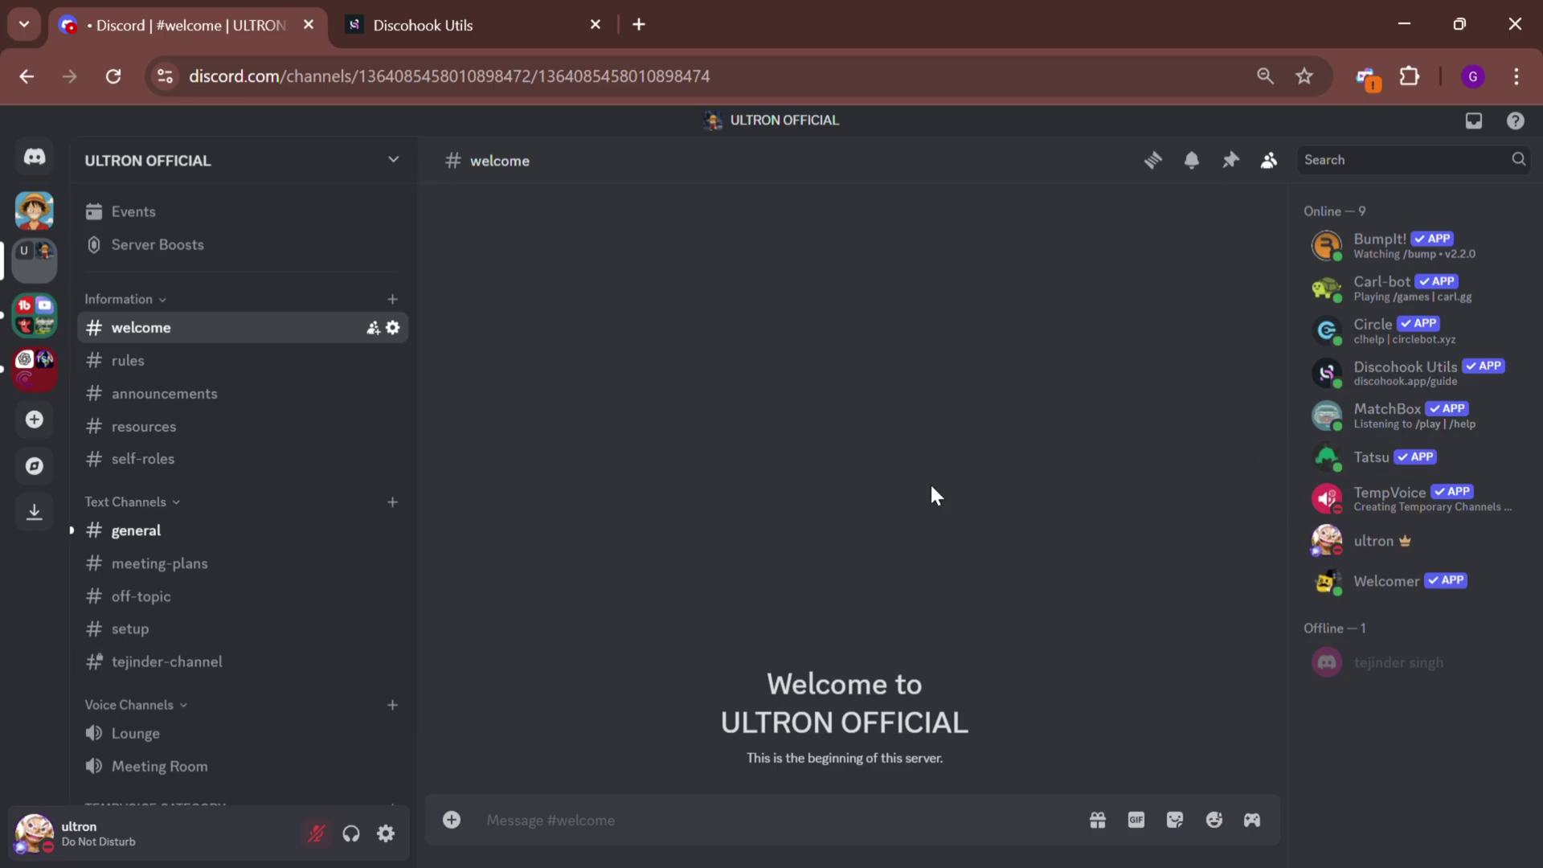
# Create a webhook named info with /webhook create and load it in Discohook.
pyautogui.write('/')
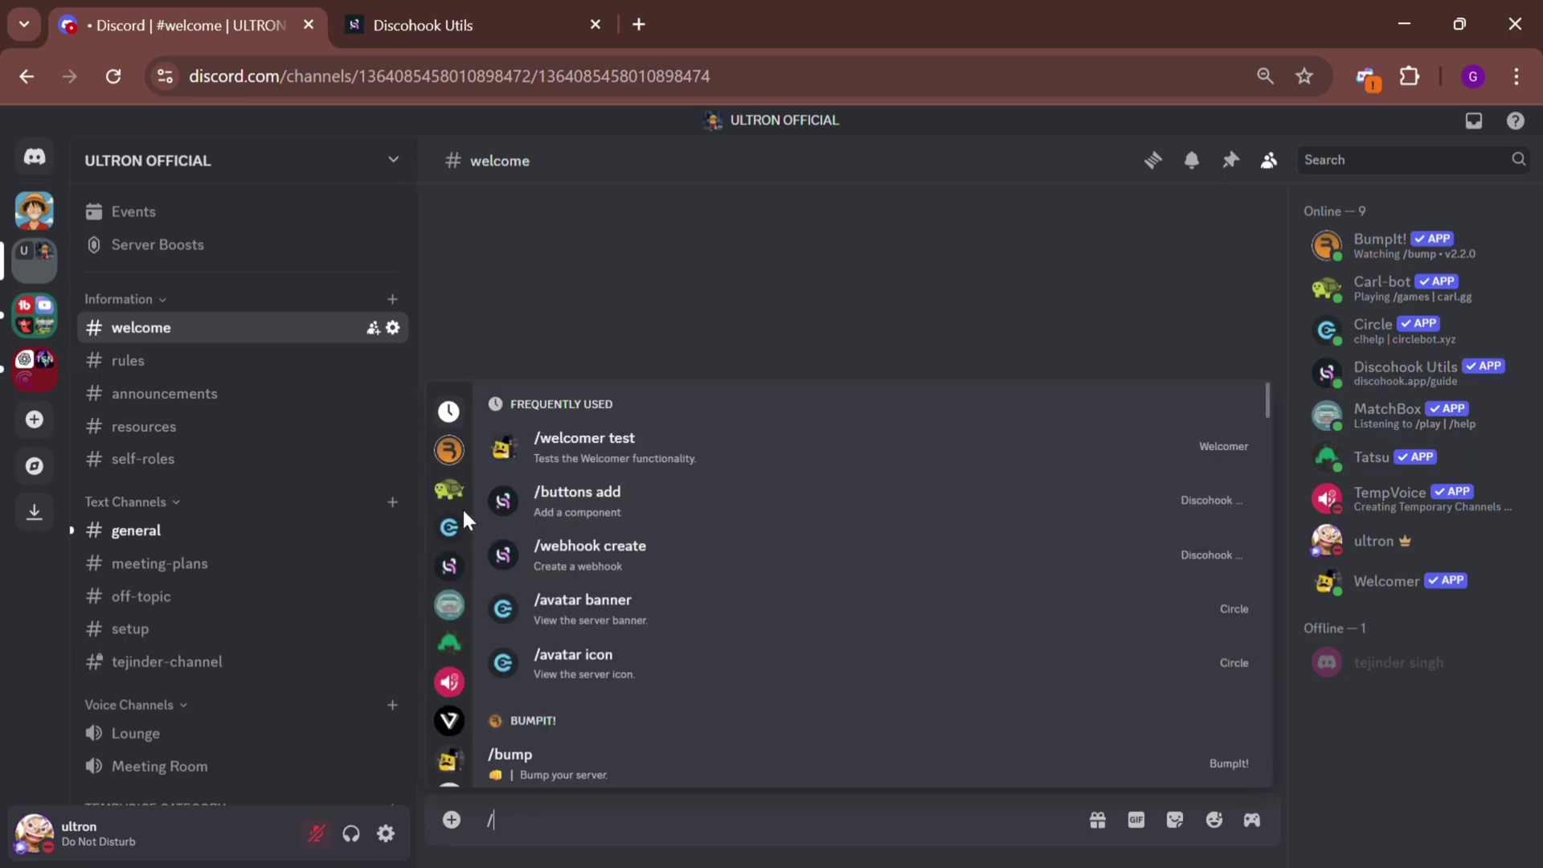
pyautogui.click(550, 560)
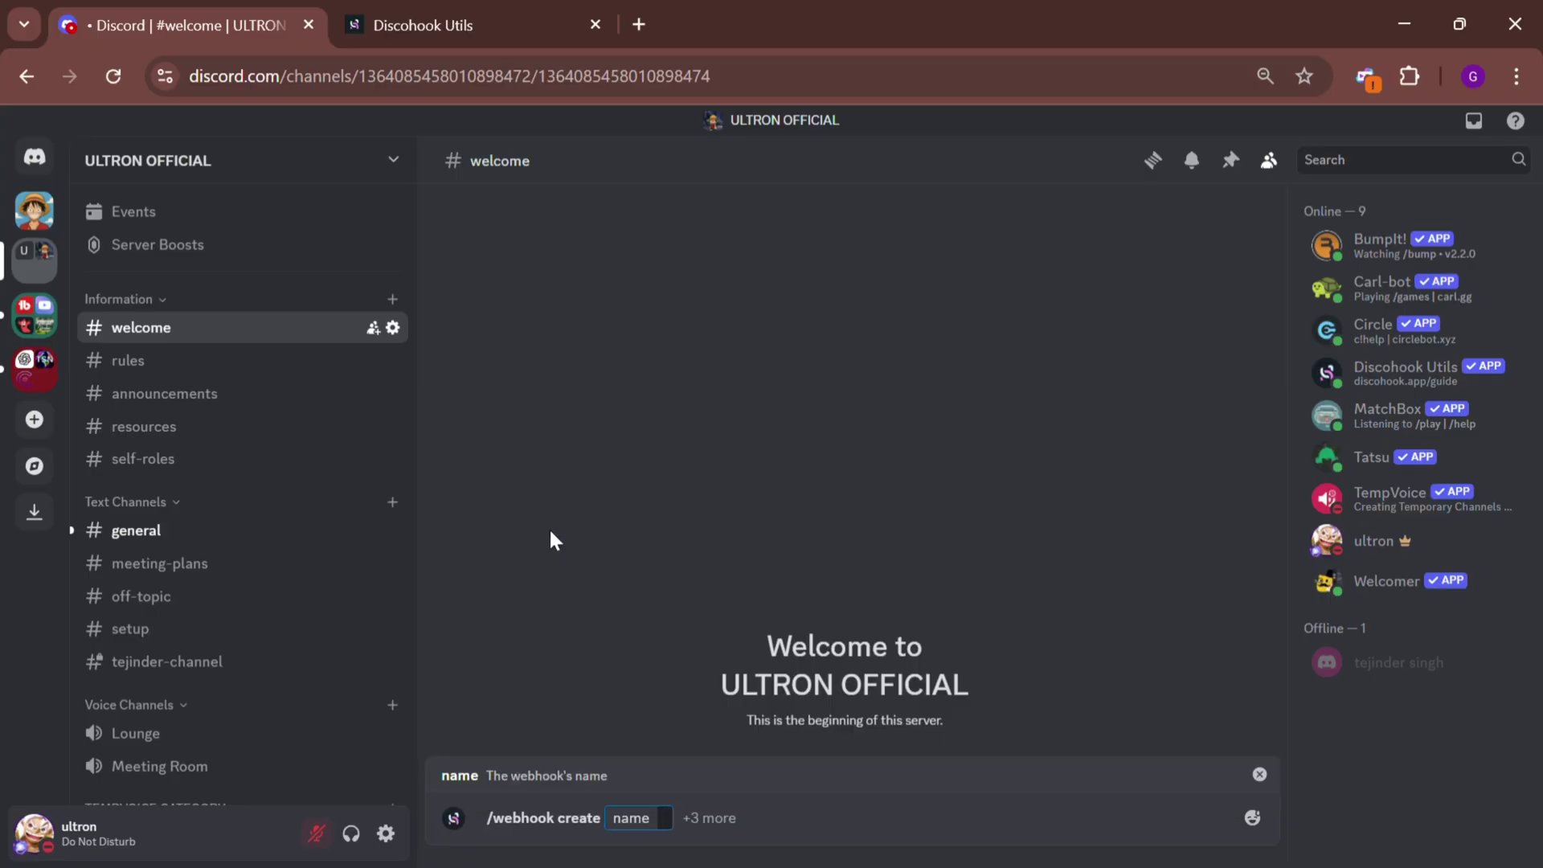
pyautogui.write('info')
pyautogui.press('Return')
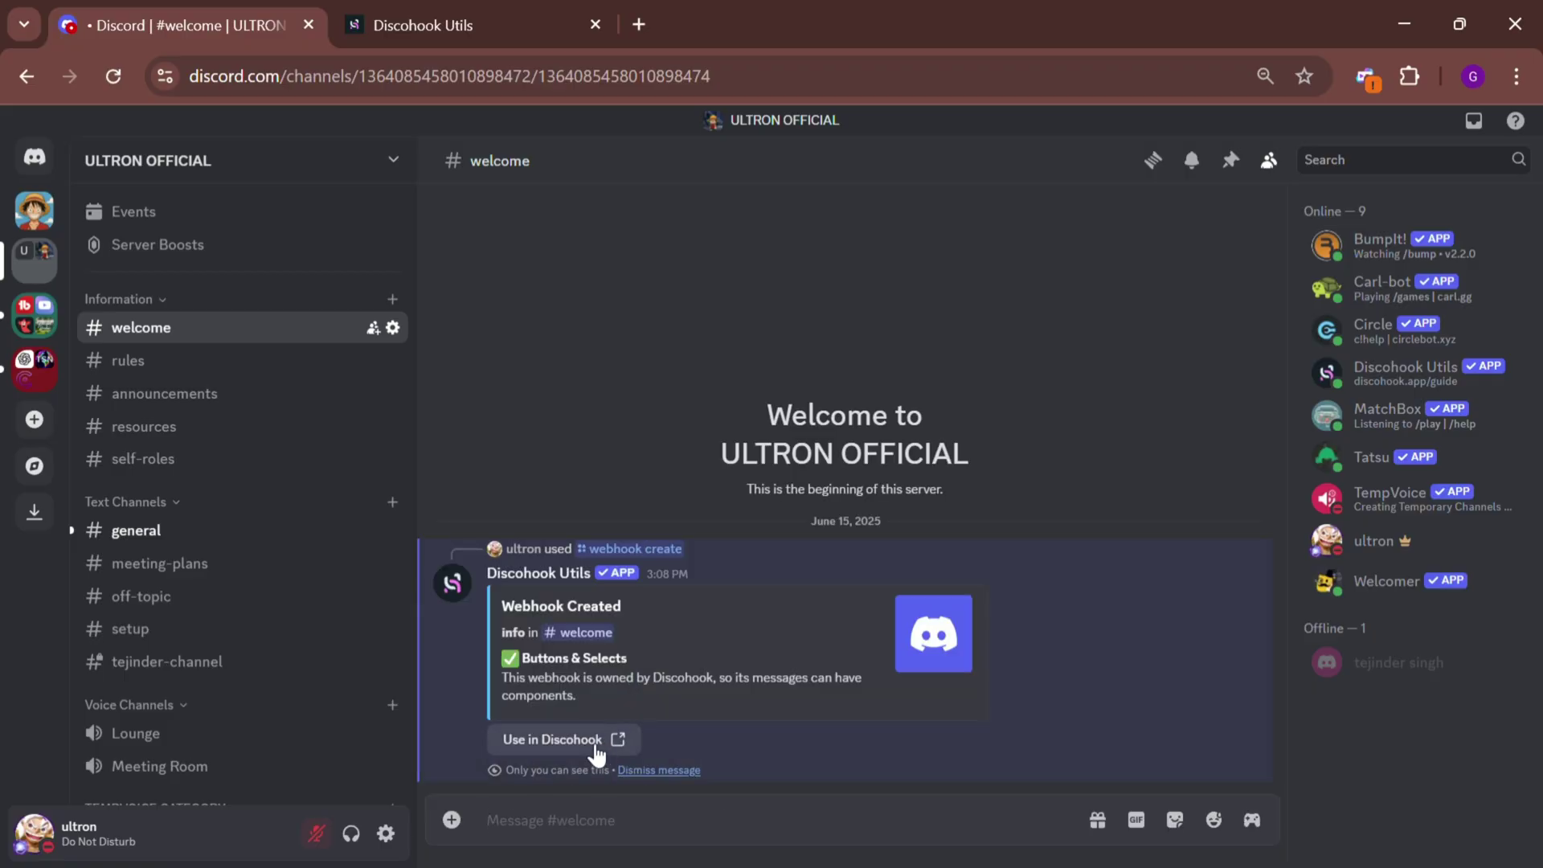
pyautogui.click(596, 752)
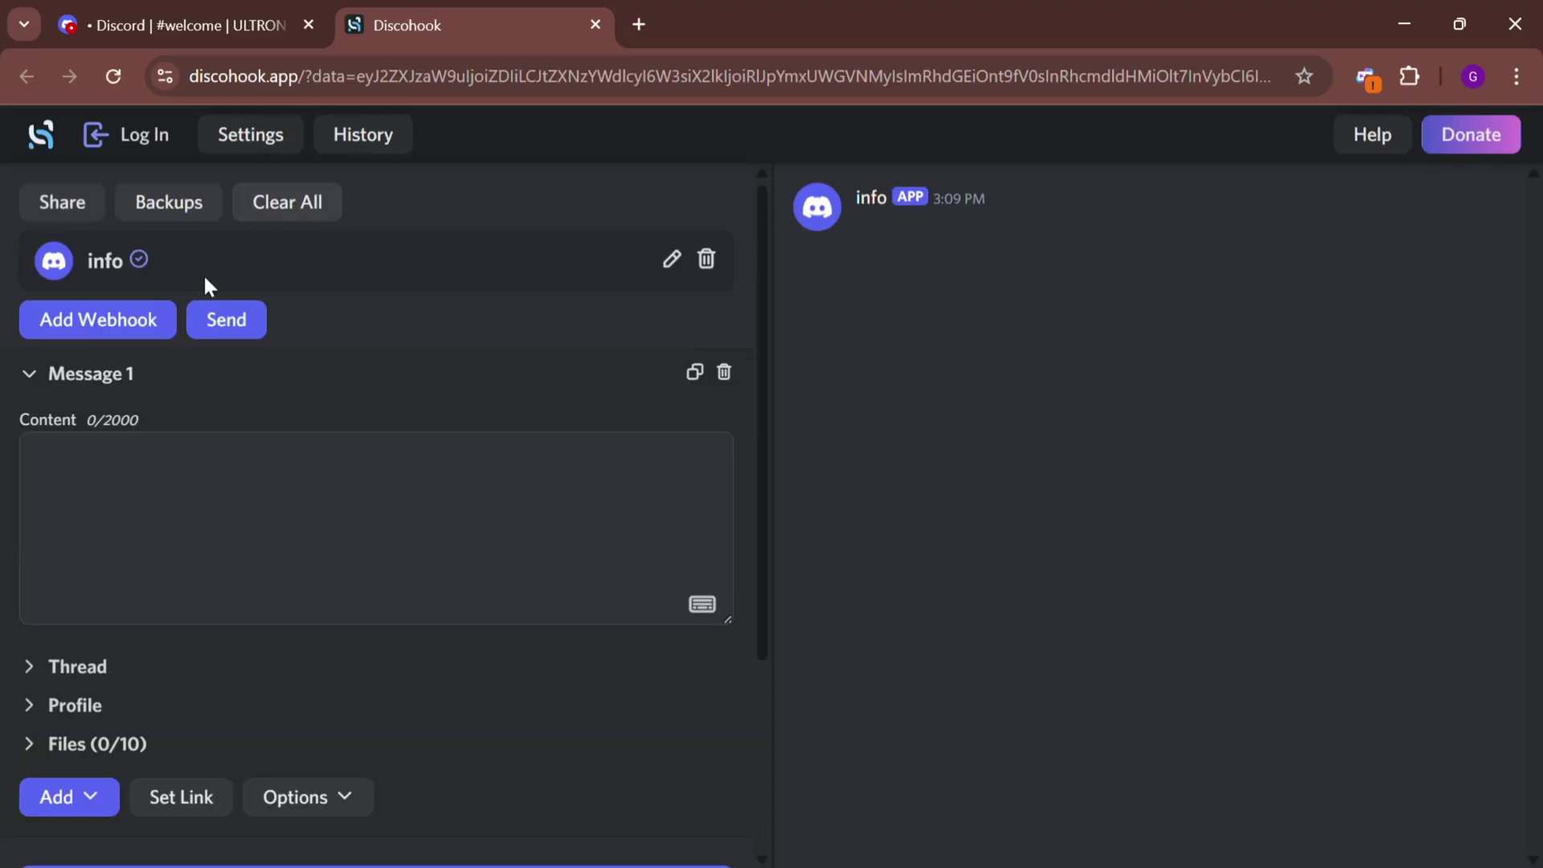
# Rename the webhook to ULTRON, upload a new avatar picture, and save.
pyautogui.click(673, 265)
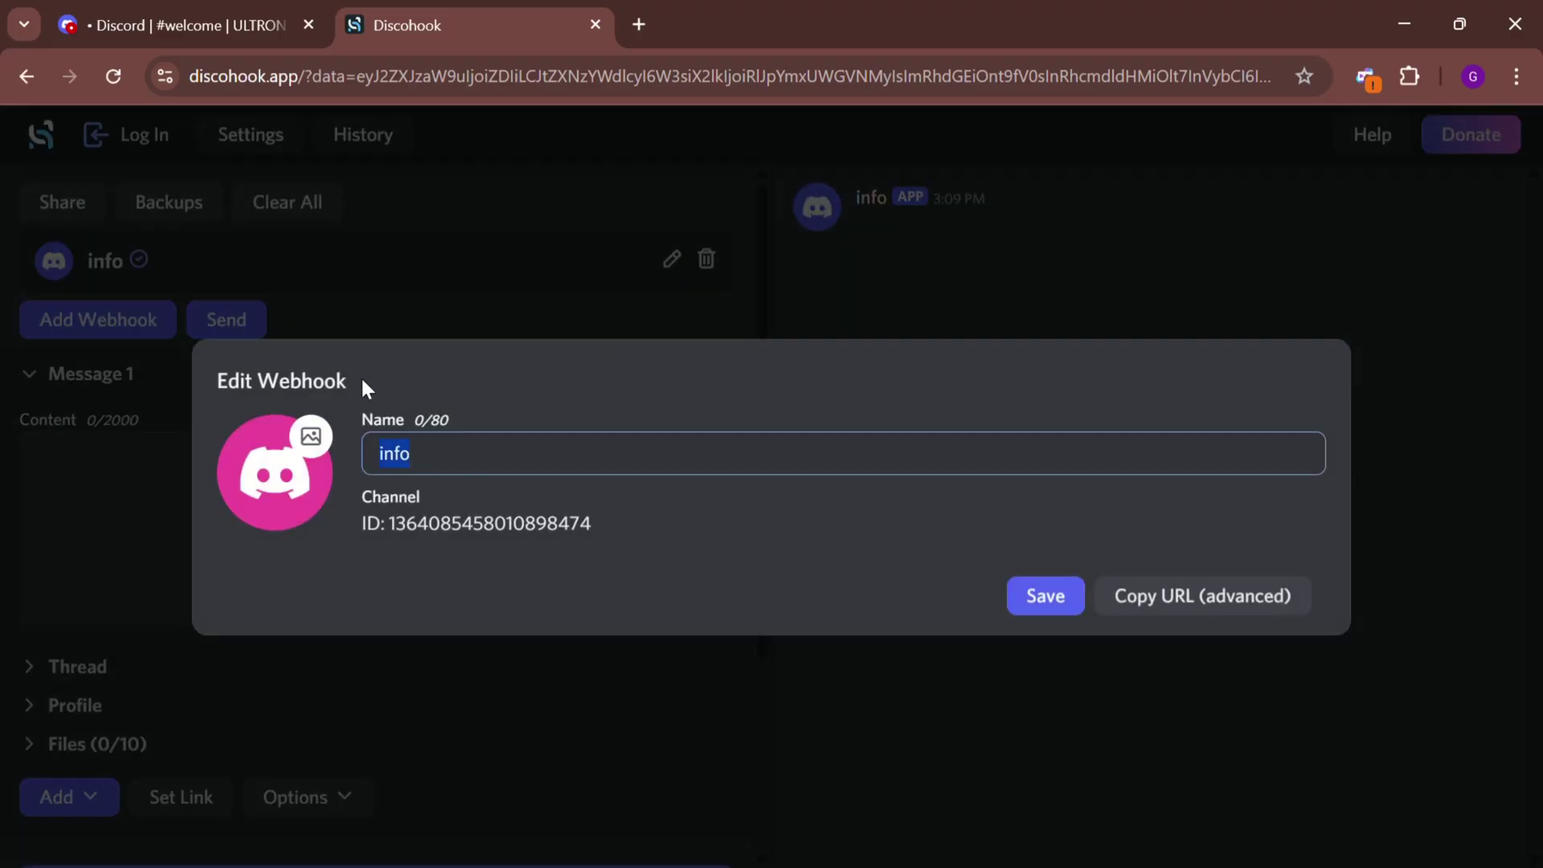
pyautogui.write('ultromn')
pyautogui.press('BackSpace')
pyautogui.press('BackSpace')
pyautogui.press('BackSpace')
pyautogui.press('BackSpace')
pyautogui.press('BackSpace')
pyautogui.press('BackSpace')
pyautogui.press('BackSpace')
pyautogui.write('ULTRON')
pyautogui.click(322, 444)
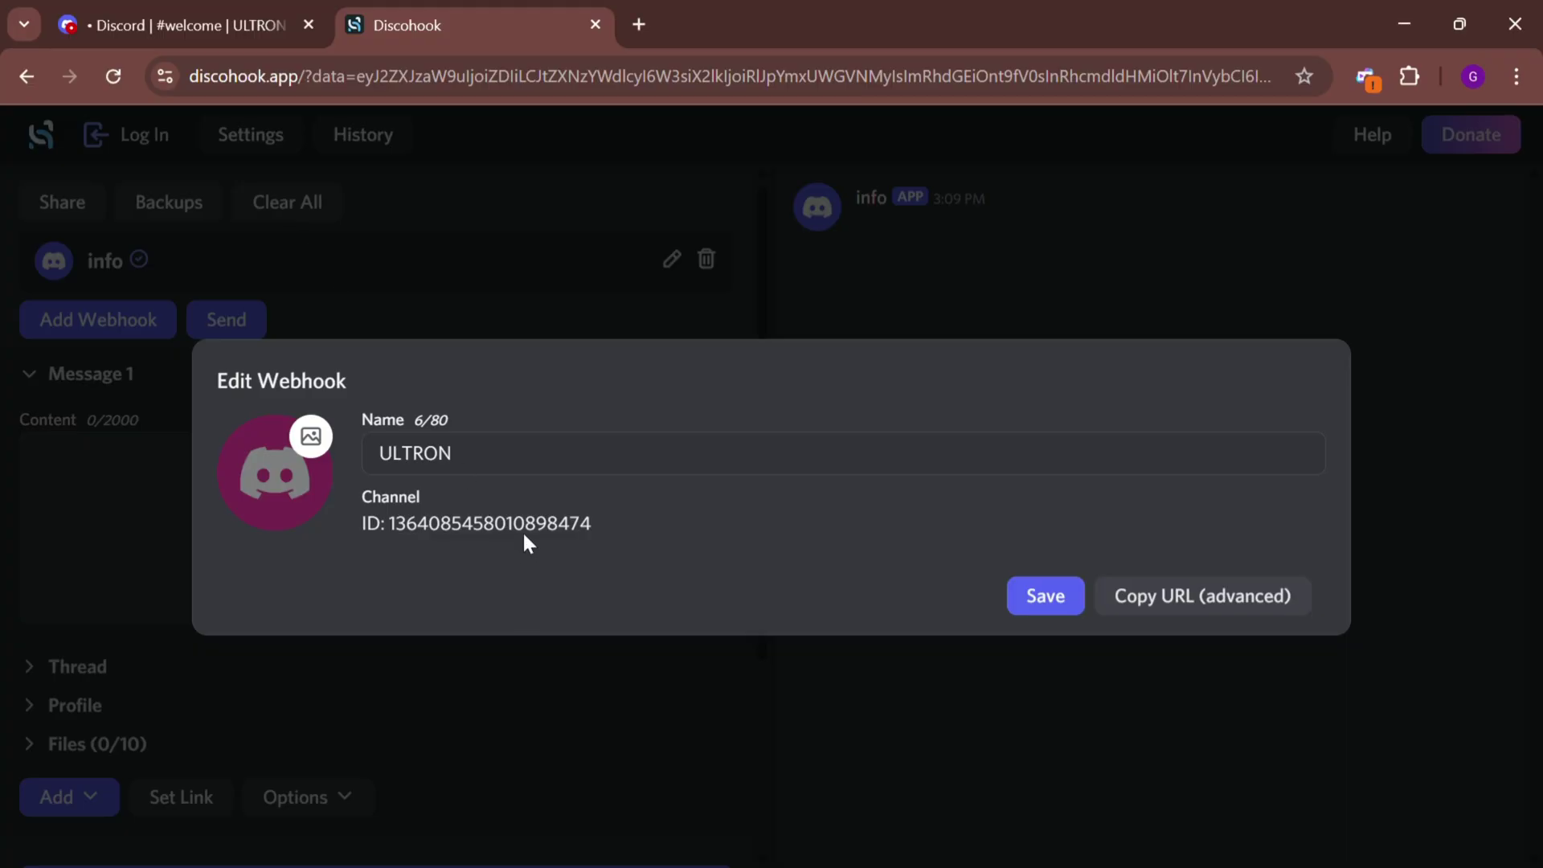
pyautogui.click(1021, 611)
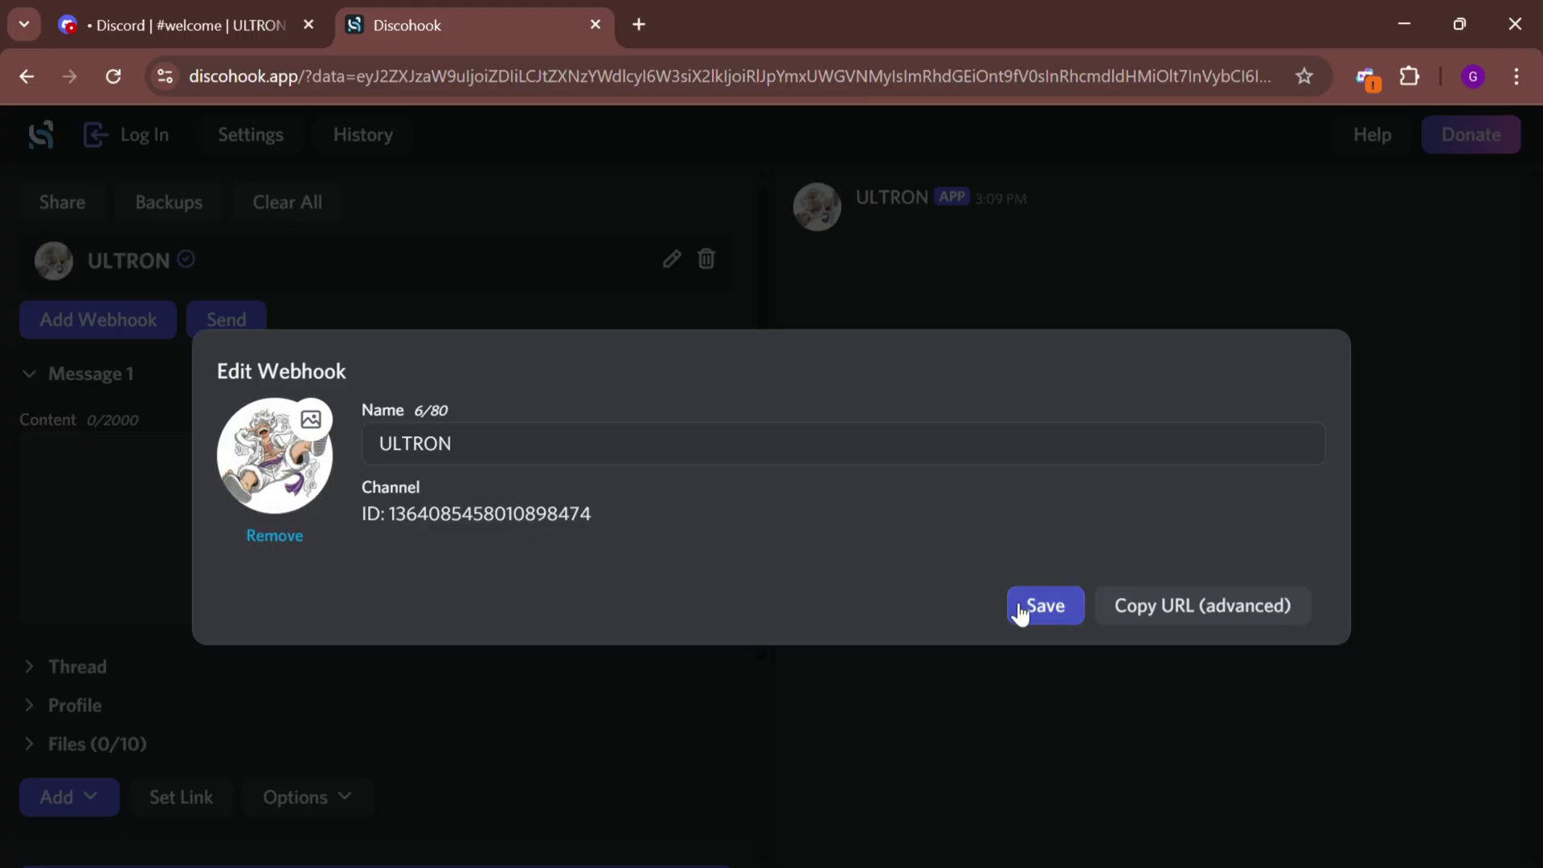
pyautogui.click(1021, 611)
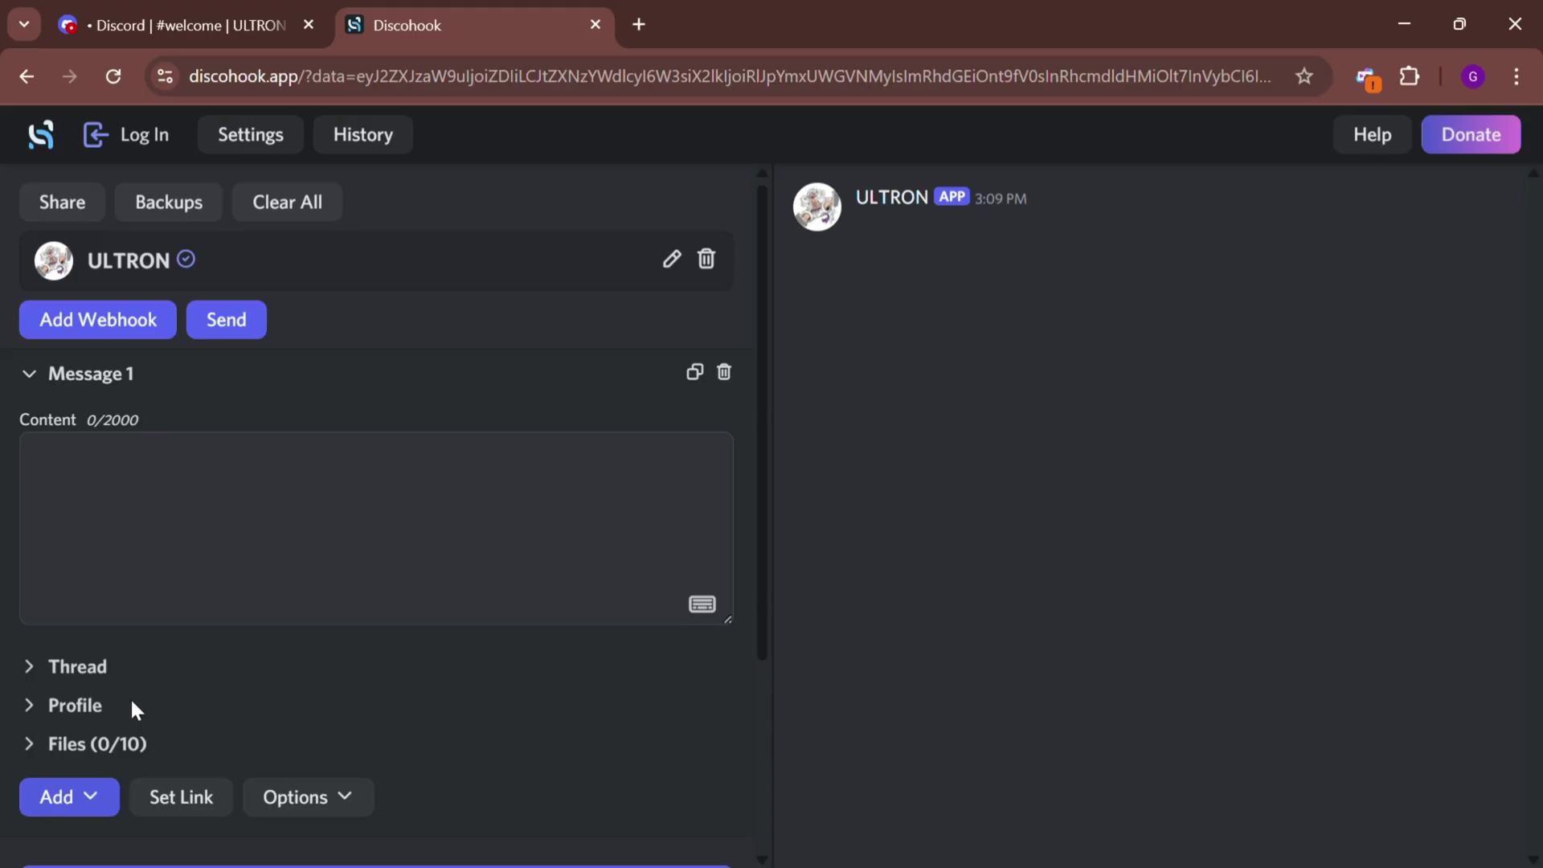
# Add Embed 1 to Message 1 and expand its Body fields and sidebar colour picker.
pyautogui.scroll(-3, 132, 691)
pyautogui.click(60, 530)
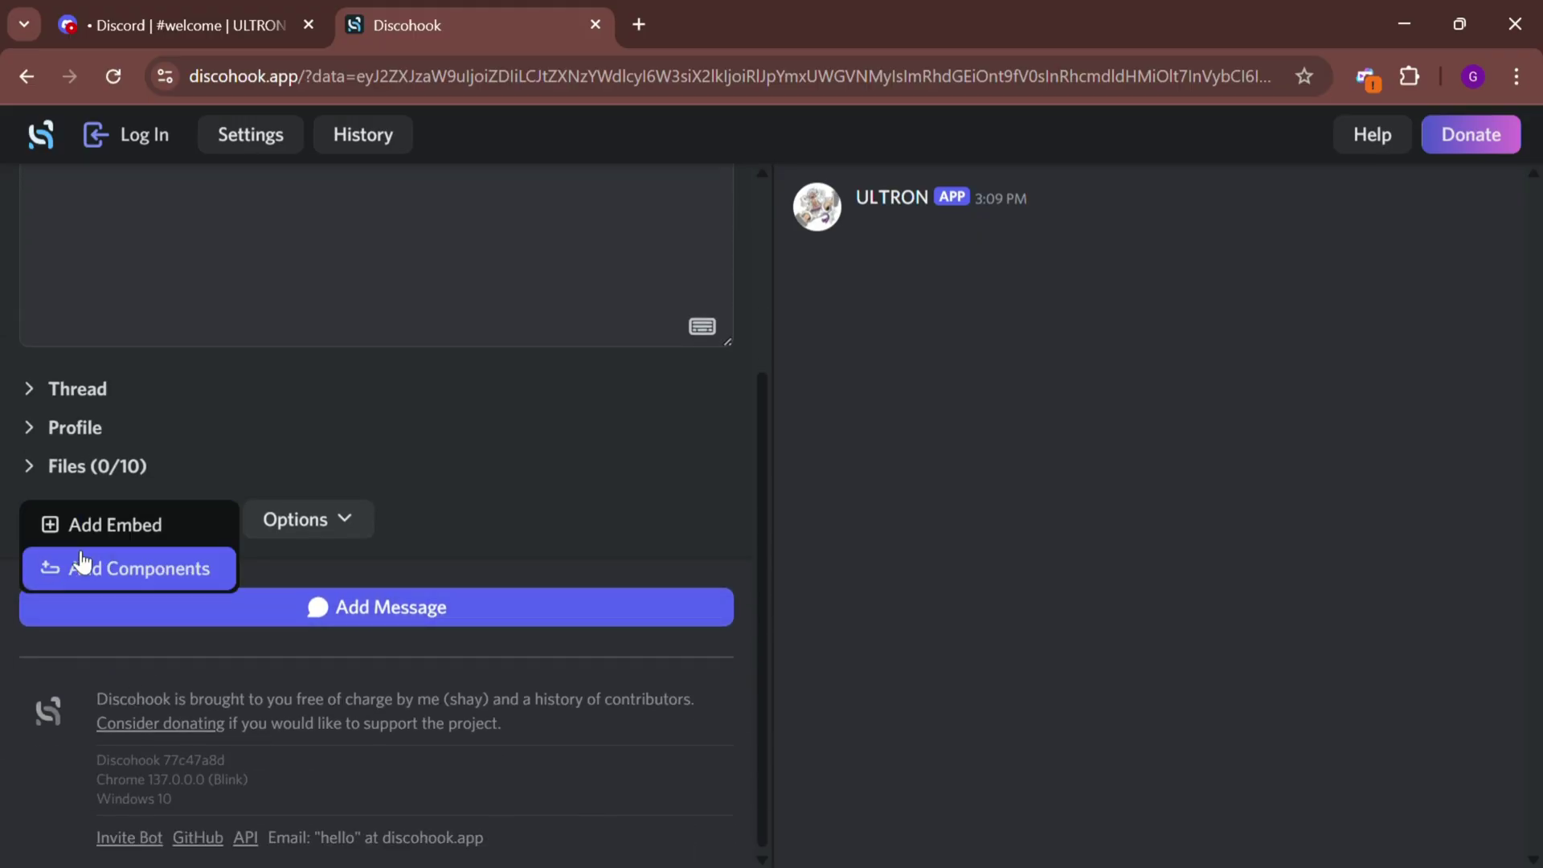
pyautogui.click(91, 543)
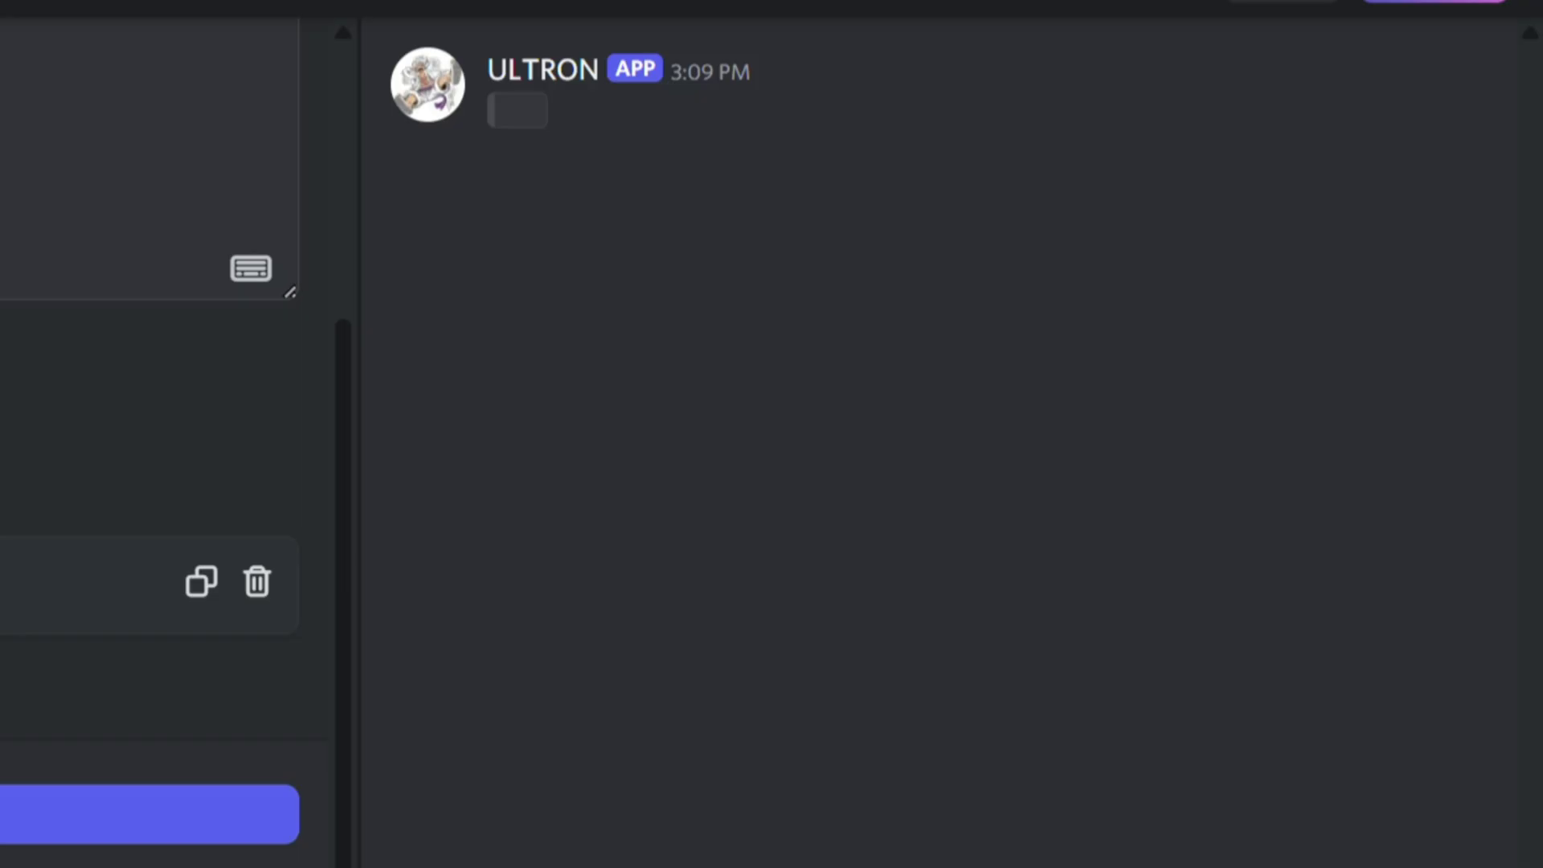
pyautogui.click(46, 533)
pyautogui.scroll(-2, 143, 523)
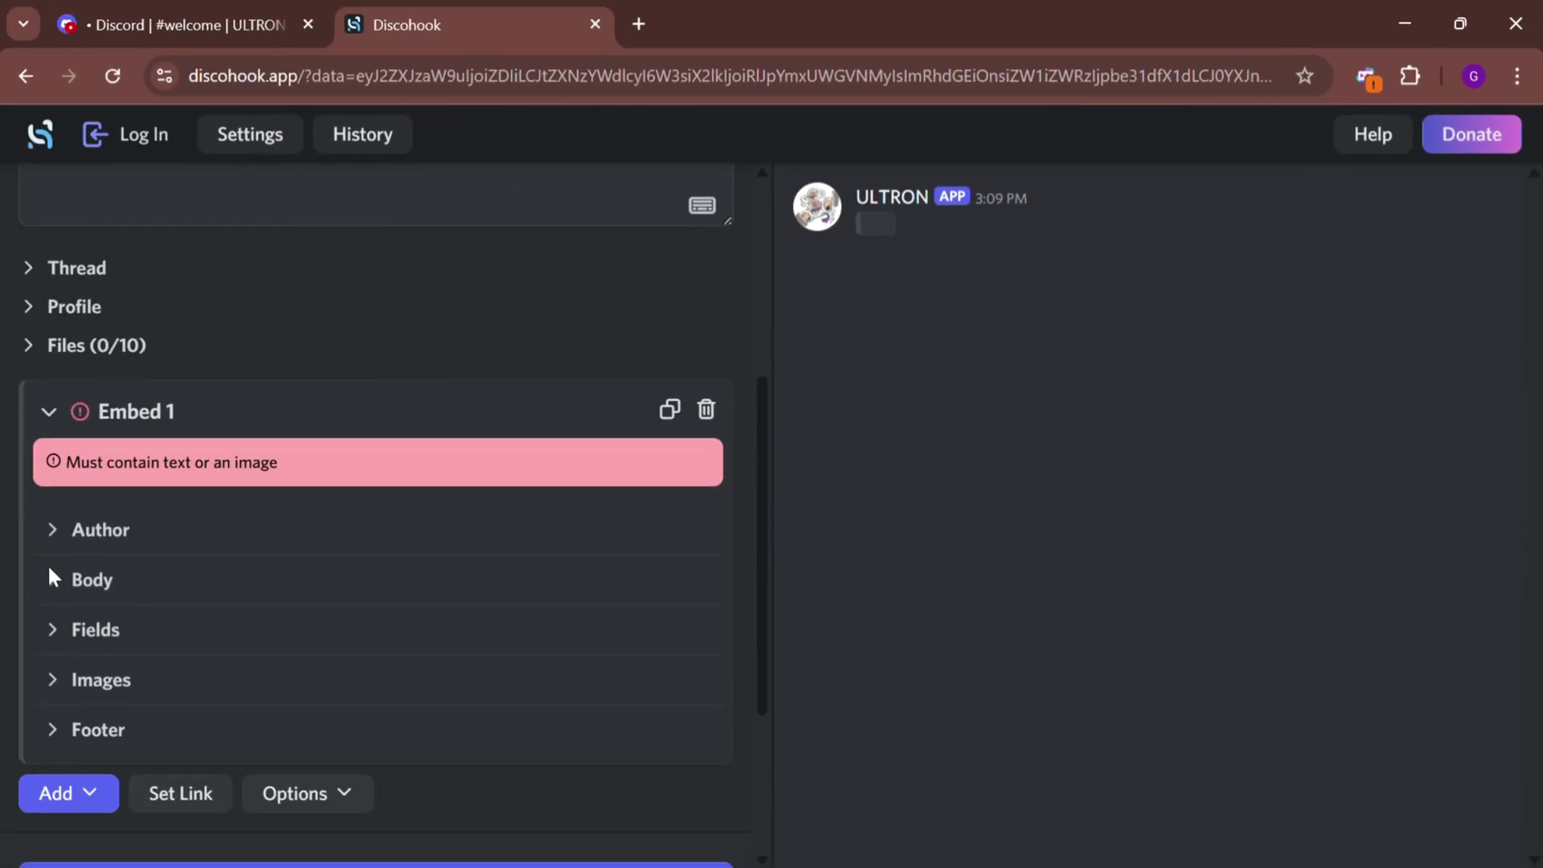
pyautogui.click(50, 578)
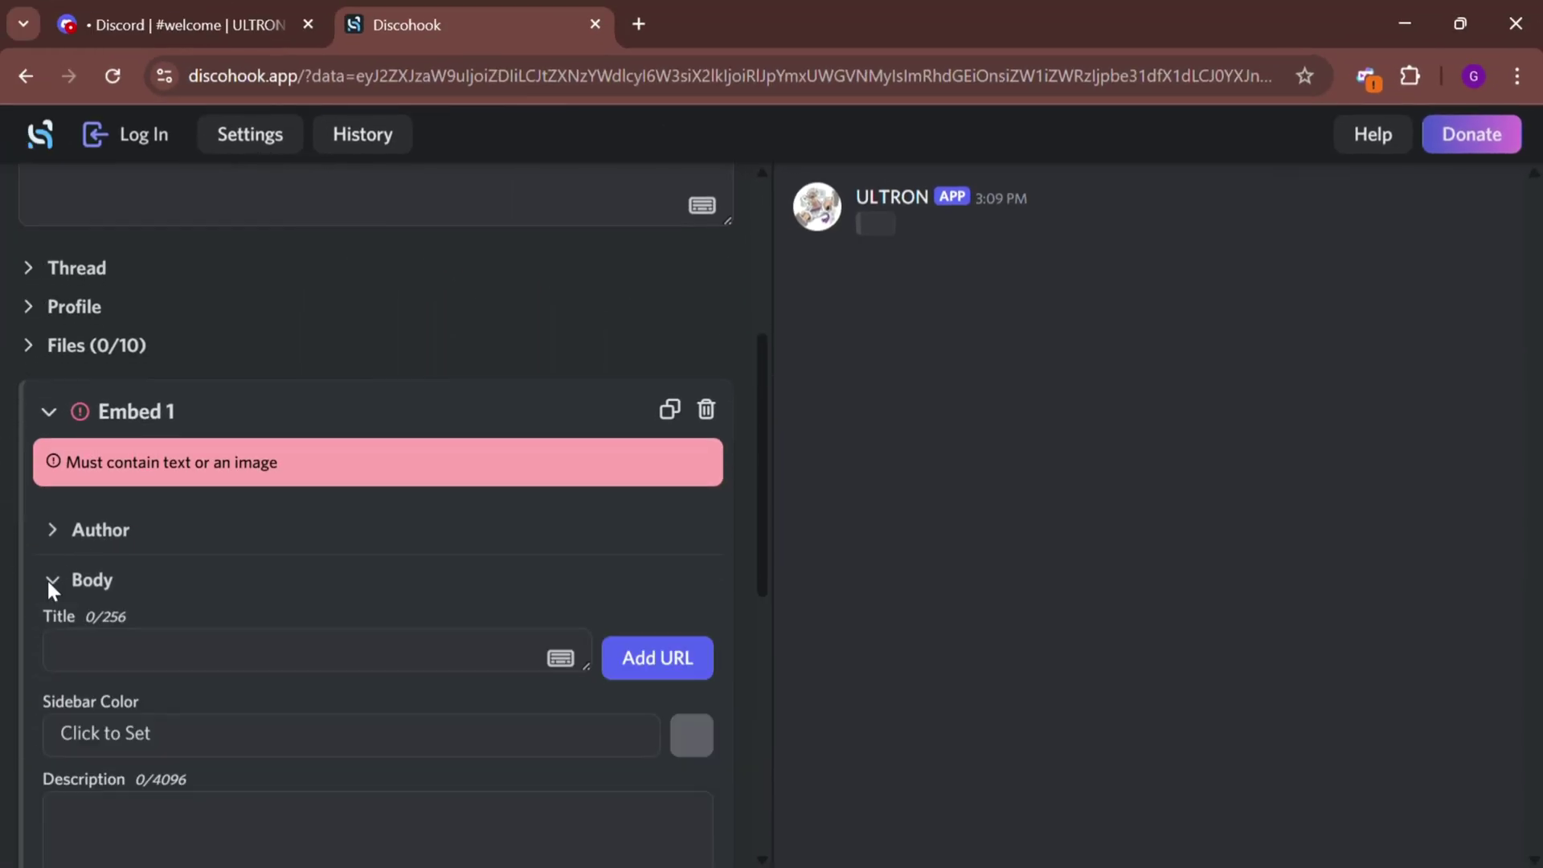
pyautogui.scroll(-4, 527, 428)
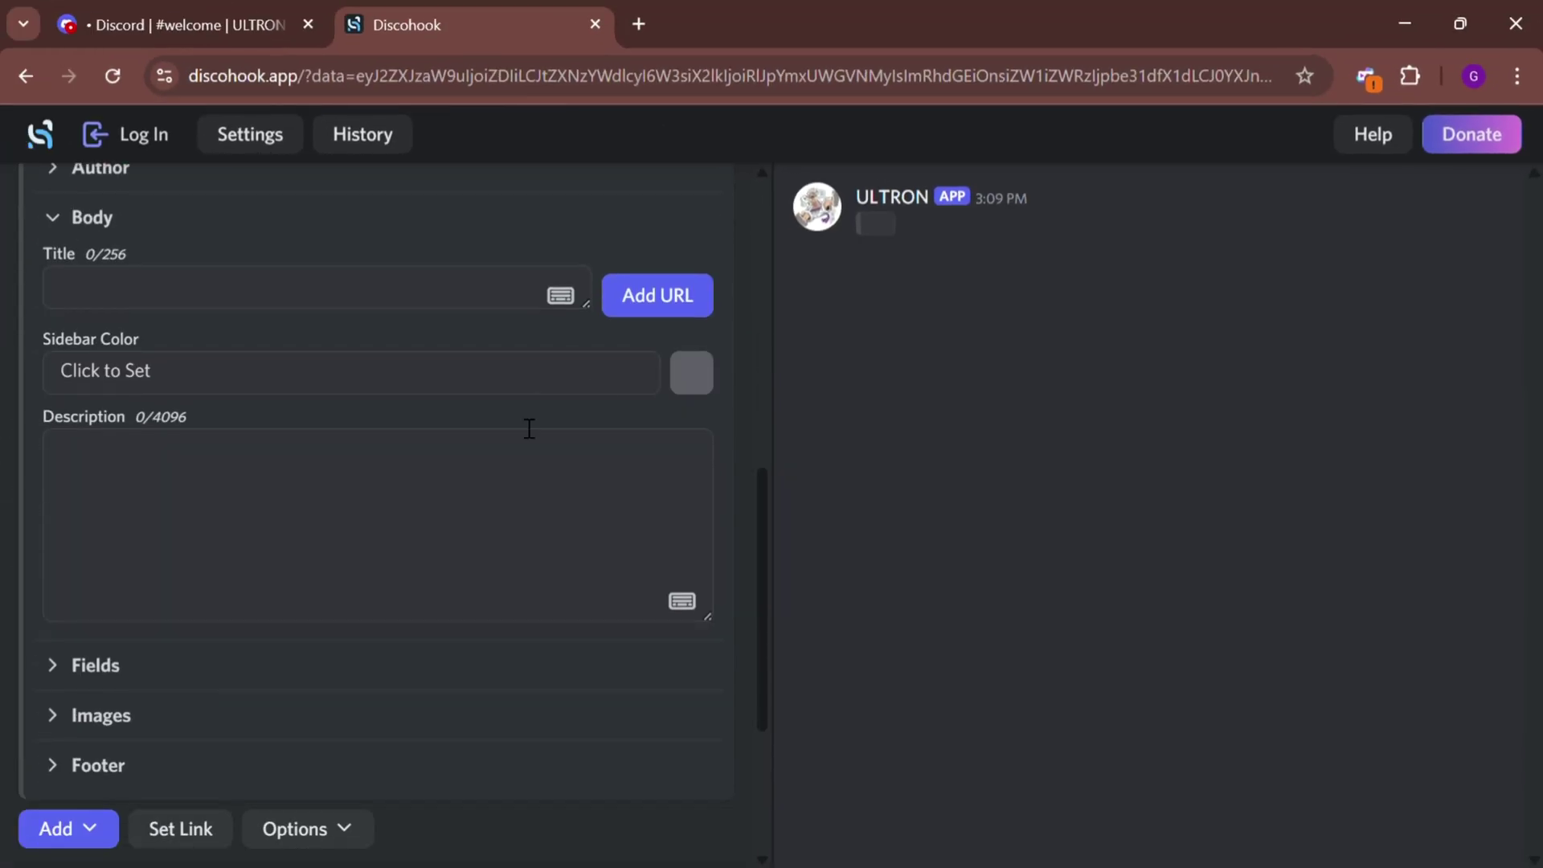
pyautogui.click(692, 376)
pyautogui.click(136, 23)
# Copy the welcome embed text from ULTRON UNIVERSE's #guidance-ai channel.
pyautogui.click(321, 354)
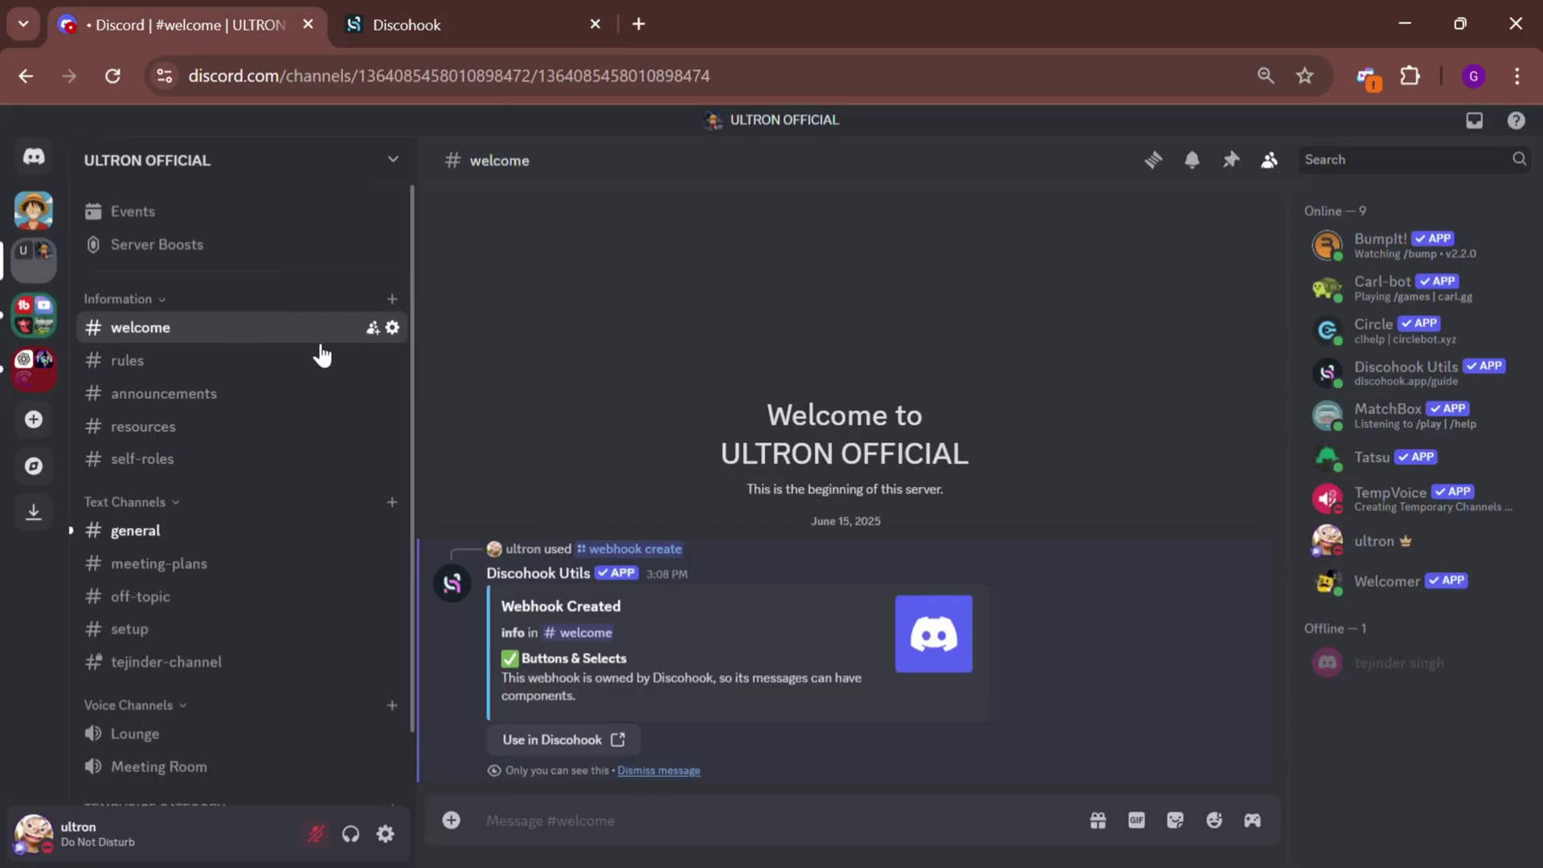
pyautogui.click(30, 212)
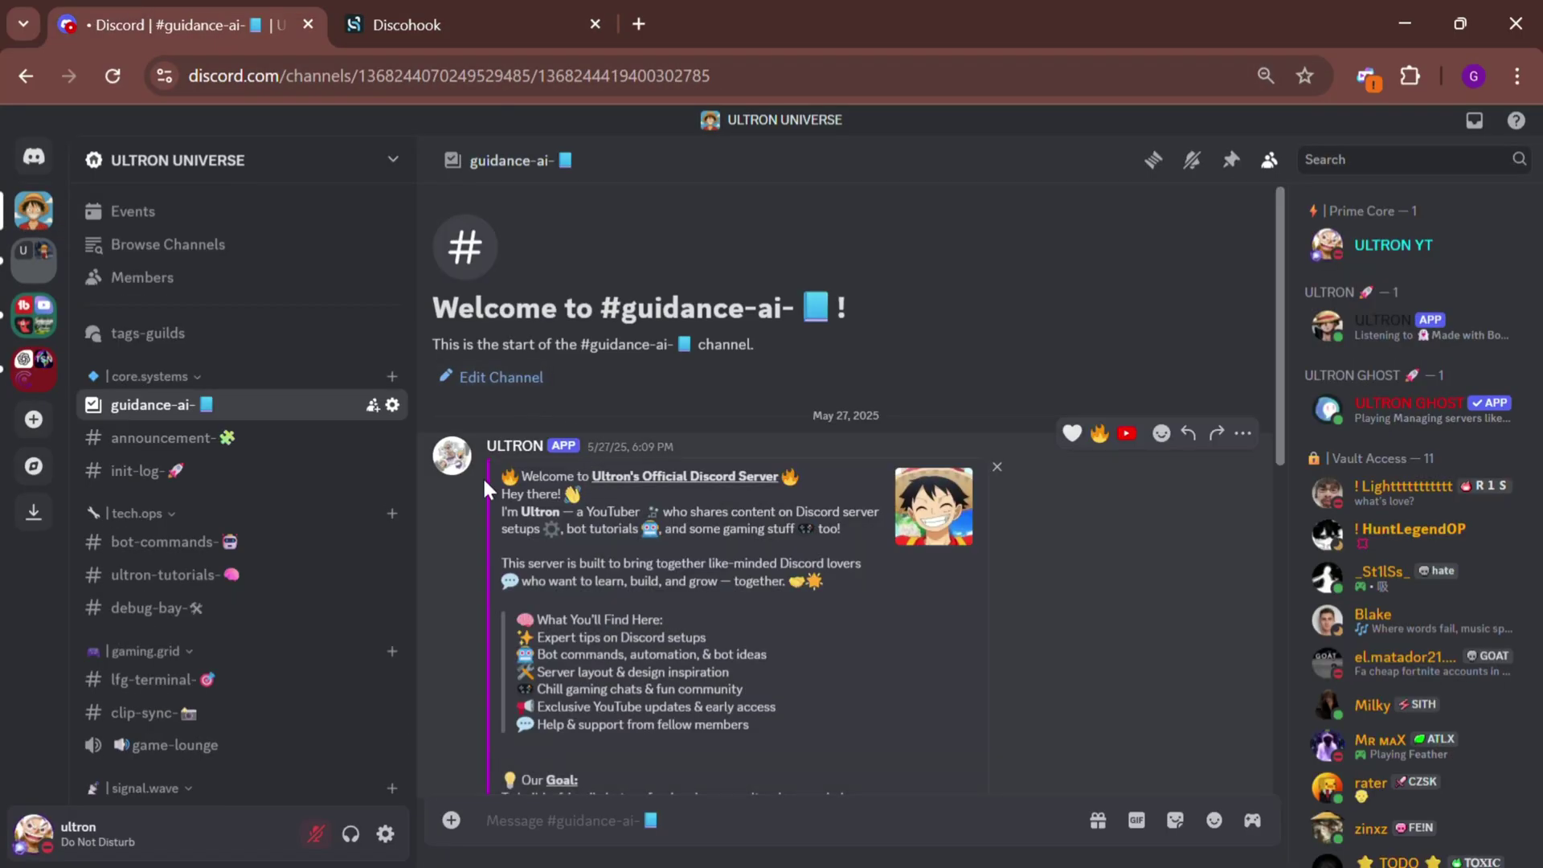
pyautogui.scroll(-4, 514, 368)
pyautogui.scroll(1, 499, 315)
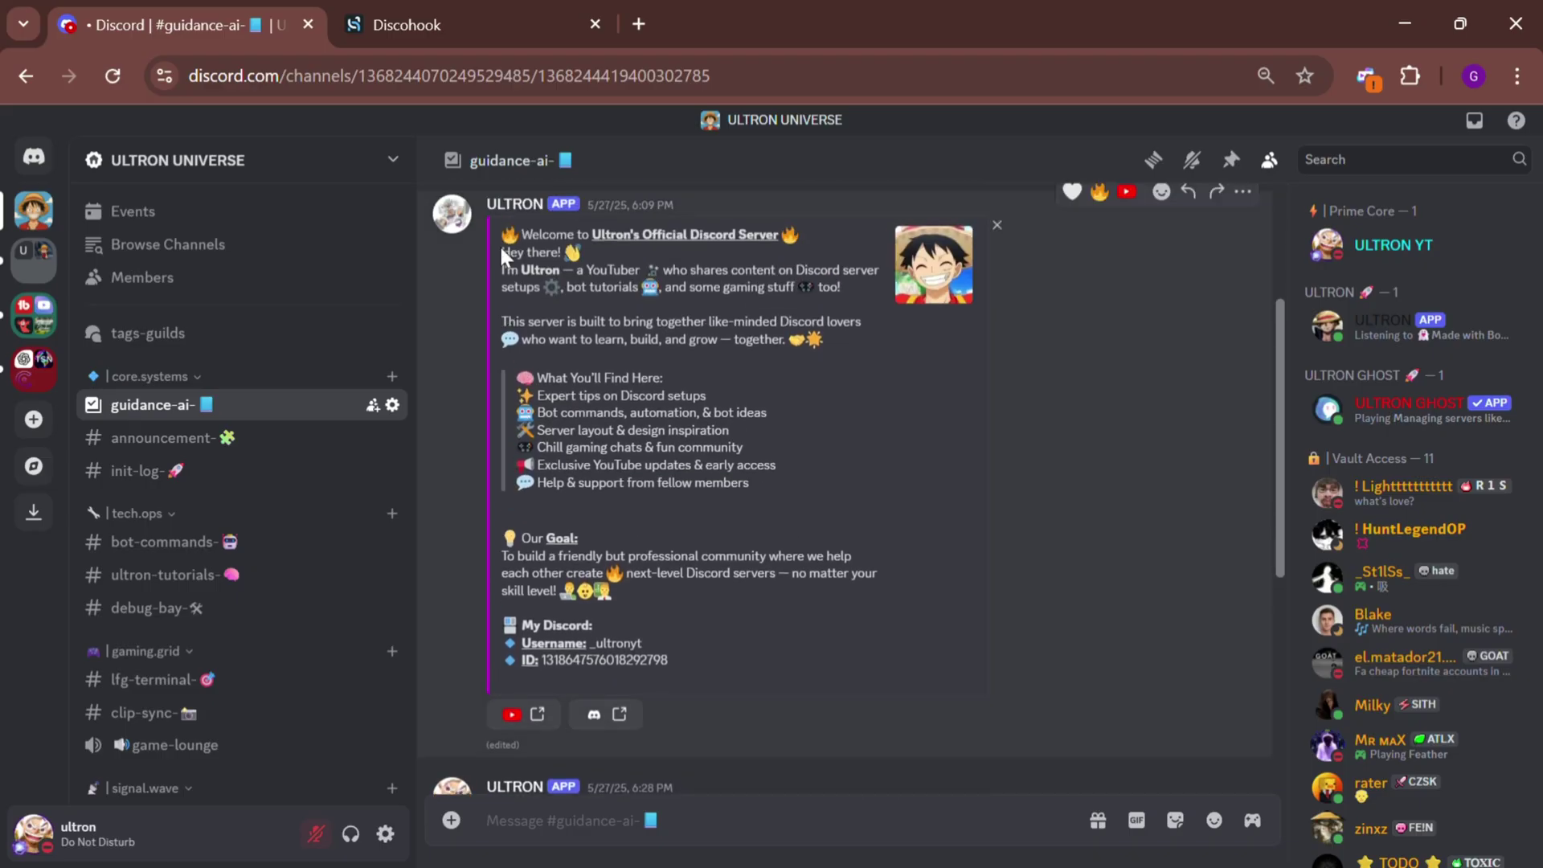
pyautogui.moveTo(500, 228); pyautogui.dragTo(672, 682)
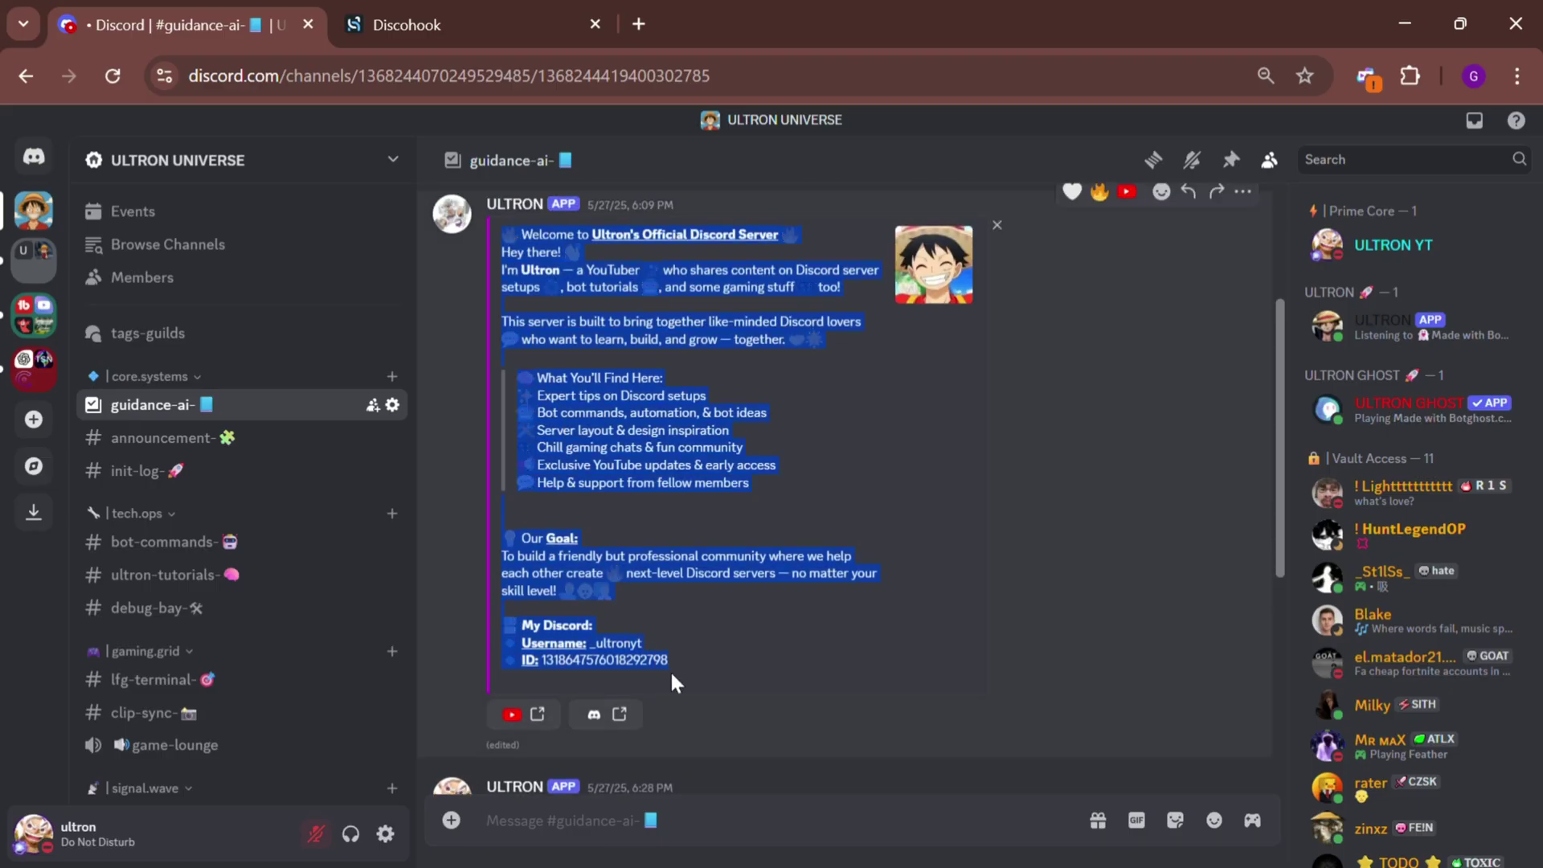
pyautogui.click(479, 4)
# Paste the copied welcome text into Embed 1's description.
pyautogui.click(102, 487)
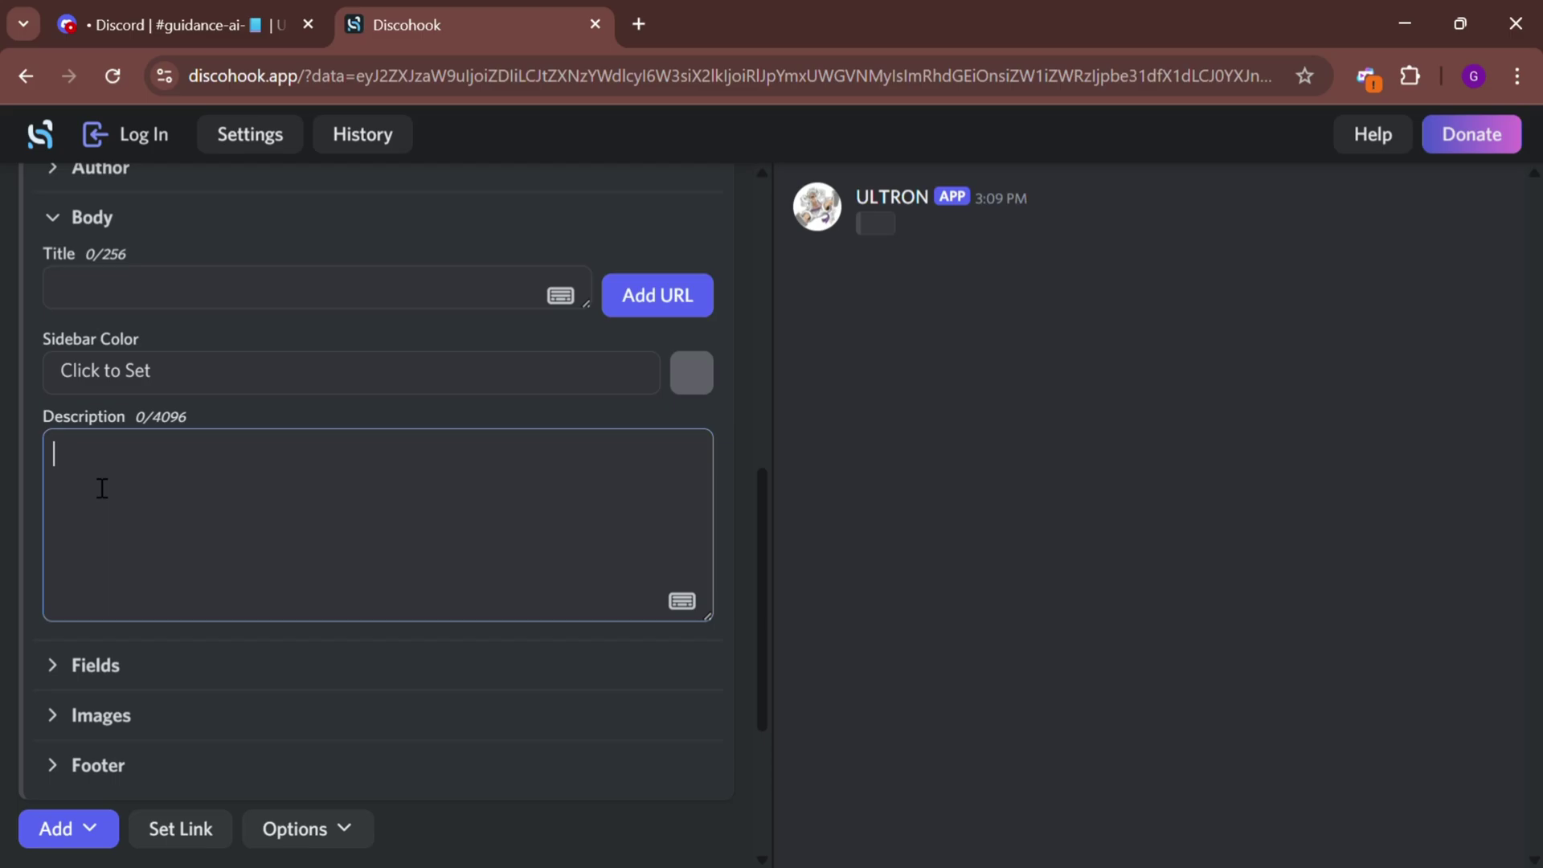
pyautogui.hotkey('ctrl', 'v')
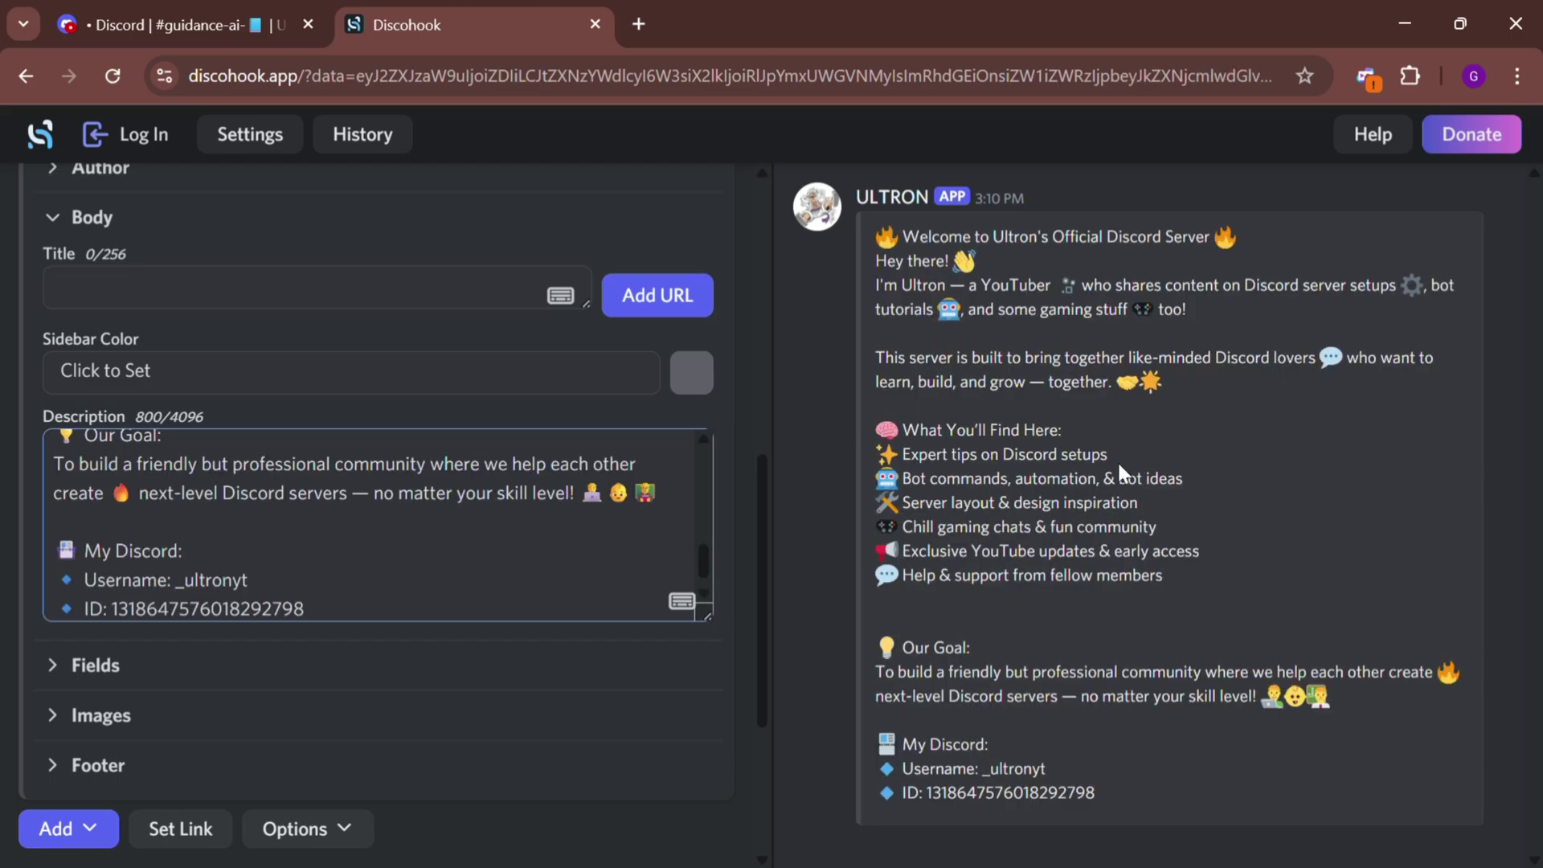
pyautogui.scroll(2, 366, 475)
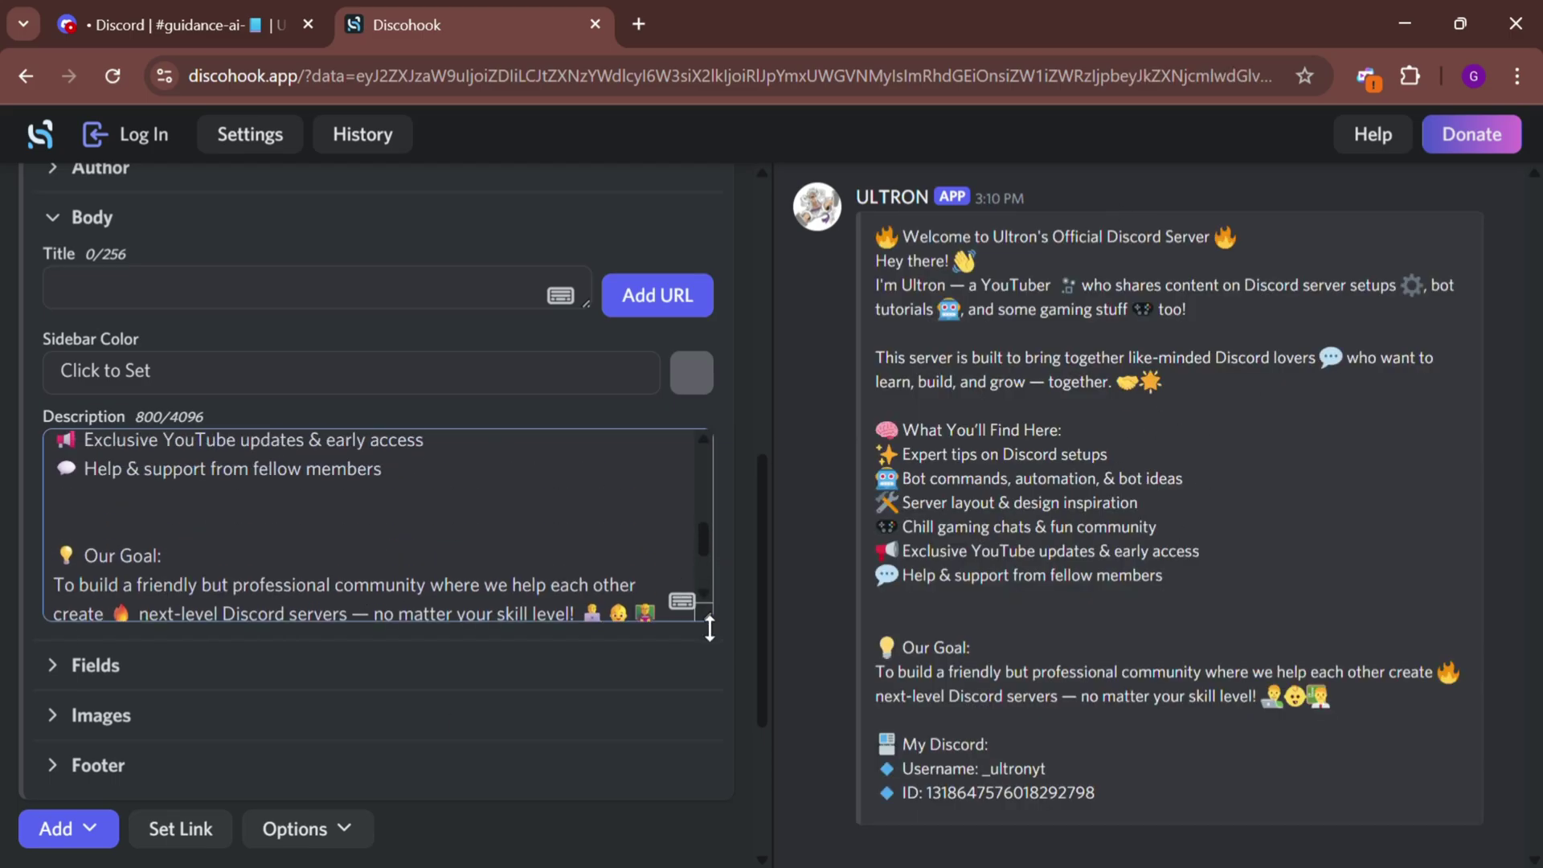
pyautogui.moveTo(708, 618); pyautogui.dragTo(709, 840)
pyautogui.scroll(5, 586, 568)
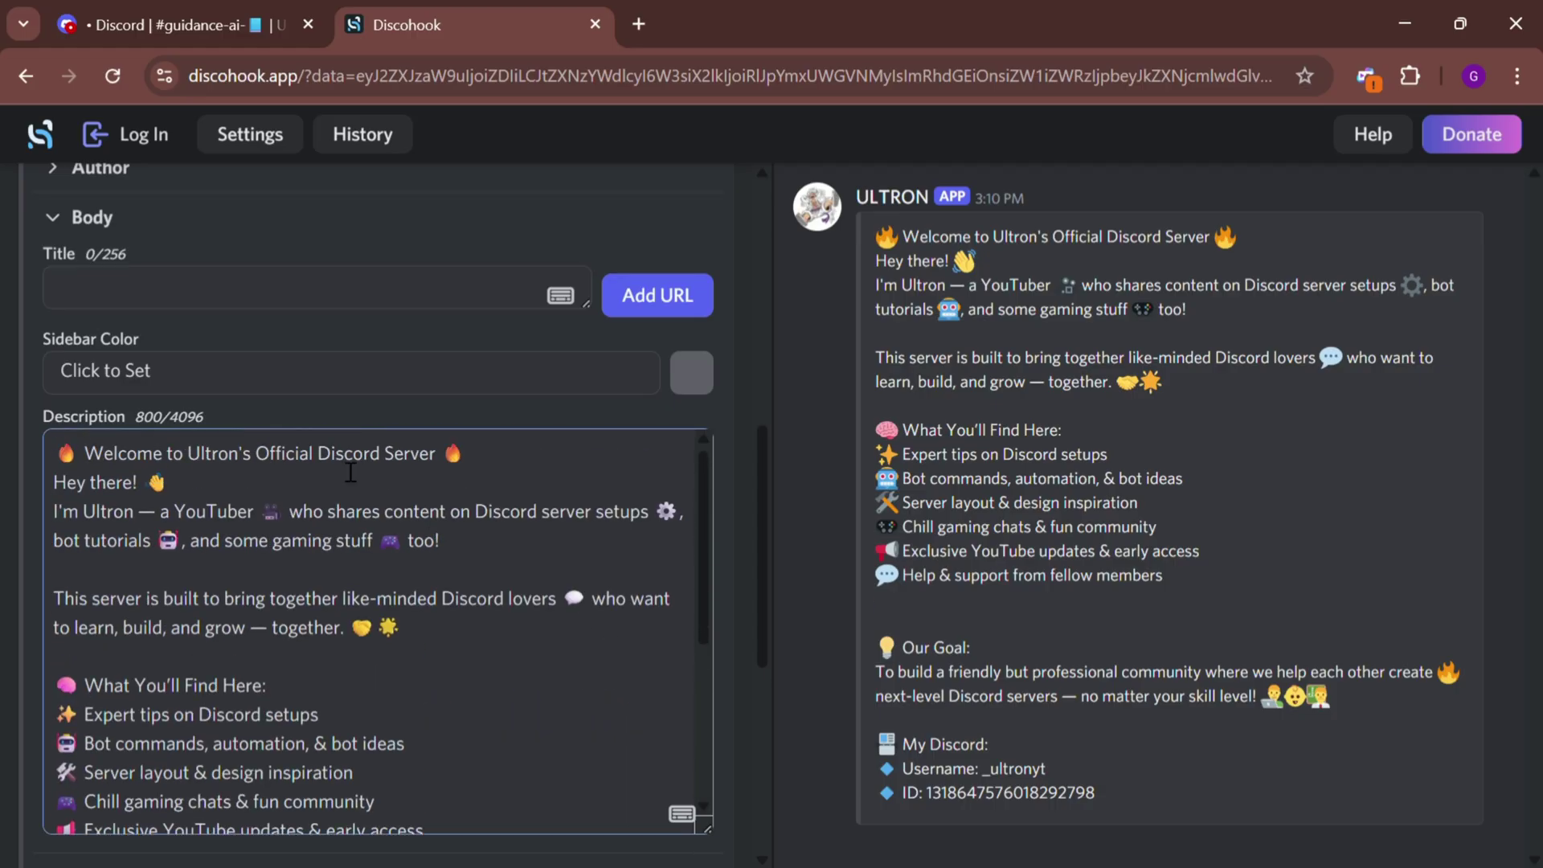
# Bold-underline the server name, 'What You'll Find Here:' and 'Our Goal:' with **__ markers.
pyautogui.click(189, 453)
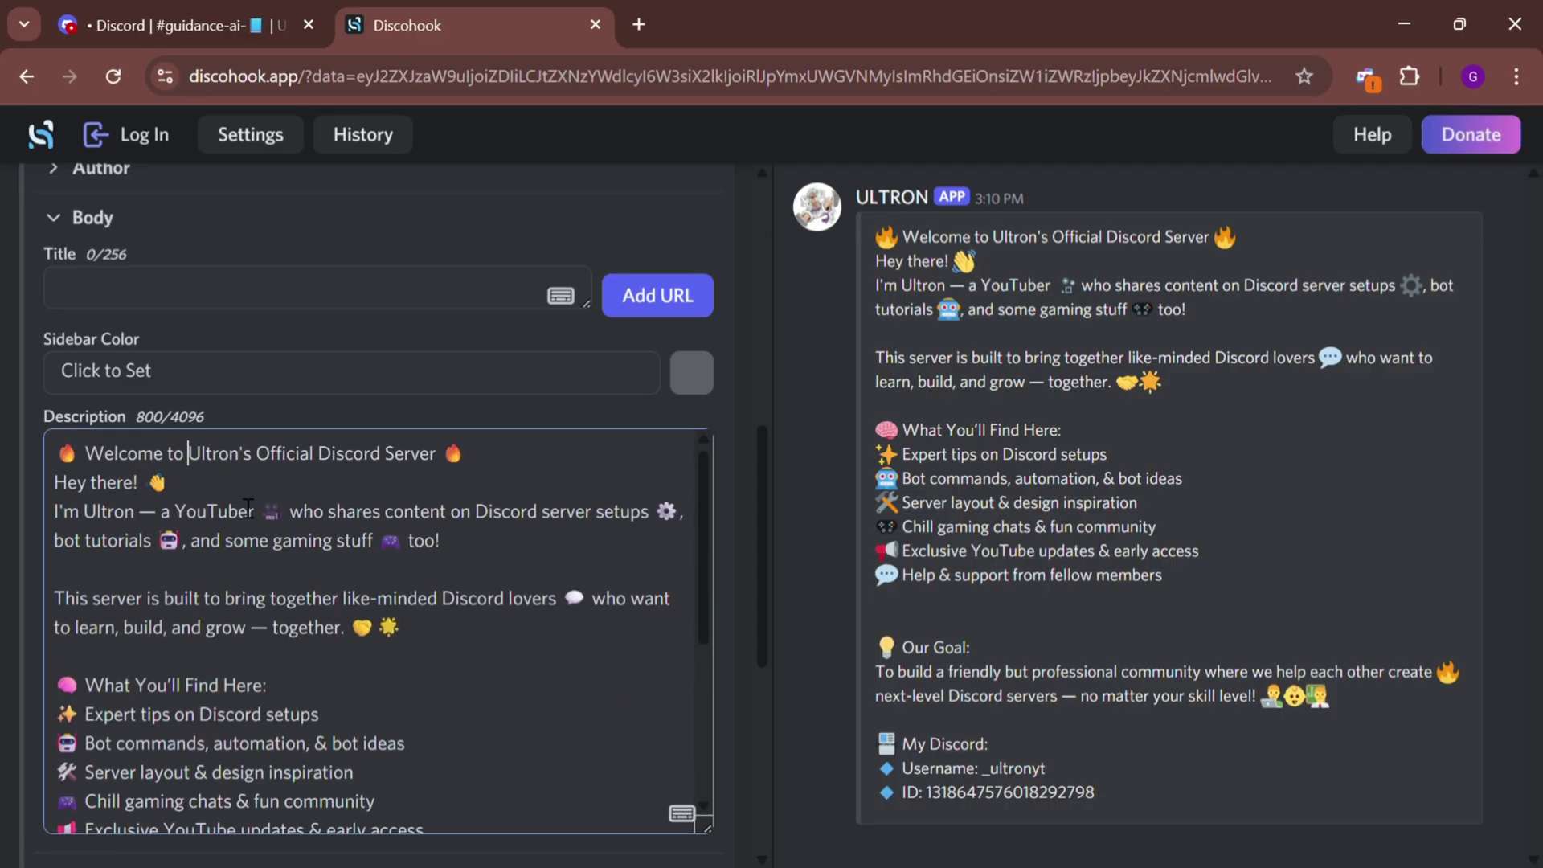
pyautogui.write('**__')
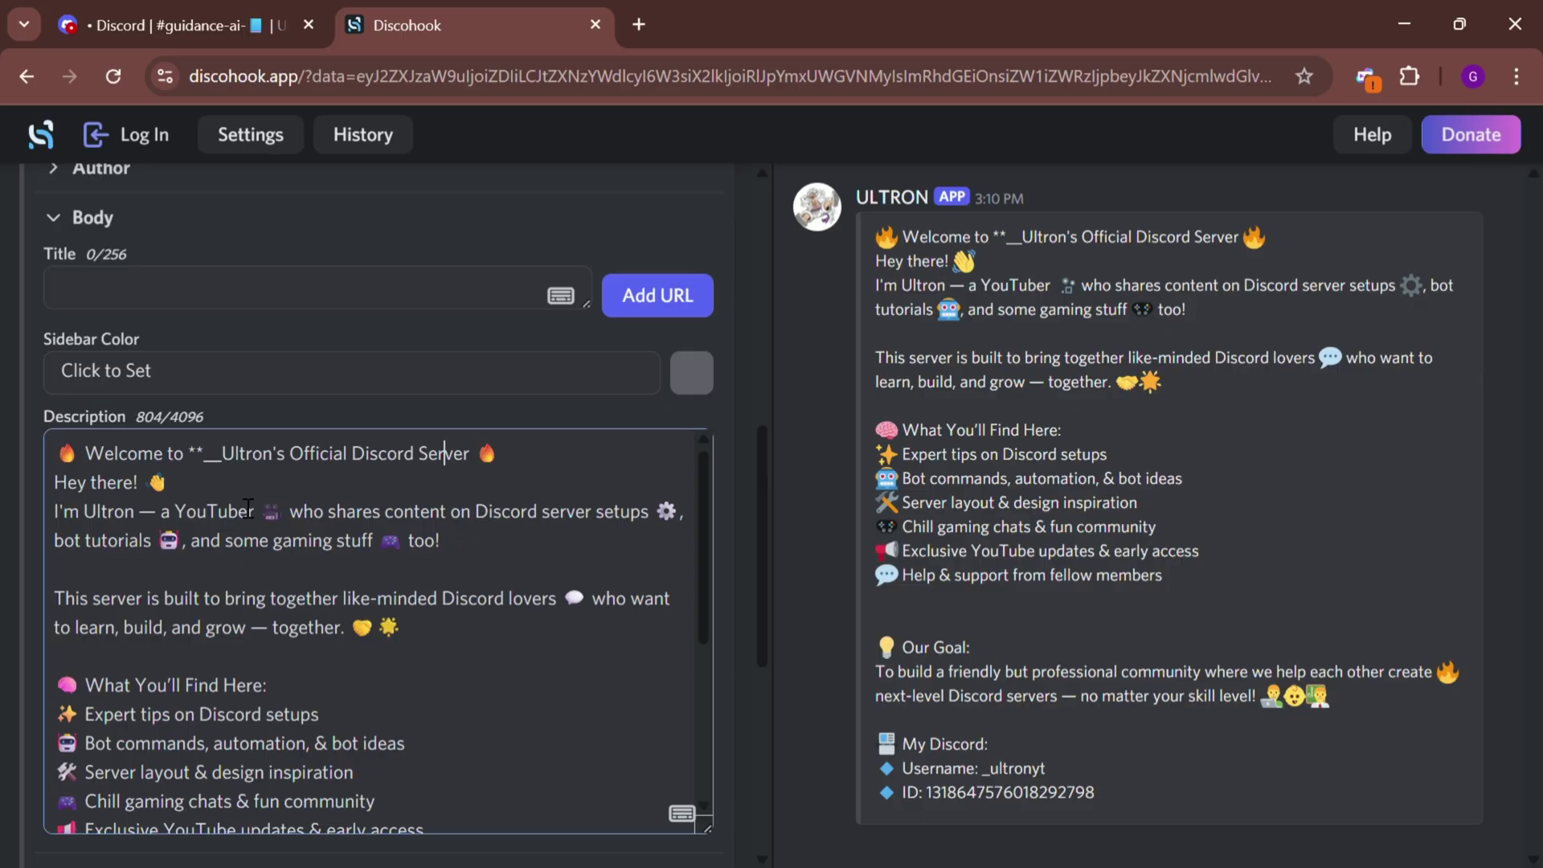
pyautogui.write('__**')
pyautogui.scroll(-1, 182, 635)
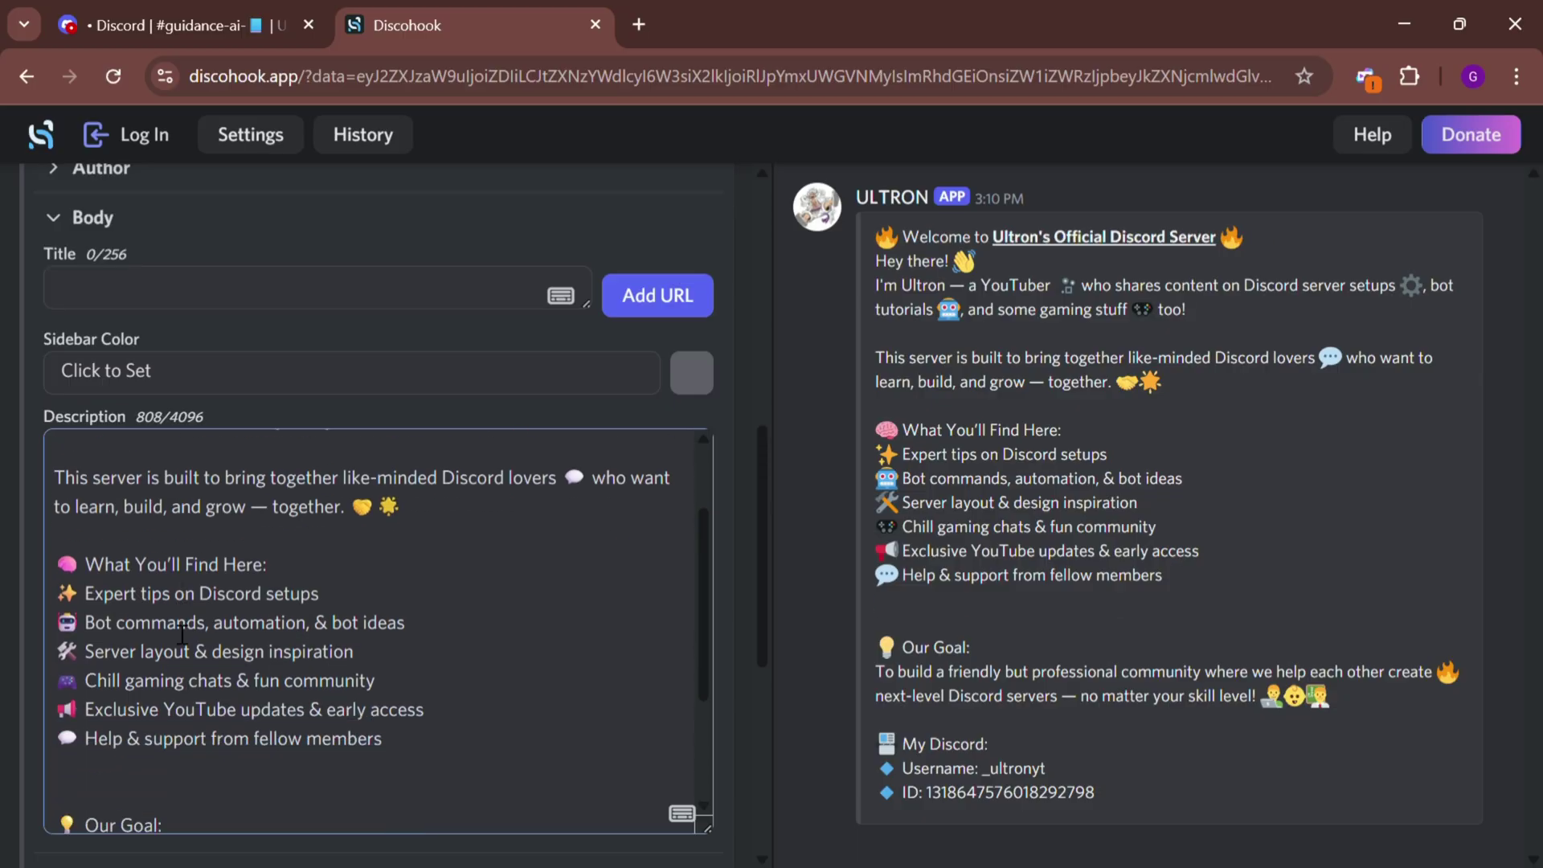
pyautogui.write('**__')
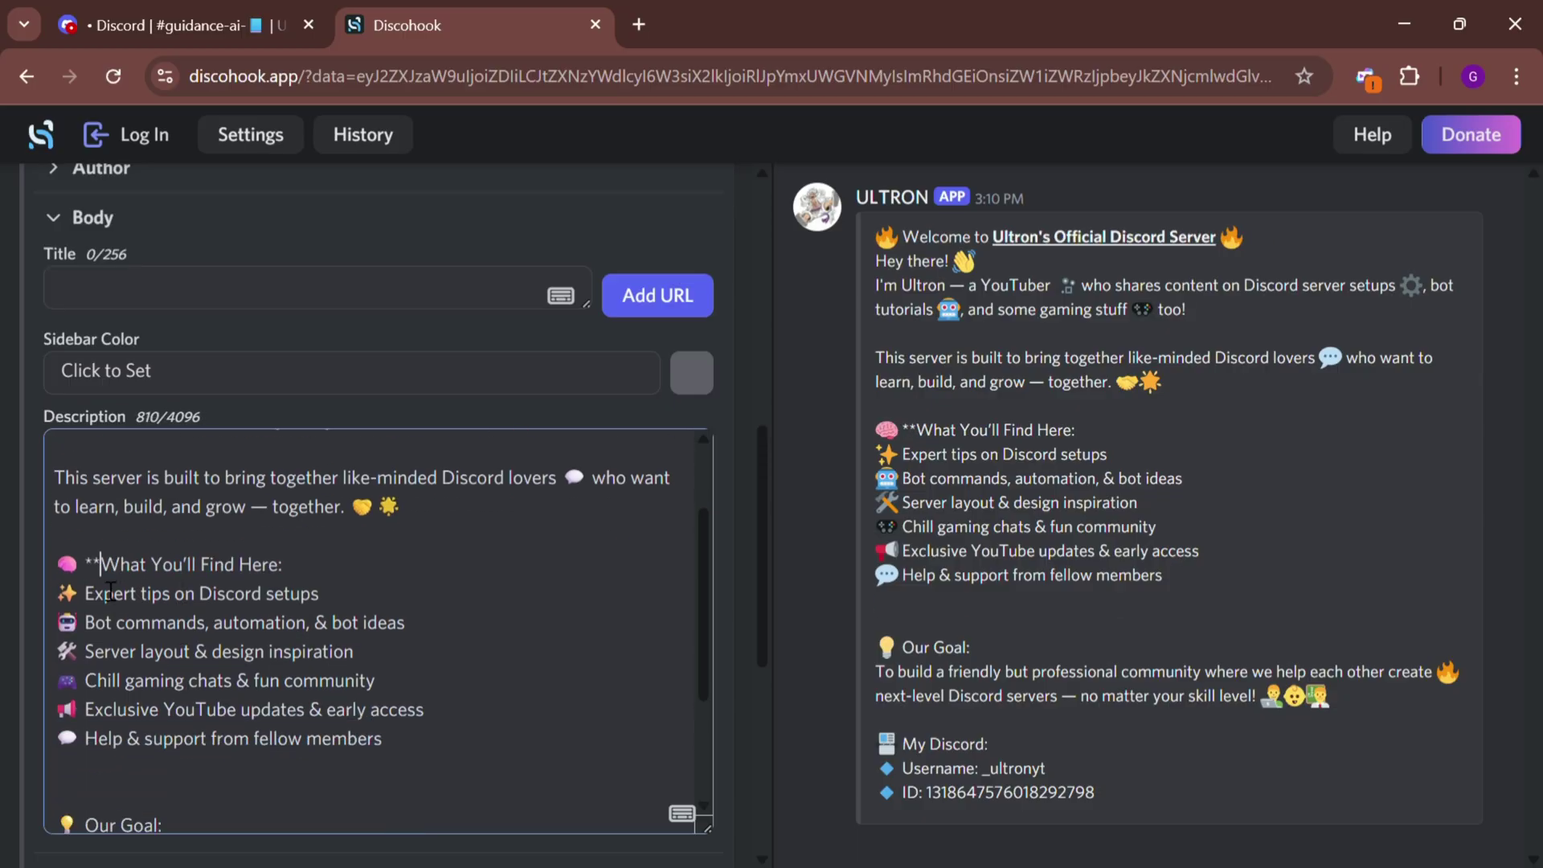
pyautogui.press('Right')
pyautogui.write('__**')
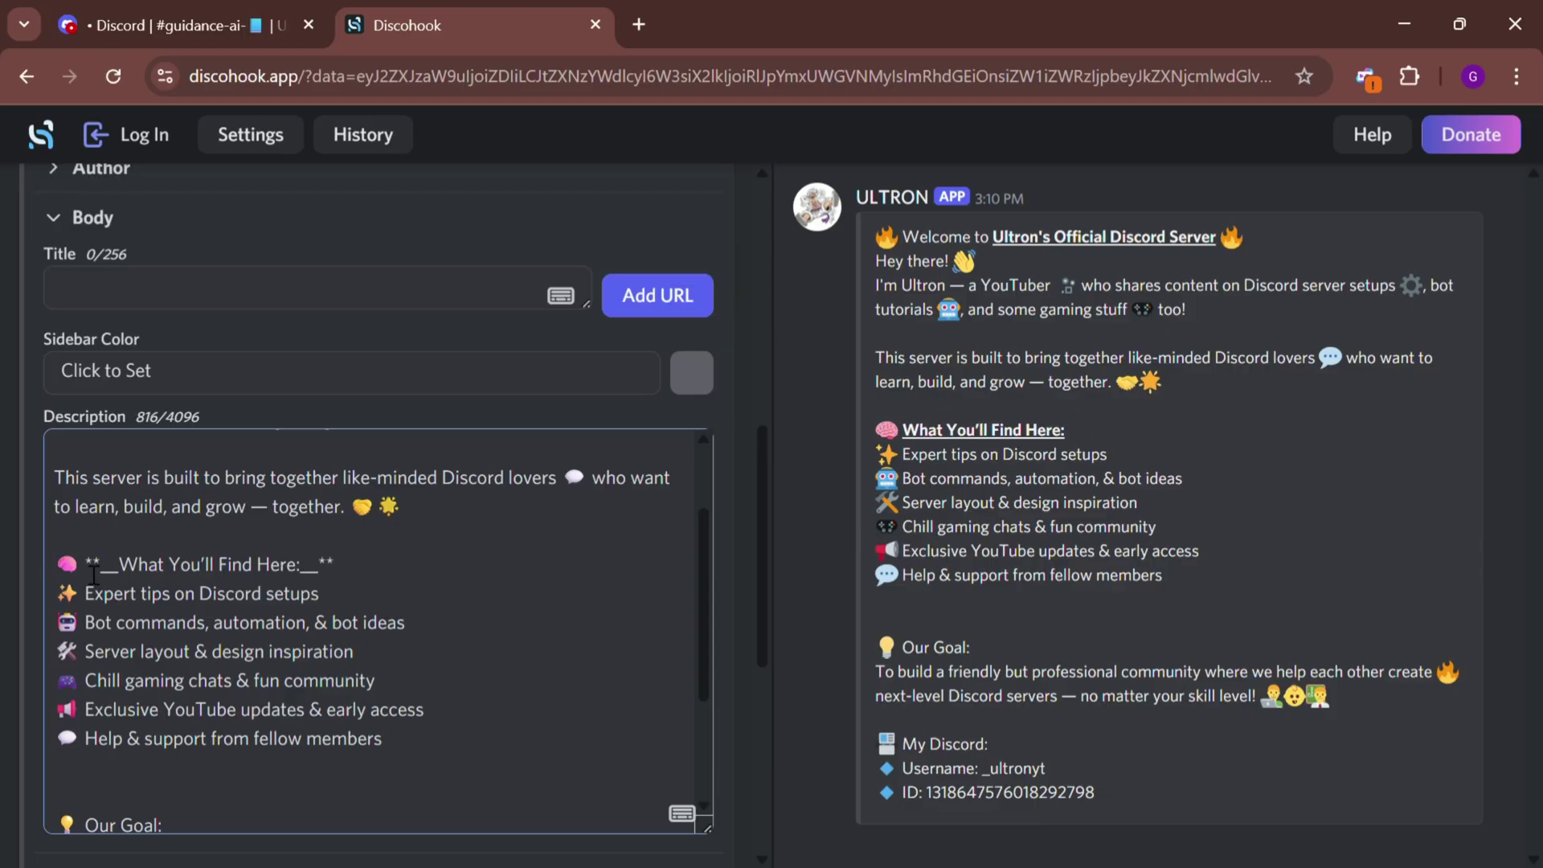
pyautogui.scroll(-1, 87, 705)
pyautogui.write('**')
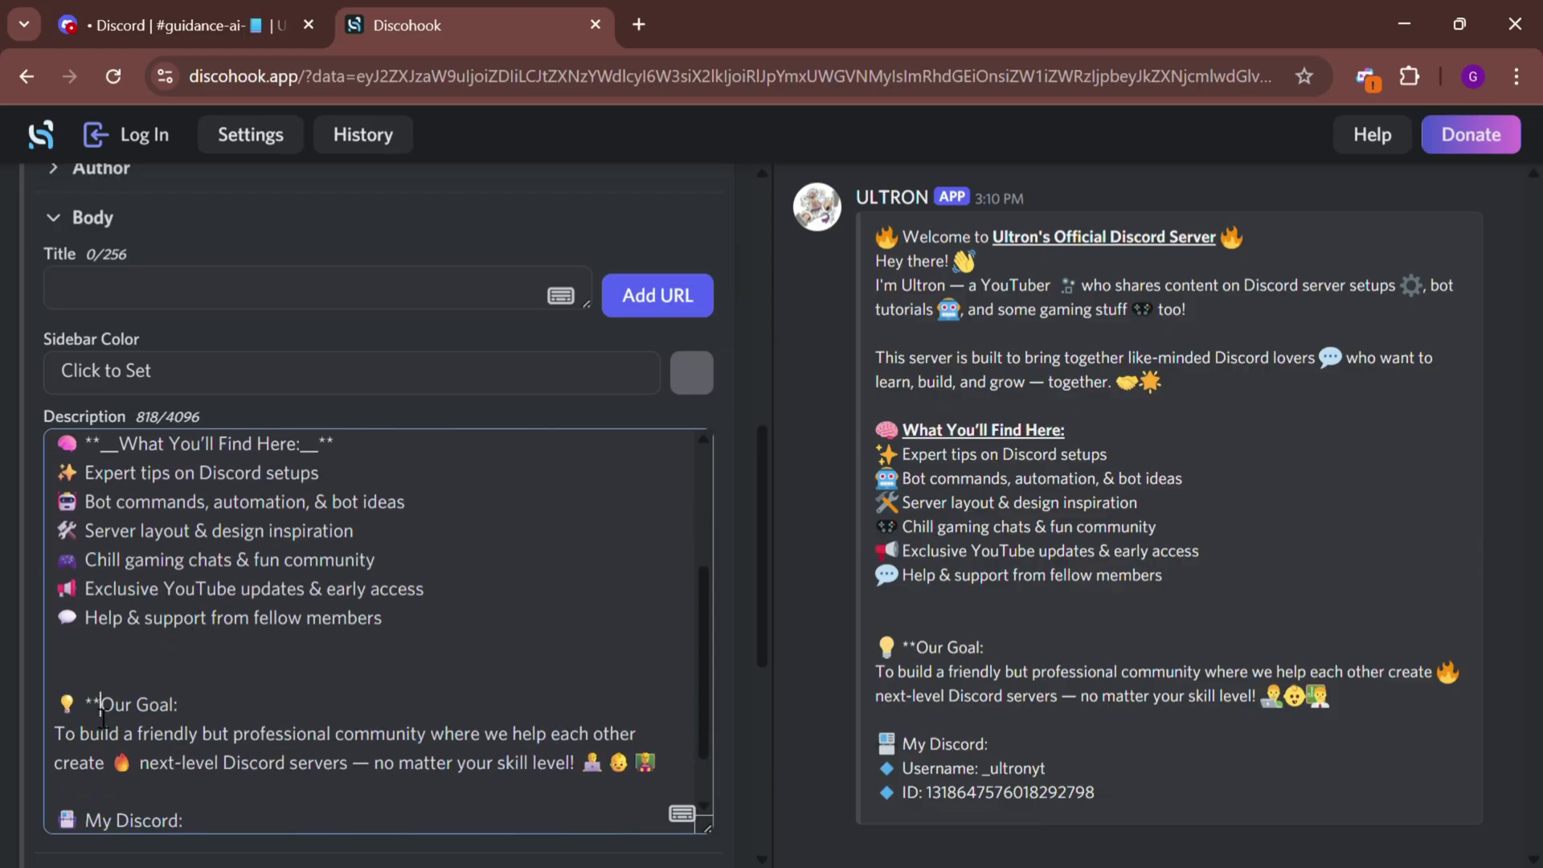
pyautogui.write('__')
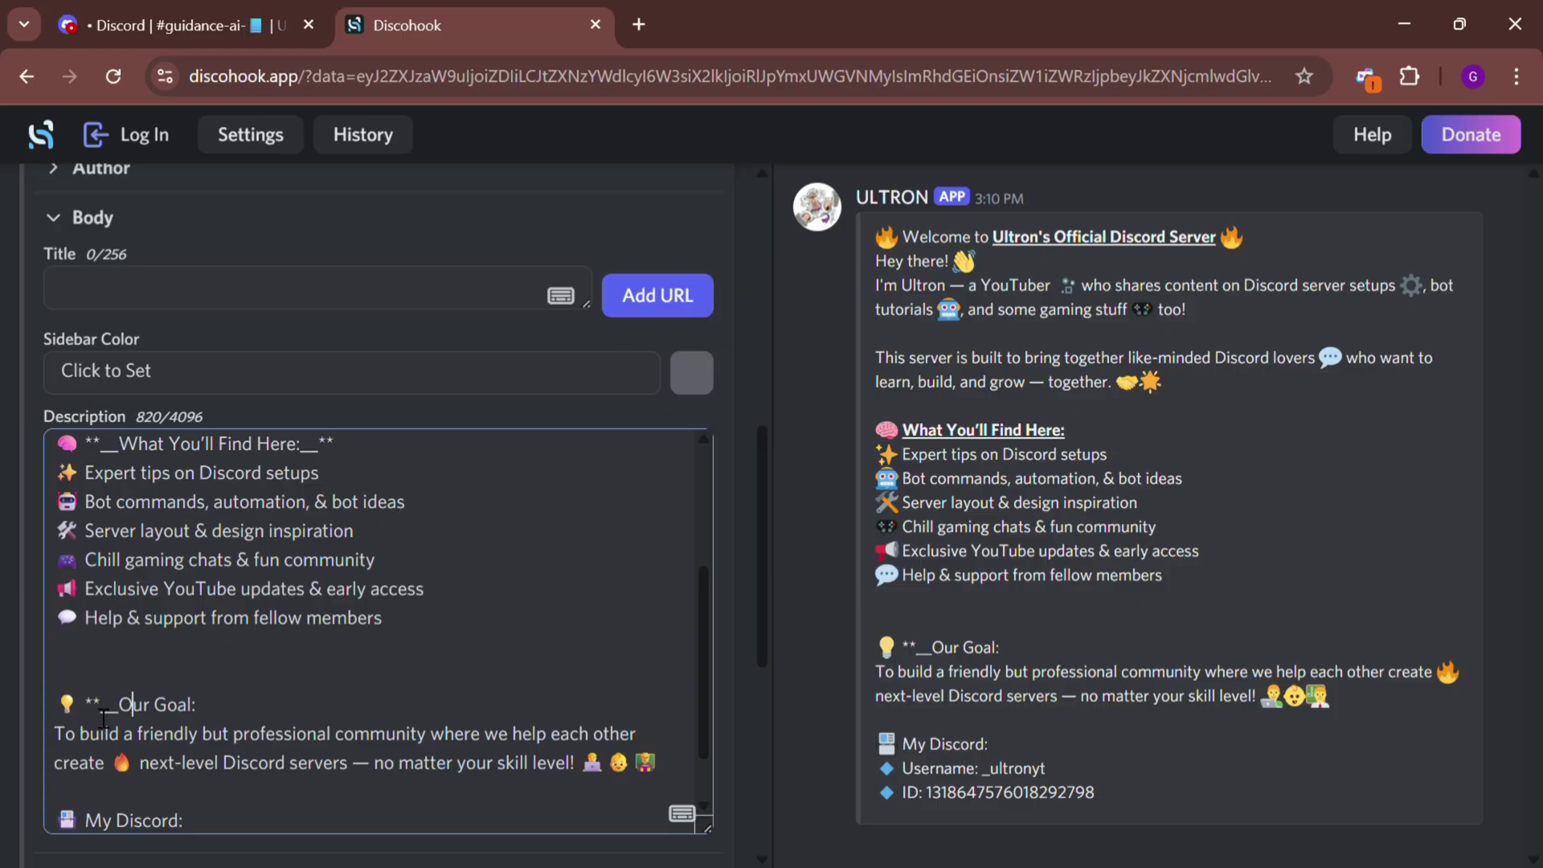
pyautogui.write('__**')
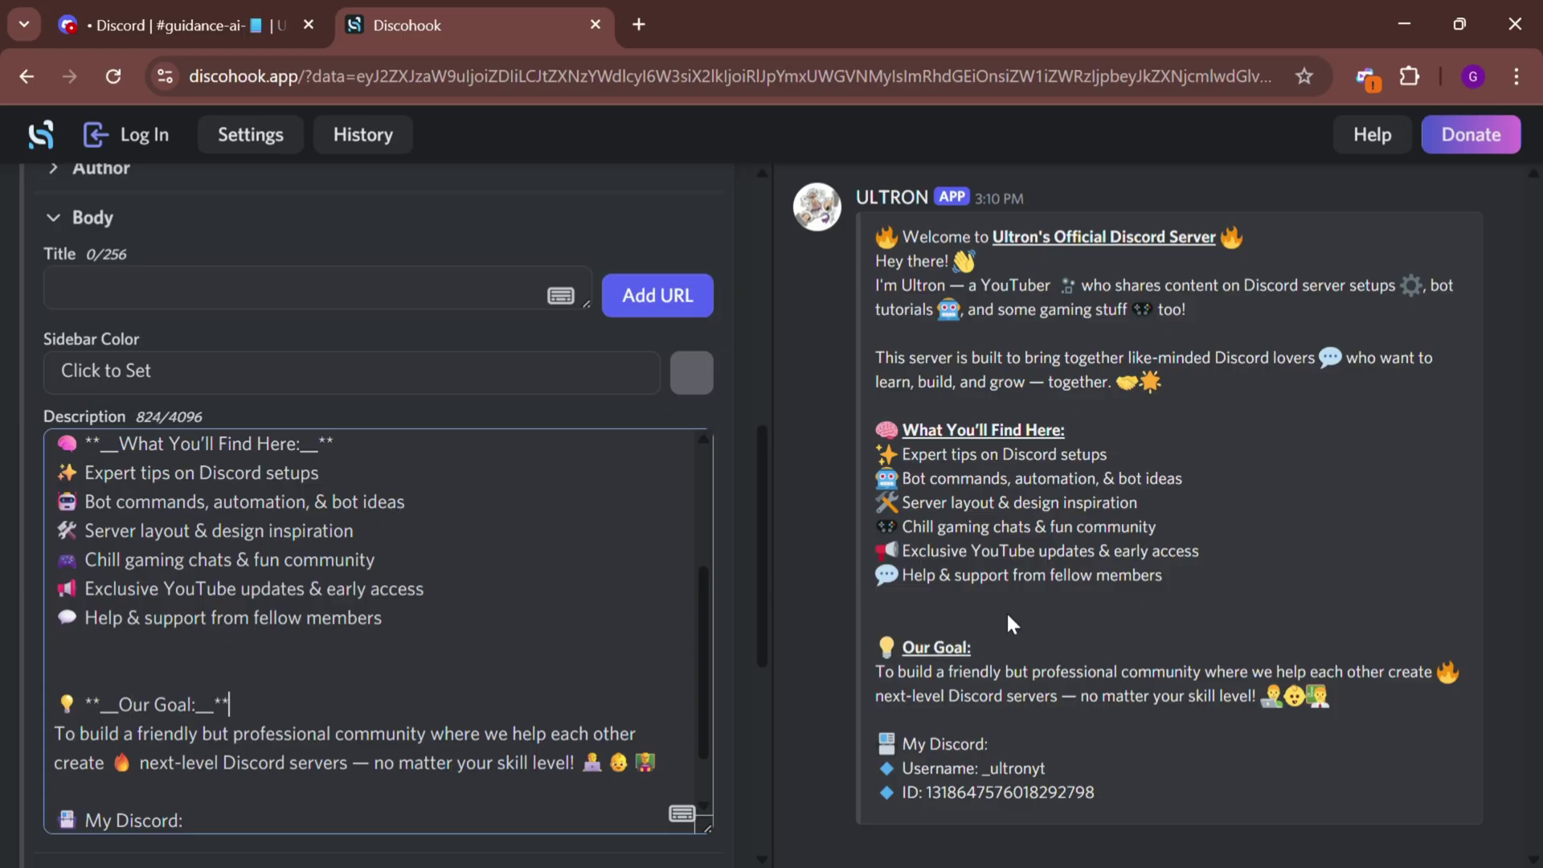
# Set the embed sidebar colour to light grey #f1f1f3.
pyautogui.click(691, 372)
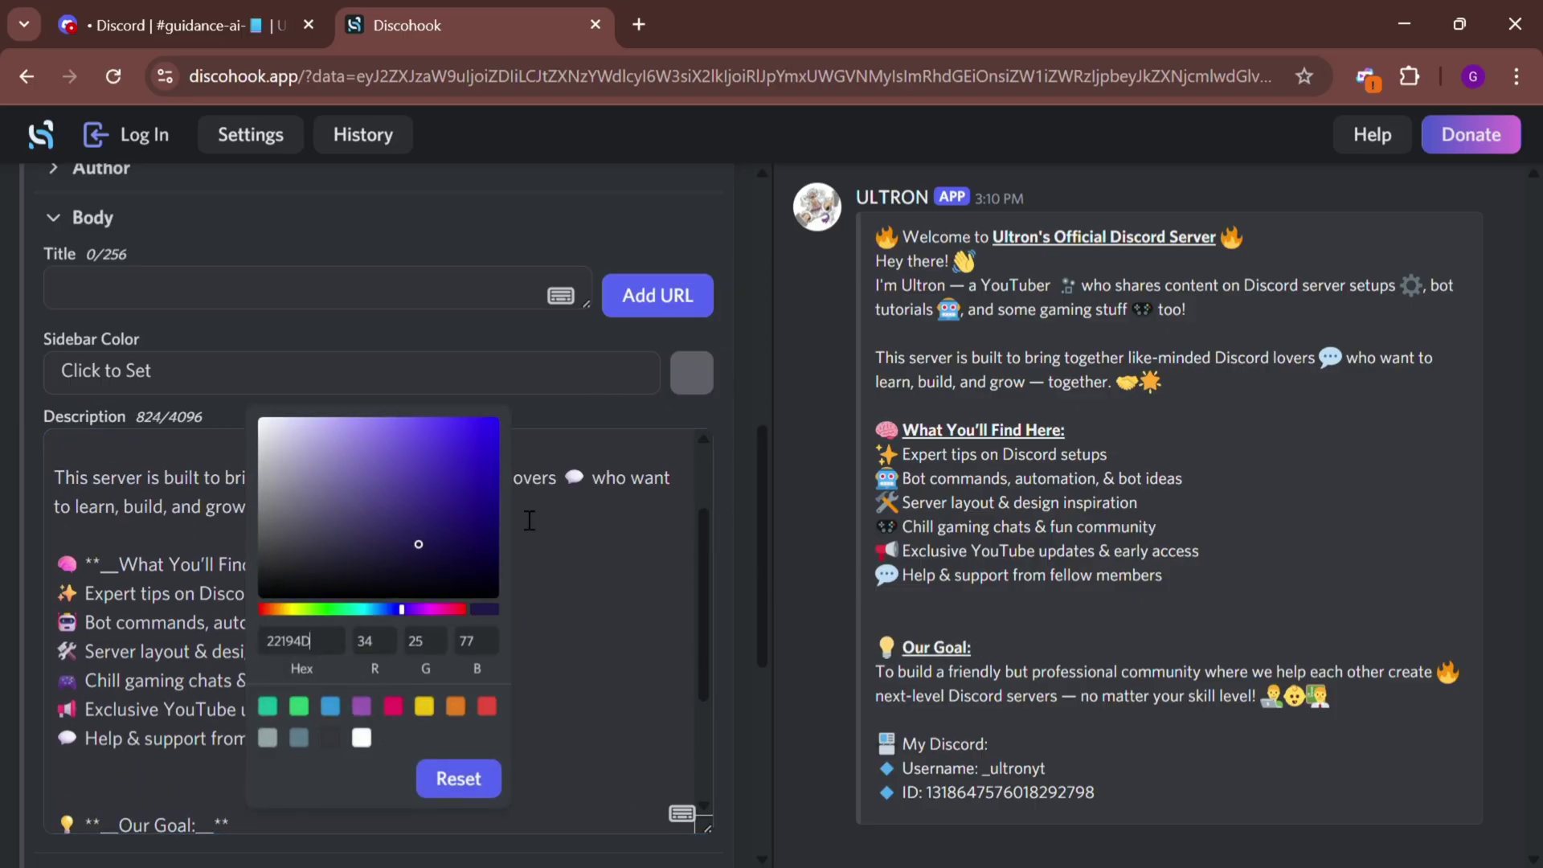
pyautogui.moveTo(434, 506)
pyautogui.mouseDown()
pyautogui.moveTo(475, 451)
pyautogui.moveTo(213, 362)
pyautogui.moveTo(270, 437)
pyautogui.mouseUp()
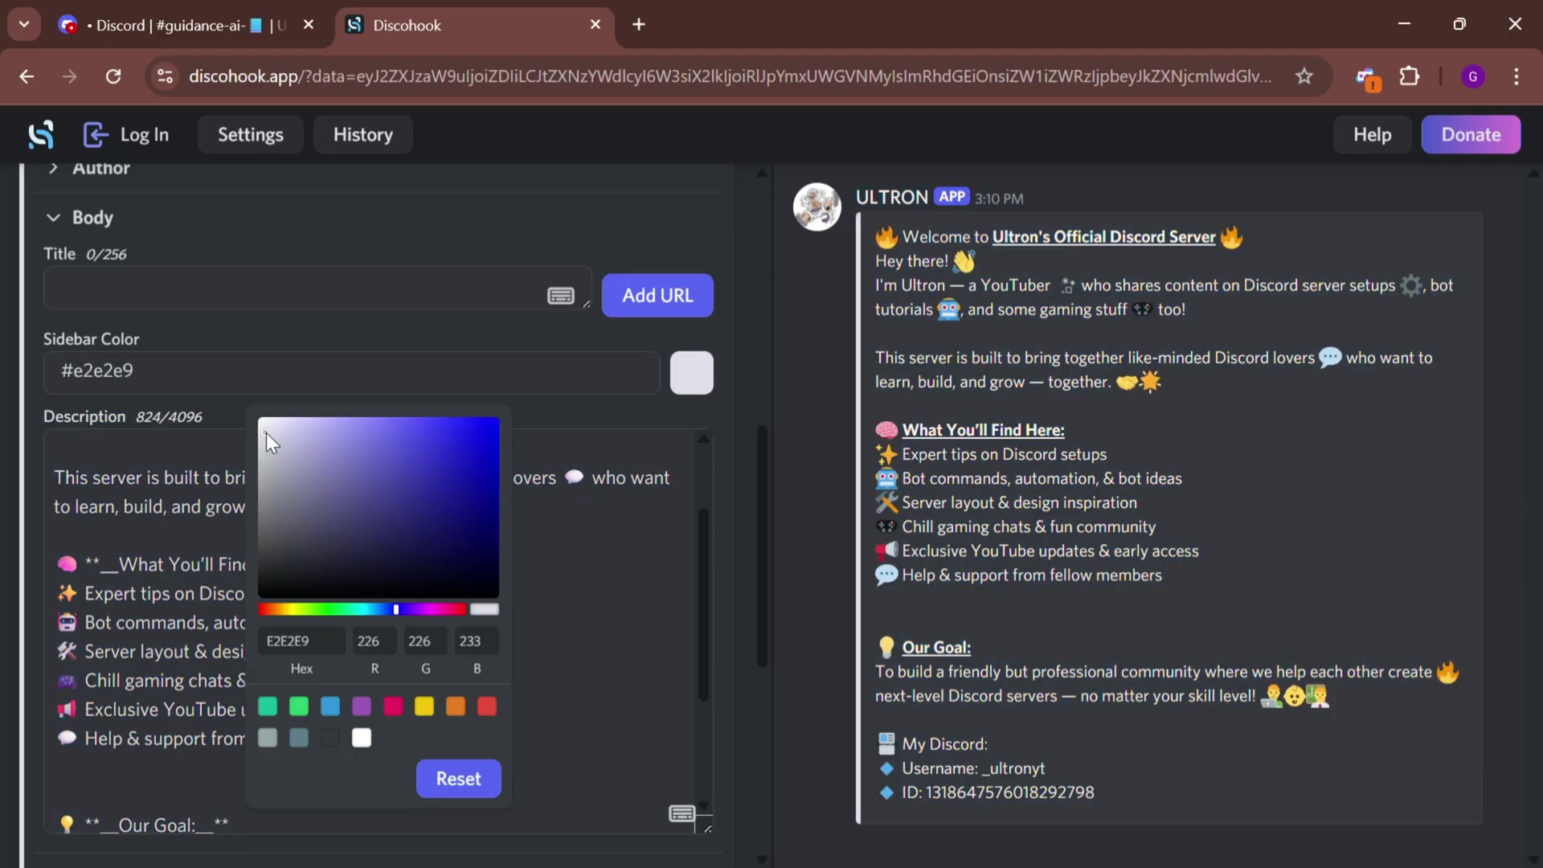
pyautogui.click(466, 457)
pyautogui.moveTo(455, 458); pyautogui.dragTo(260, 431)
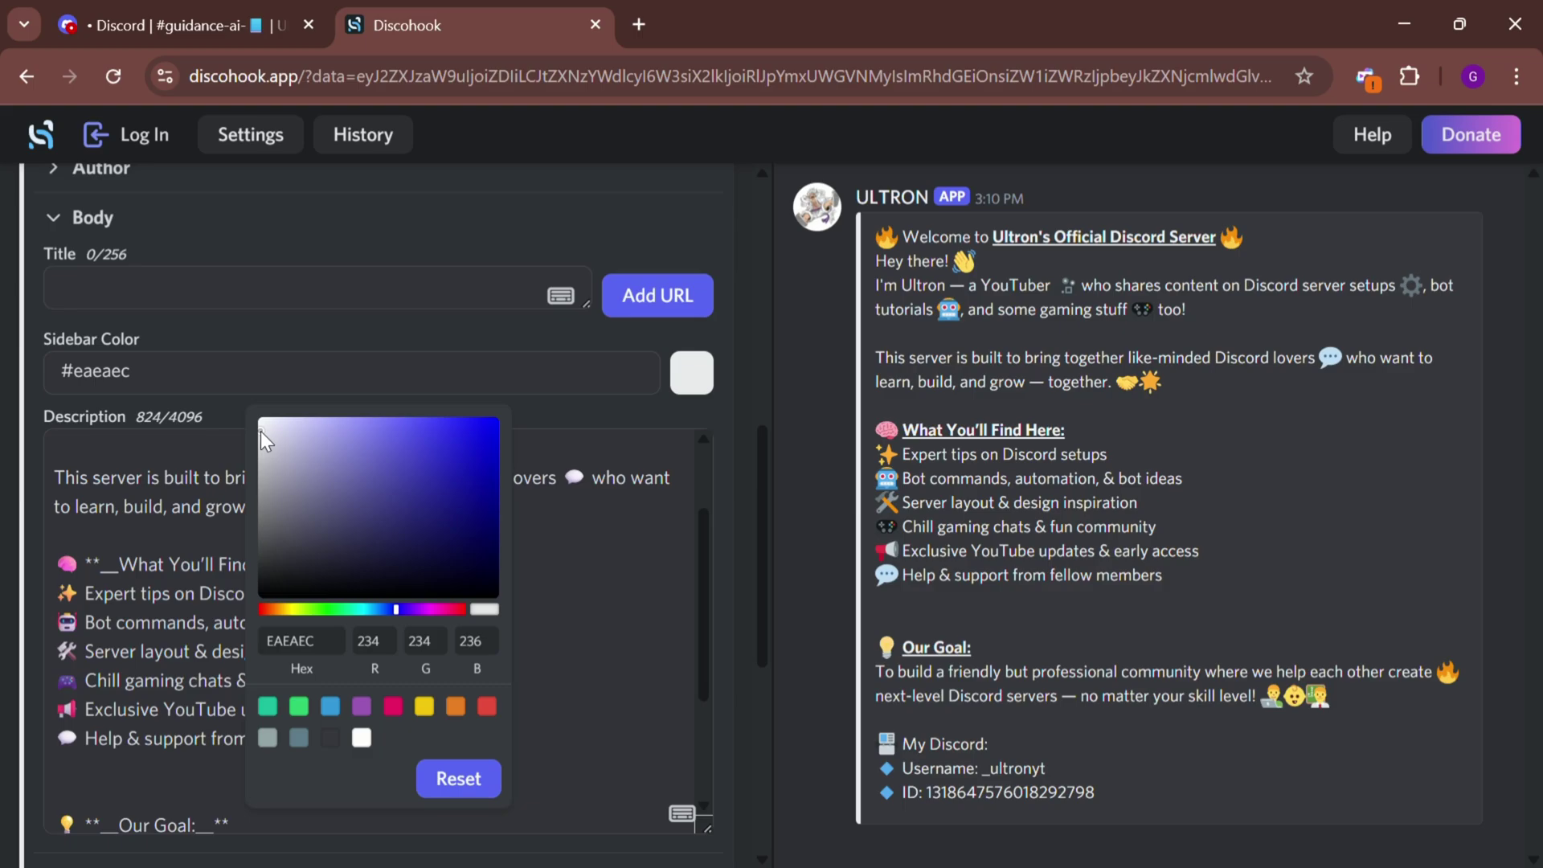
pyautogui.click(838, 530)
pyautogui.scroll(-4, 692, 563)
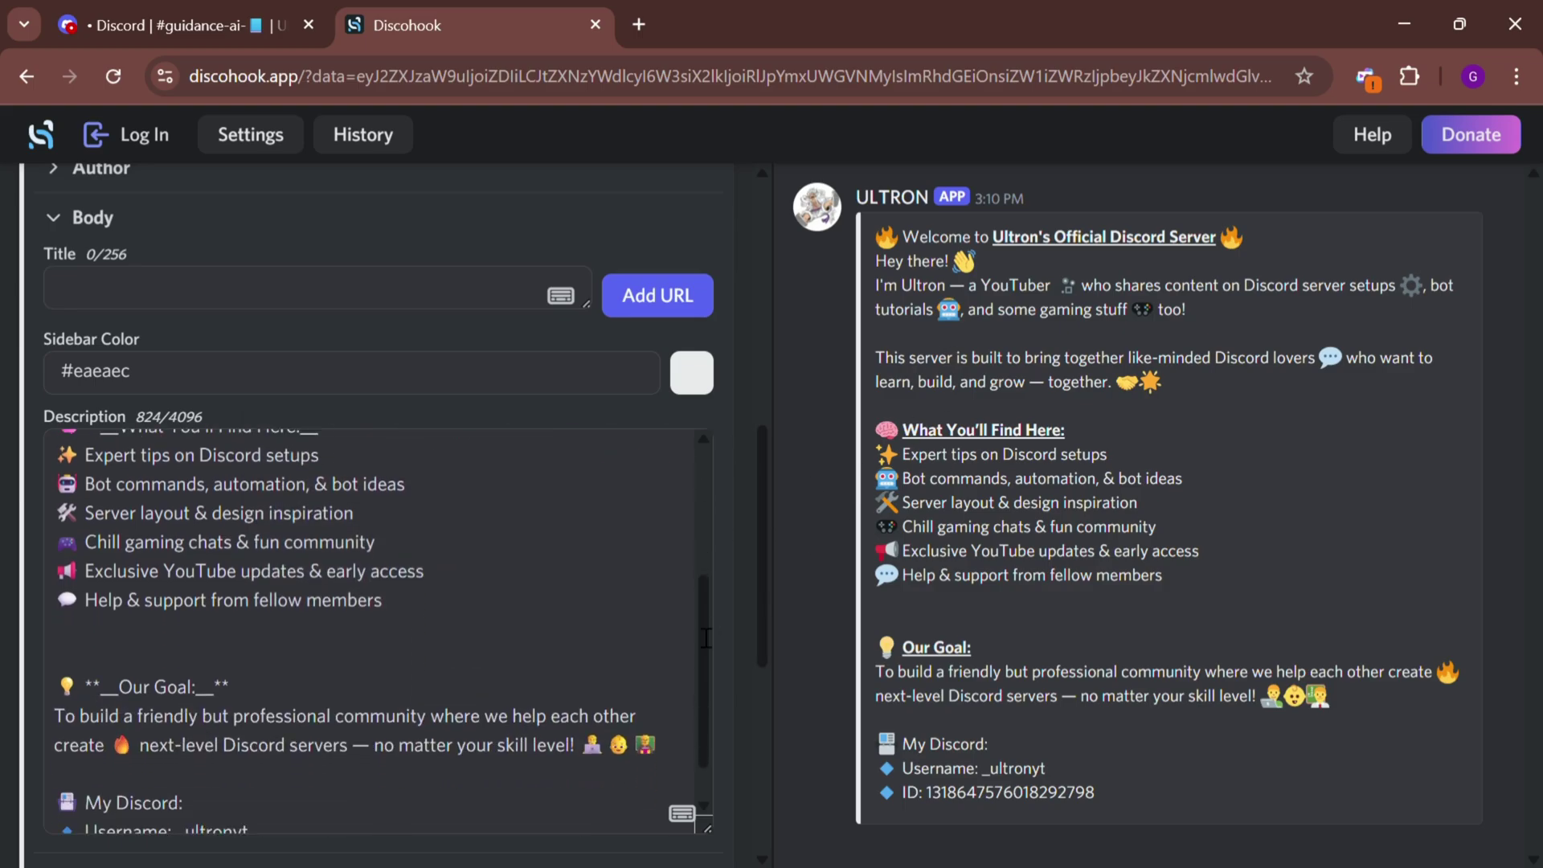
pyautogui.click(691, 373)
pyautogui.click(412, 488)
pyautogui.moveTo(472, 444)
pyautogui.mouseDown()
pyautogui.moveTo(452, 481)
pyautogui.moveTo(262, 426)
pyautogui.mouseUp()
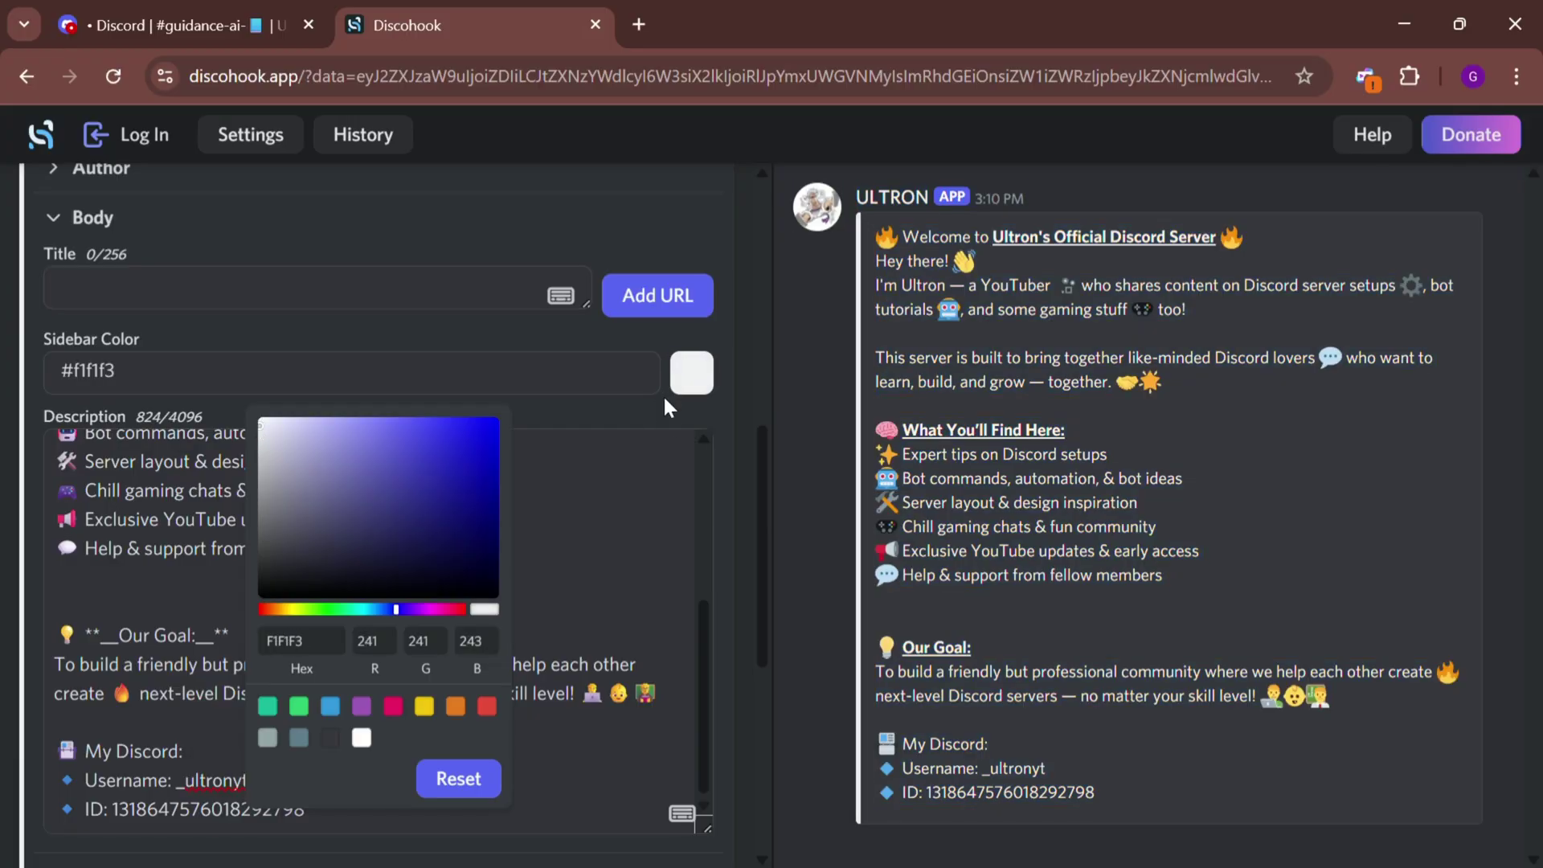
pyautogui.click(715, 426)
# Expand the embed's Images section to reveal the Thumbnail URL field.
pyautogui.scroll(-3, 723, 475)
pyautogui.scroll(-2, 721, 483)
pyautogui.click(71, 563)
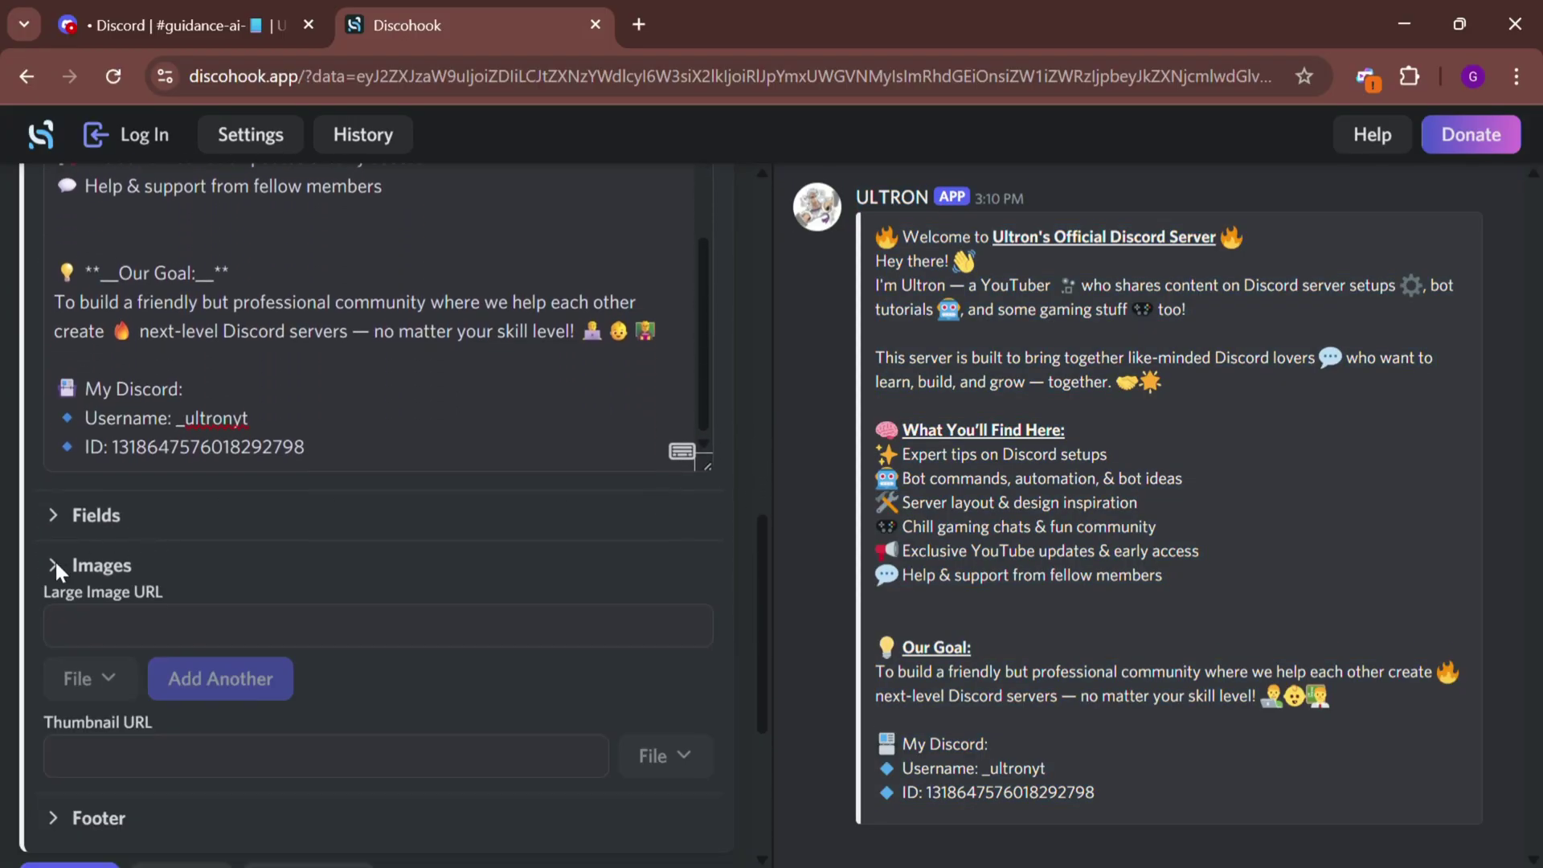
pyautogui.scroll(-4, 563, 498)
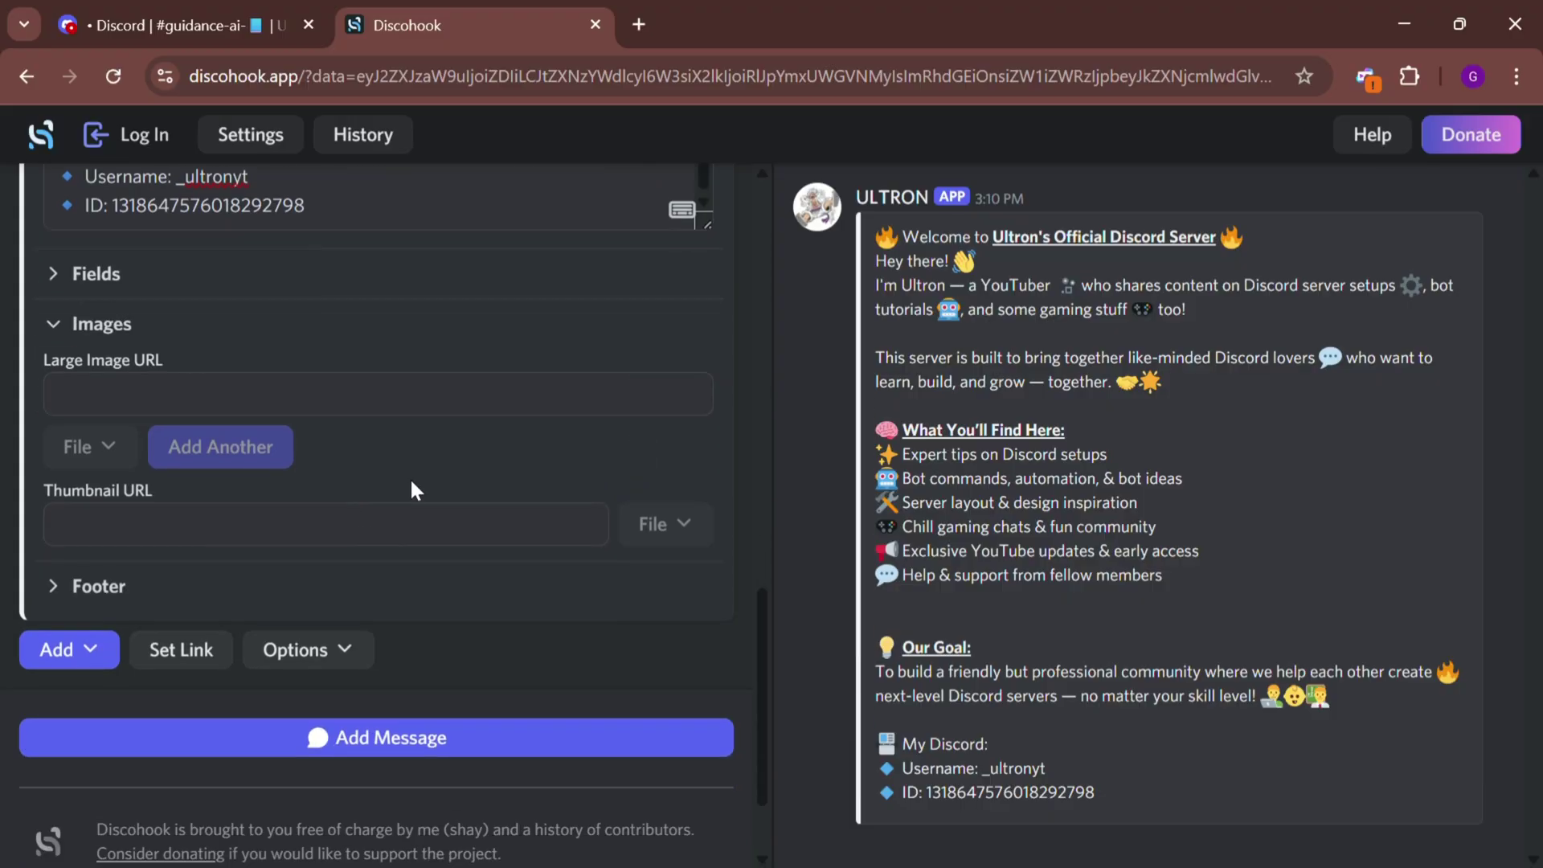
# Open the Luffy image in ULTRON OFFICIAL's #resources channel, then return to Discohook.
pyautogui.click(254, 9)
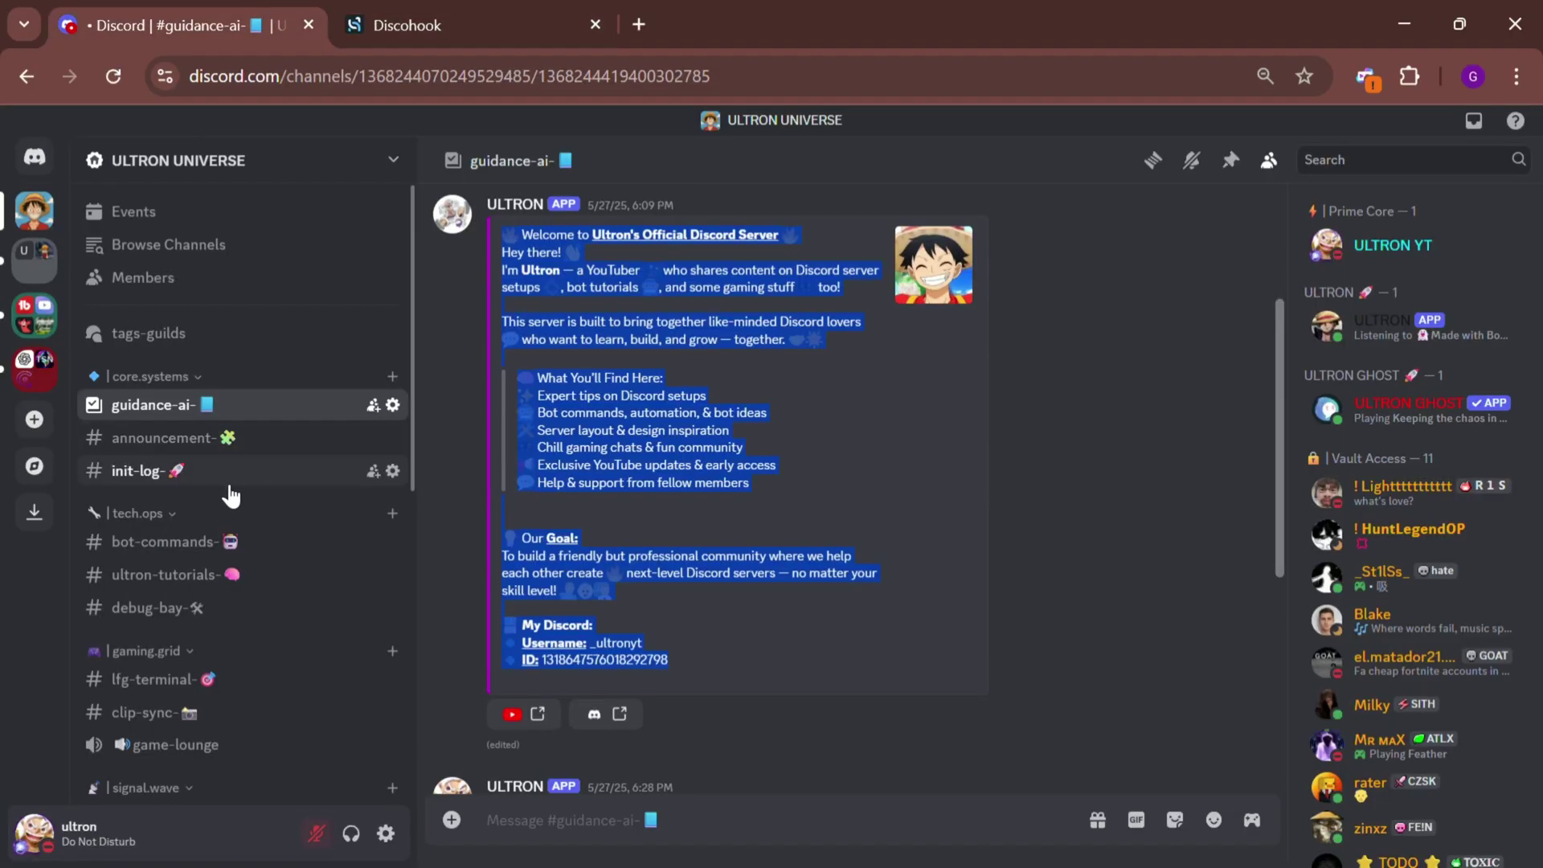
pyautogui.click(37, 258)
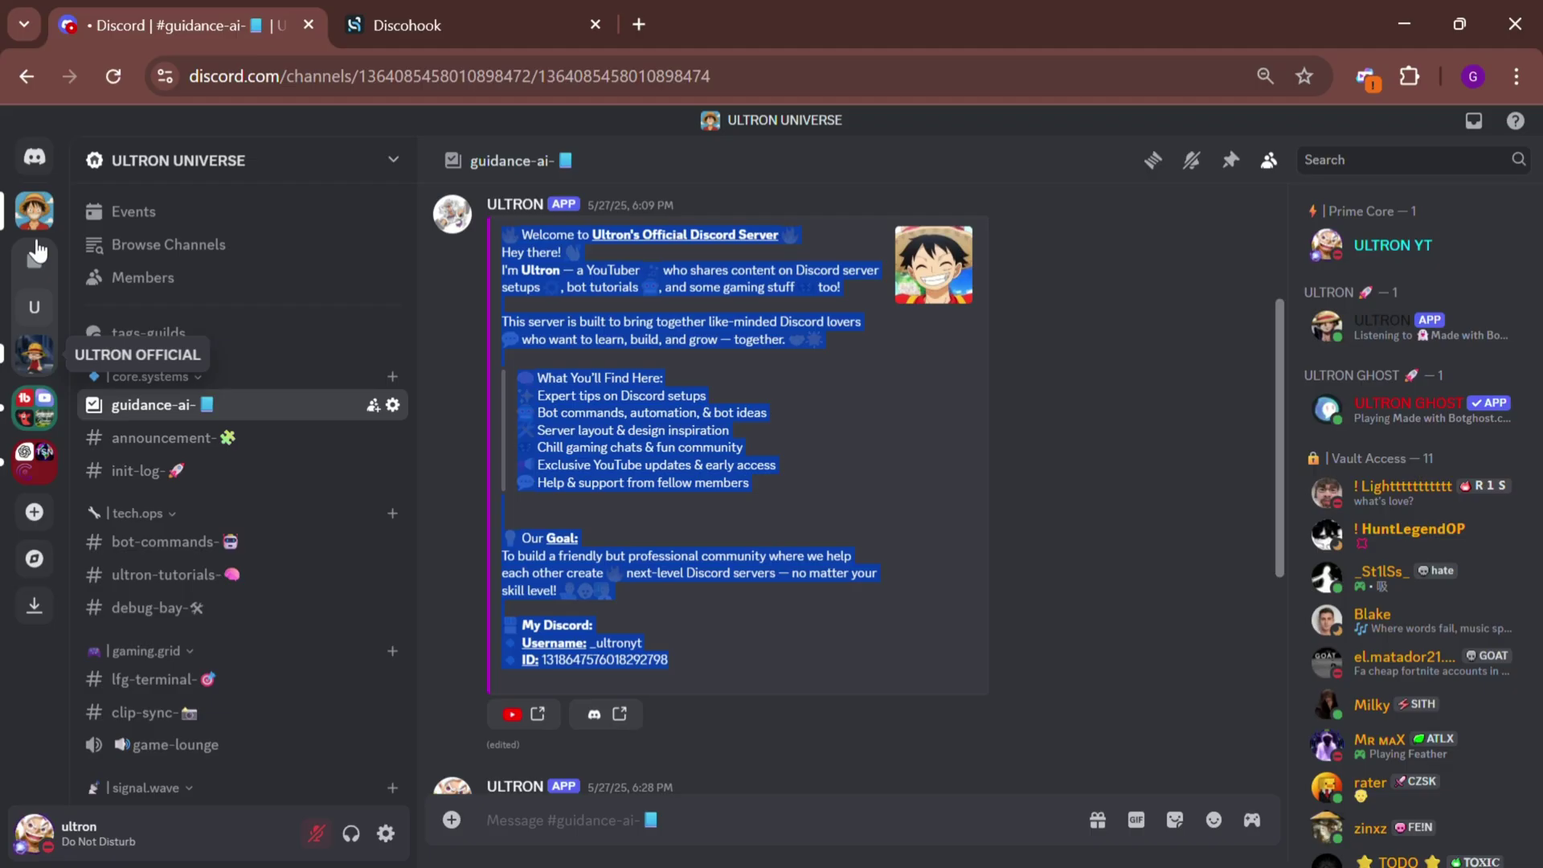
pyautogui.click(36, 261)
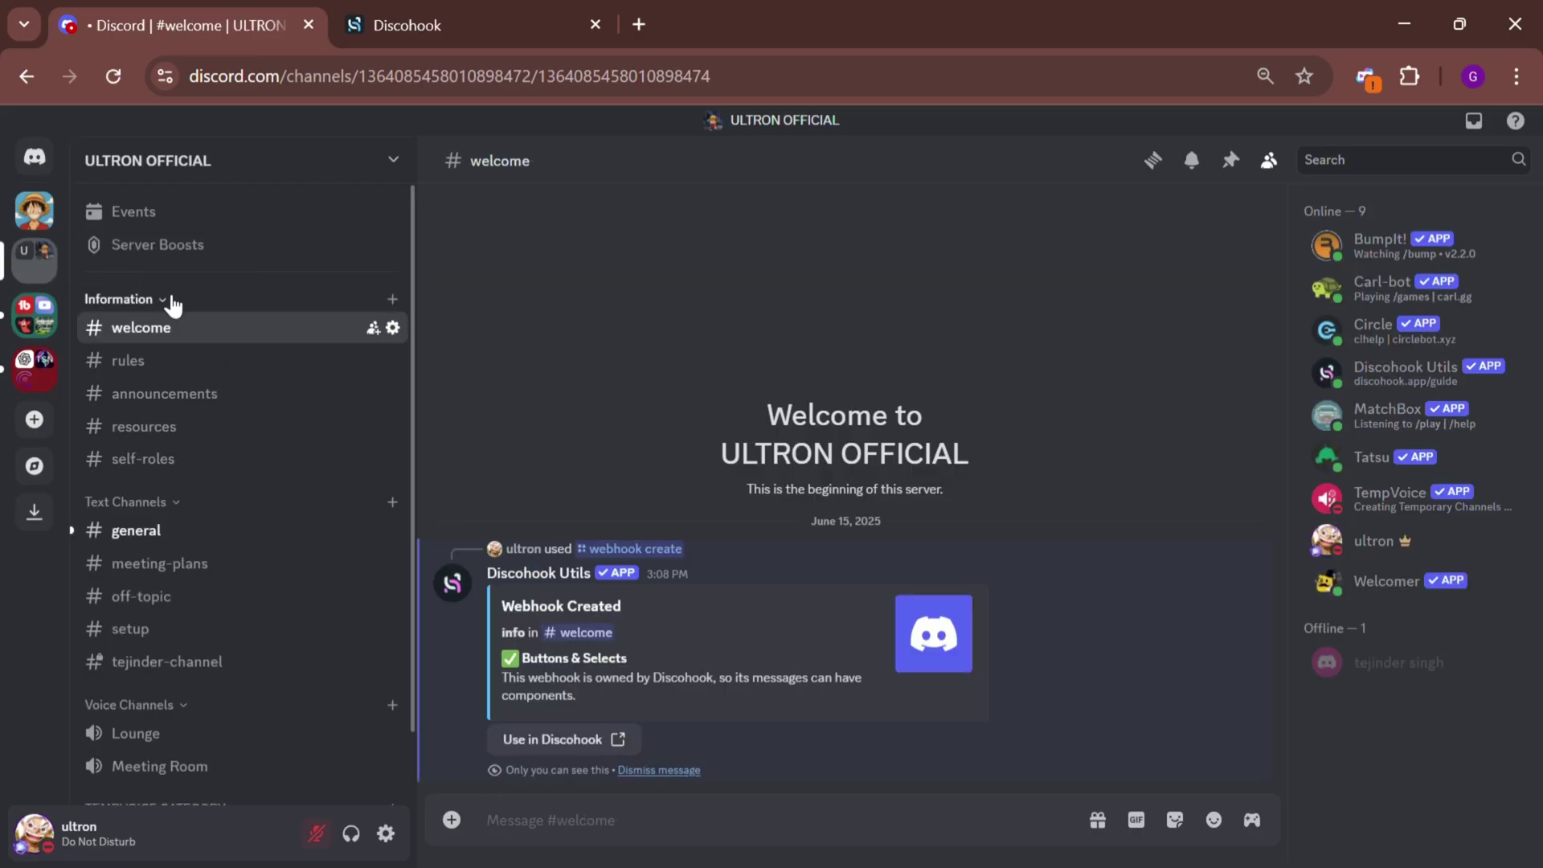
pyautogui.click(190, 426)
pyautogui.click(635, 575)
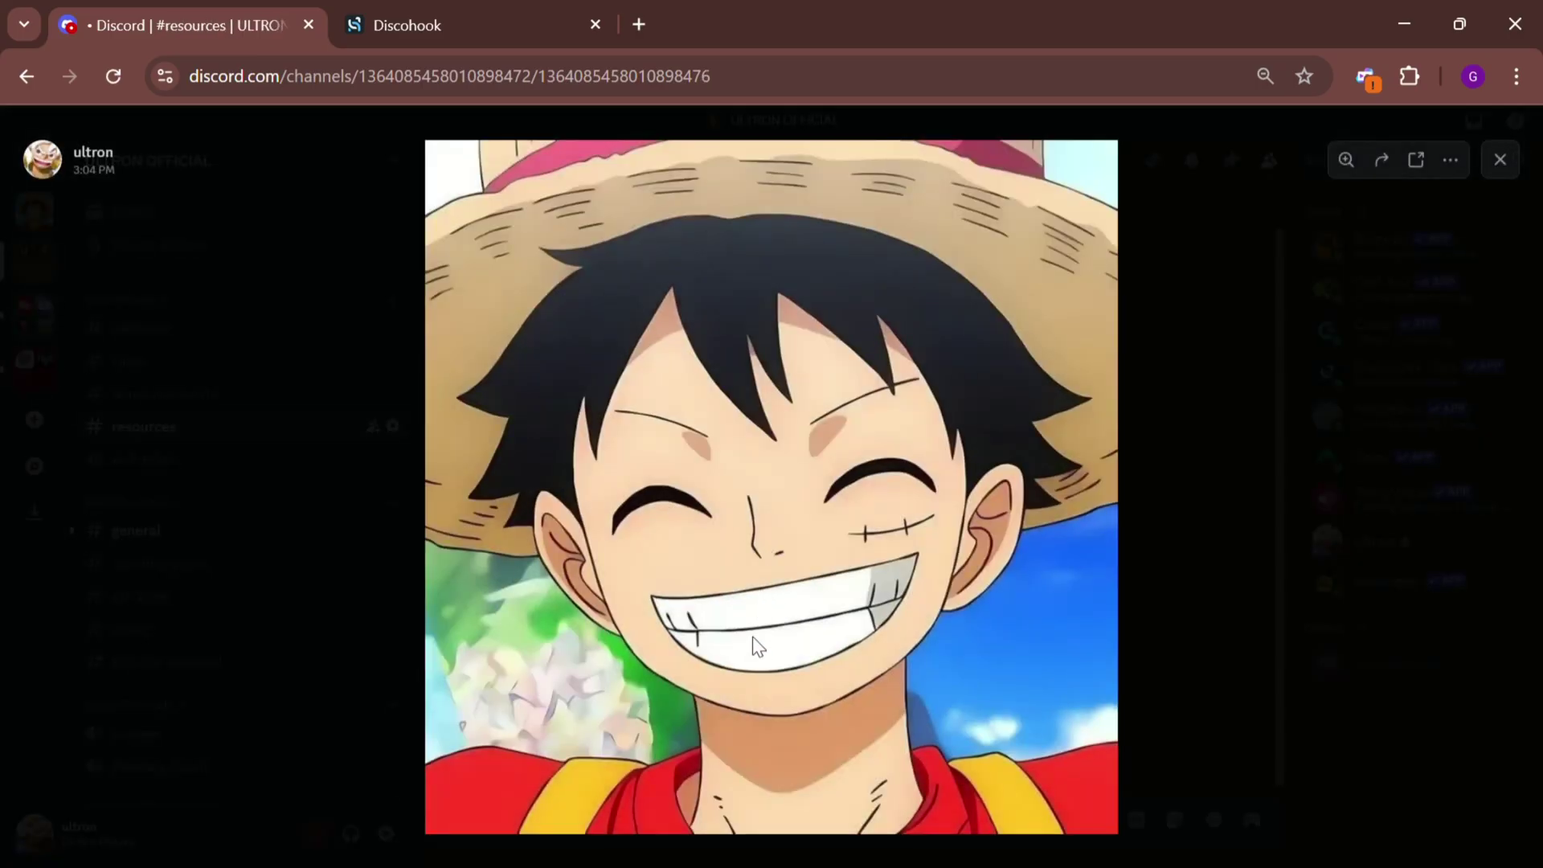
pyautogui.click(472, 27)
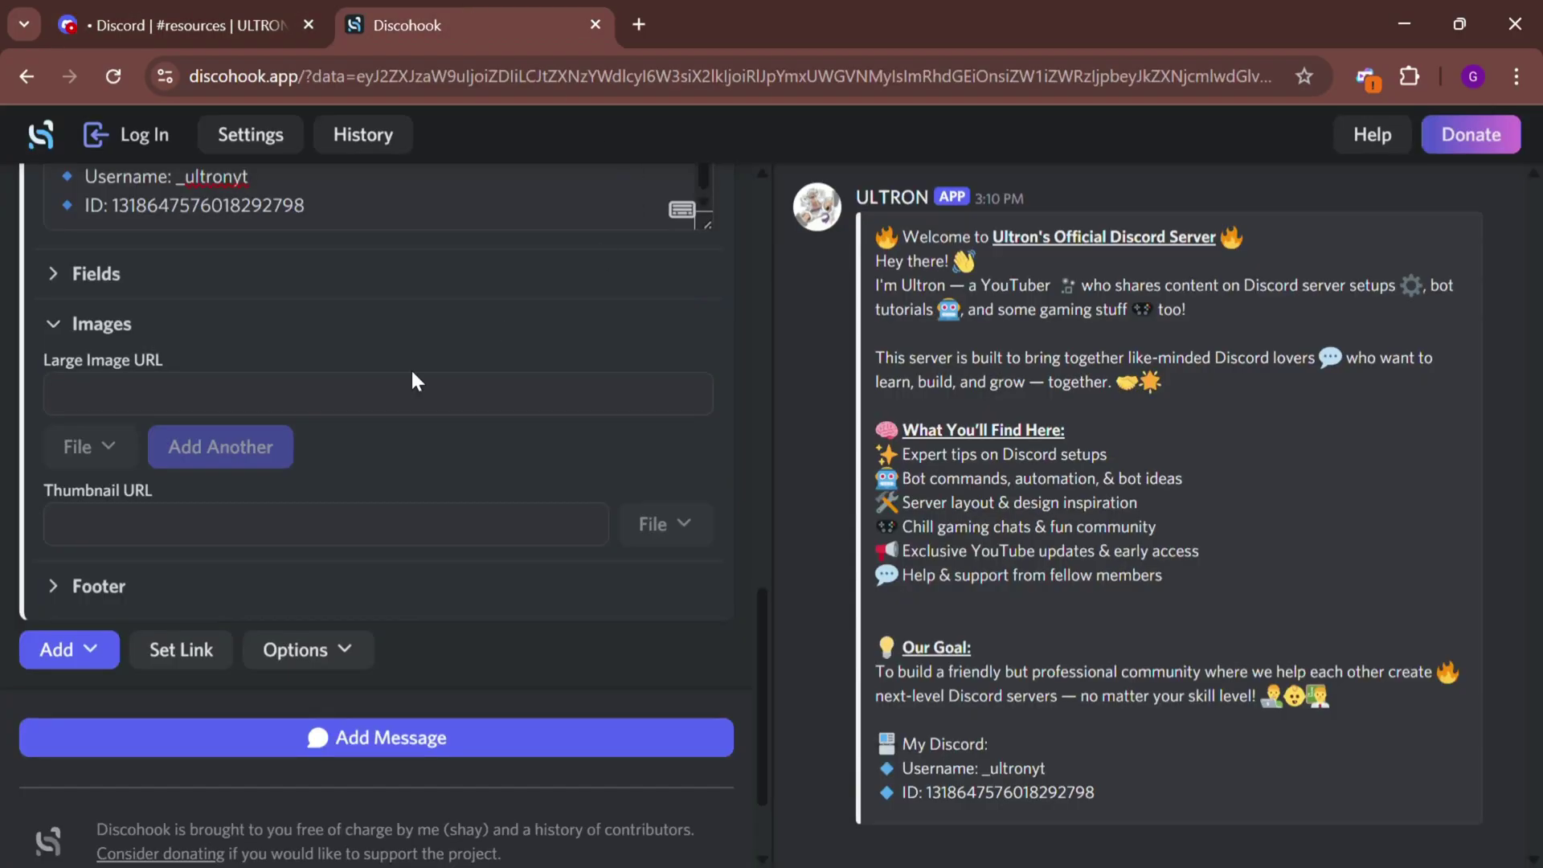
# Paste the Luffy image link as Thumbnail URL, send the message, and view #welcome.
pyautogui.click(322, 524)
pyautogui.hotkey('ctrl', 'v')
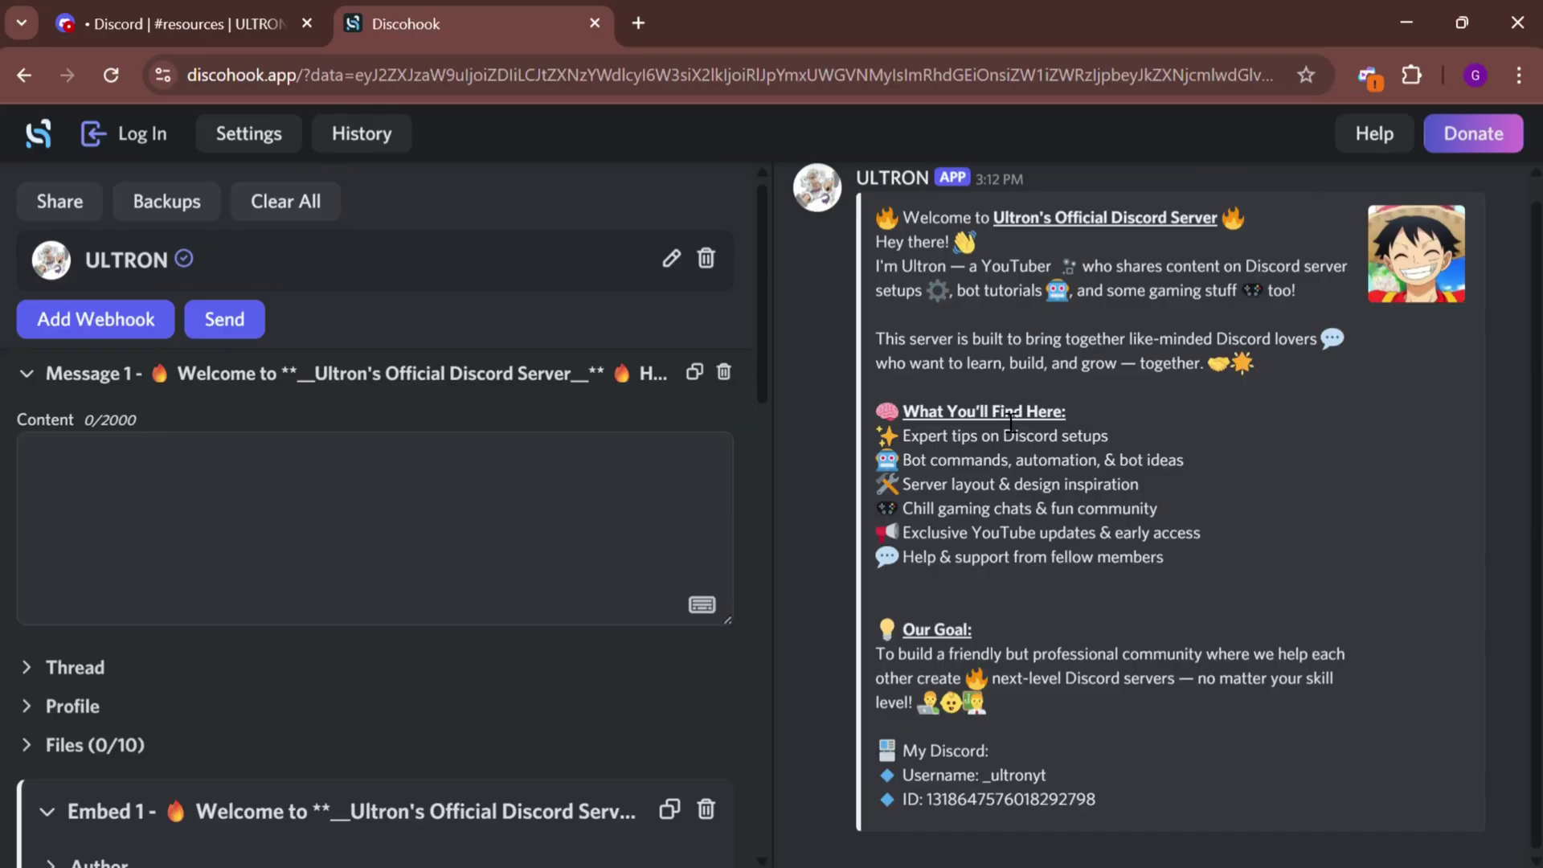
pyautogui.click(228, 320)
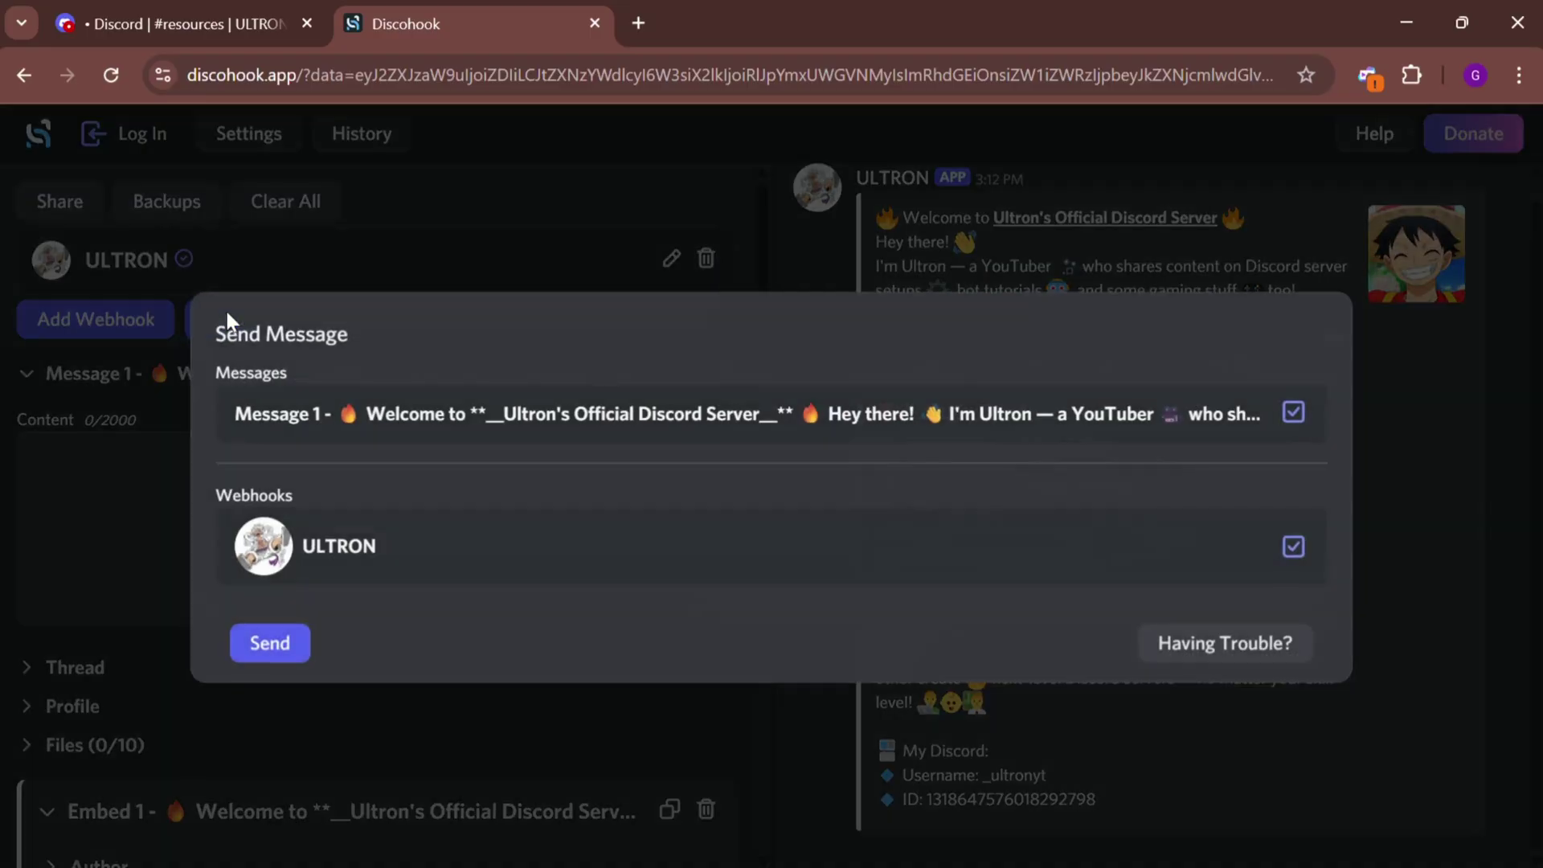
pyautogui.click(269, 642)
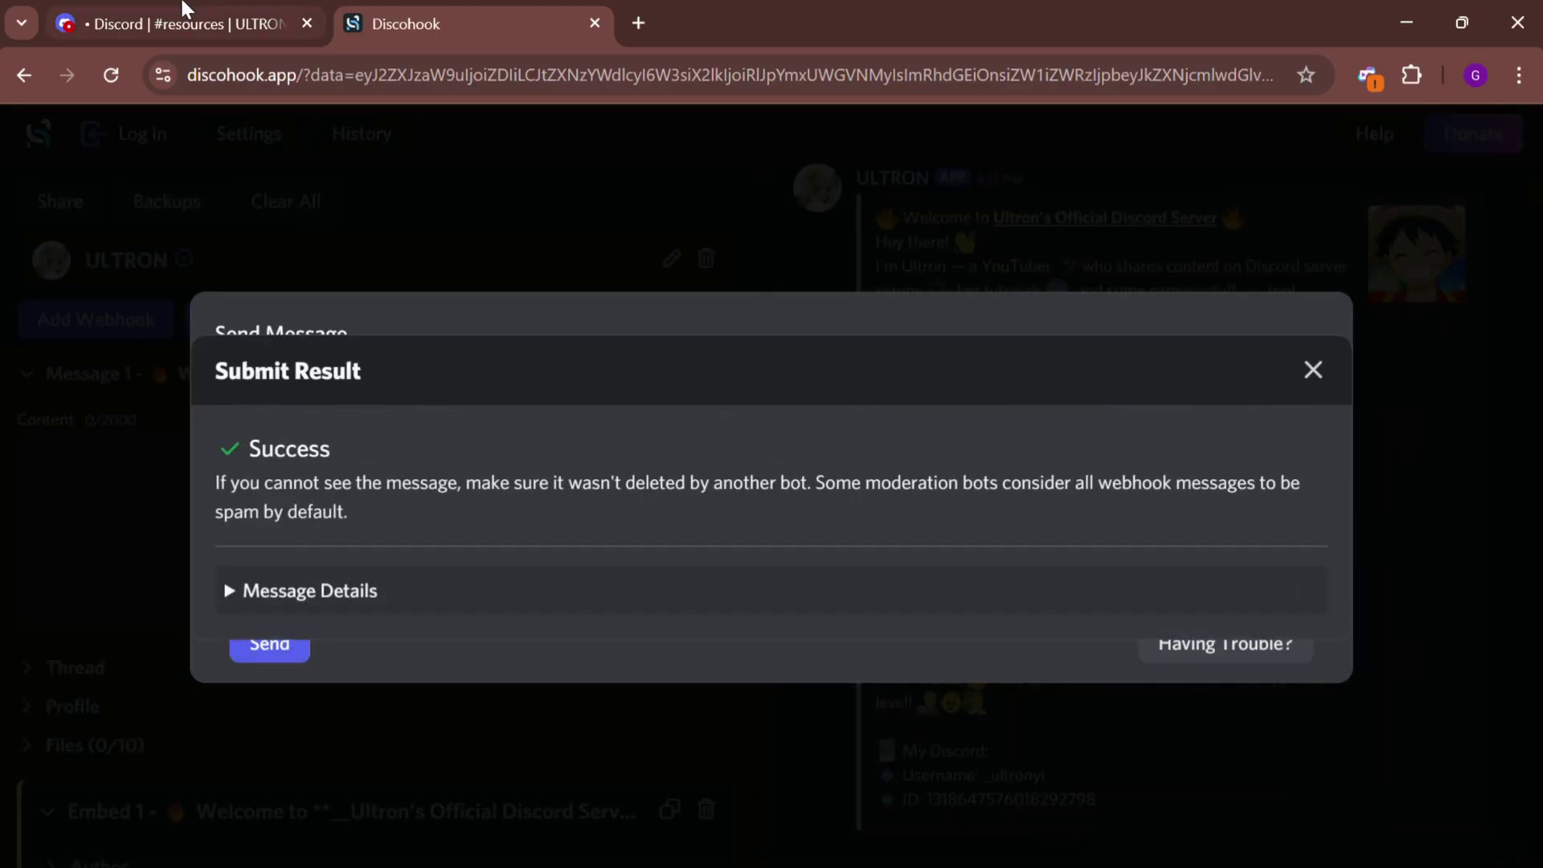
pyautogui.click(185, 24)
pyautogui.click(161, 329)
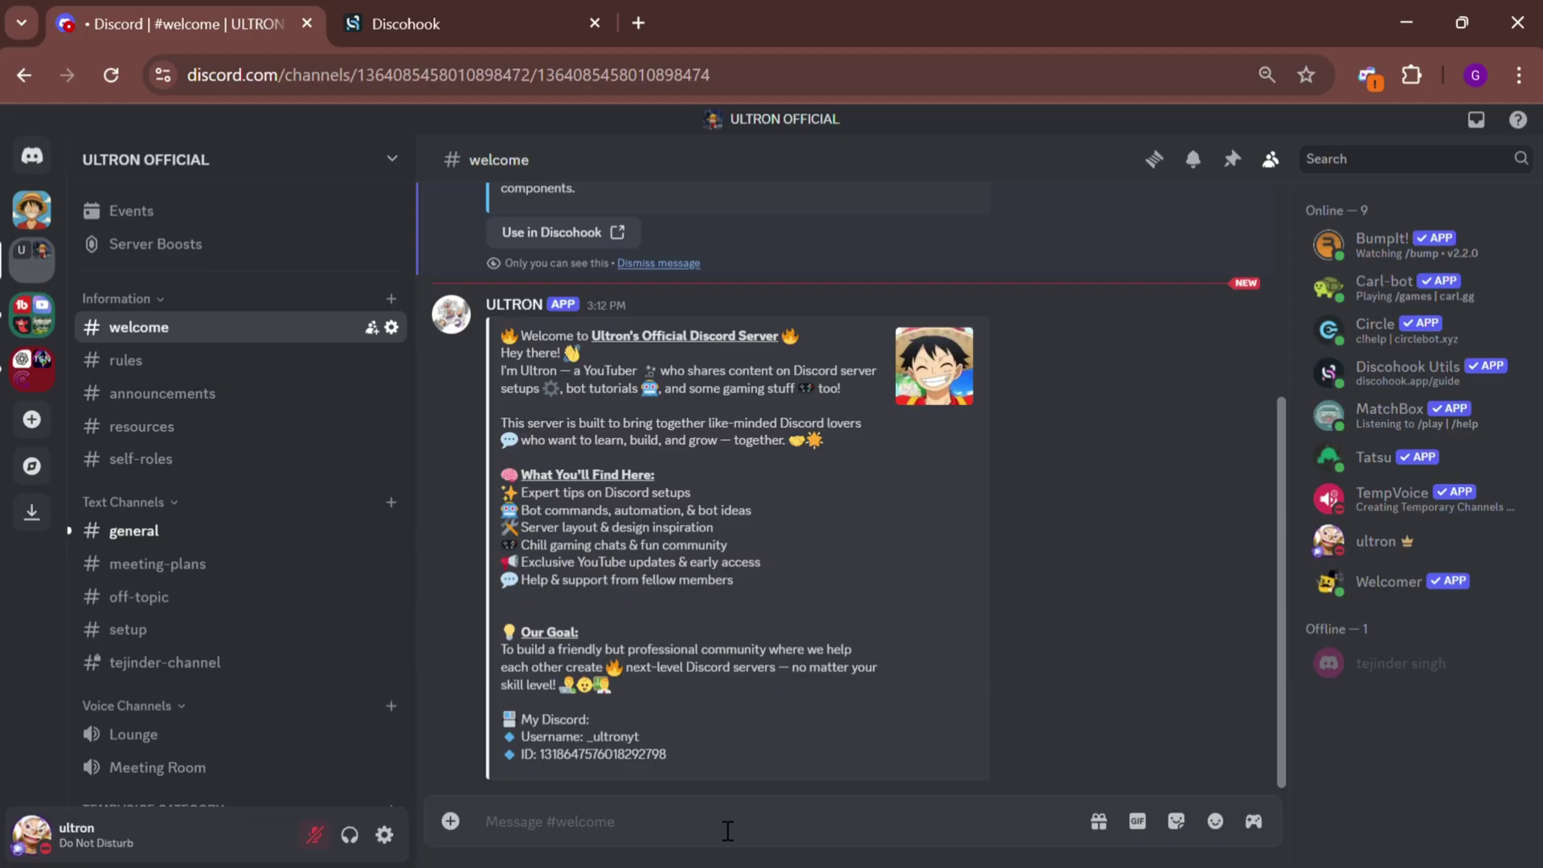
# Run /buttons add on the 12:12 PM ULTRON welcome embed with channel #welcome.
pyautogui.write('/')
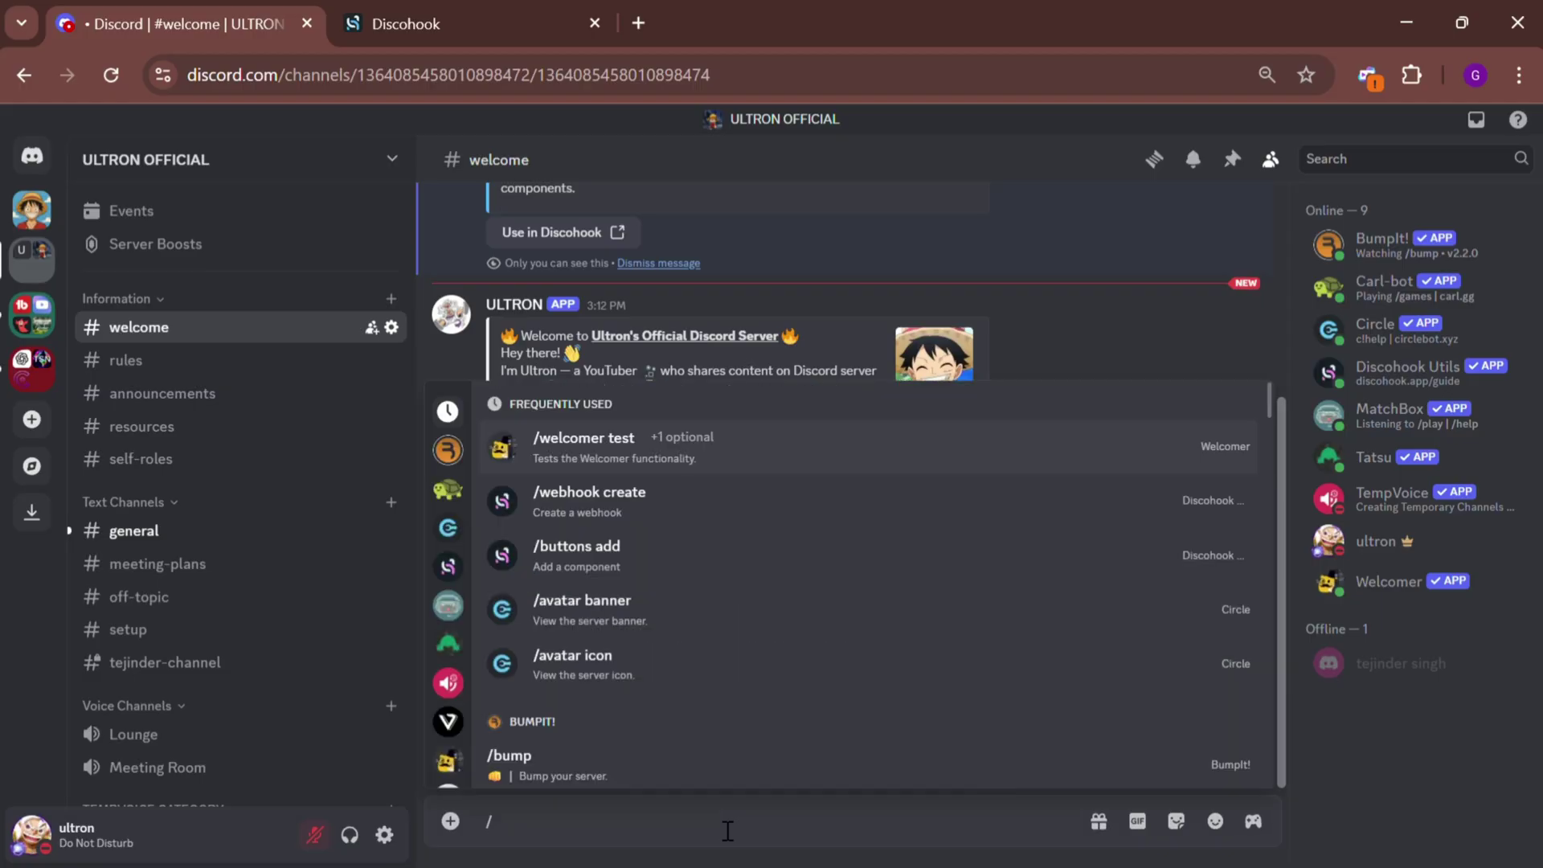
pyautogui.click(670, 565)
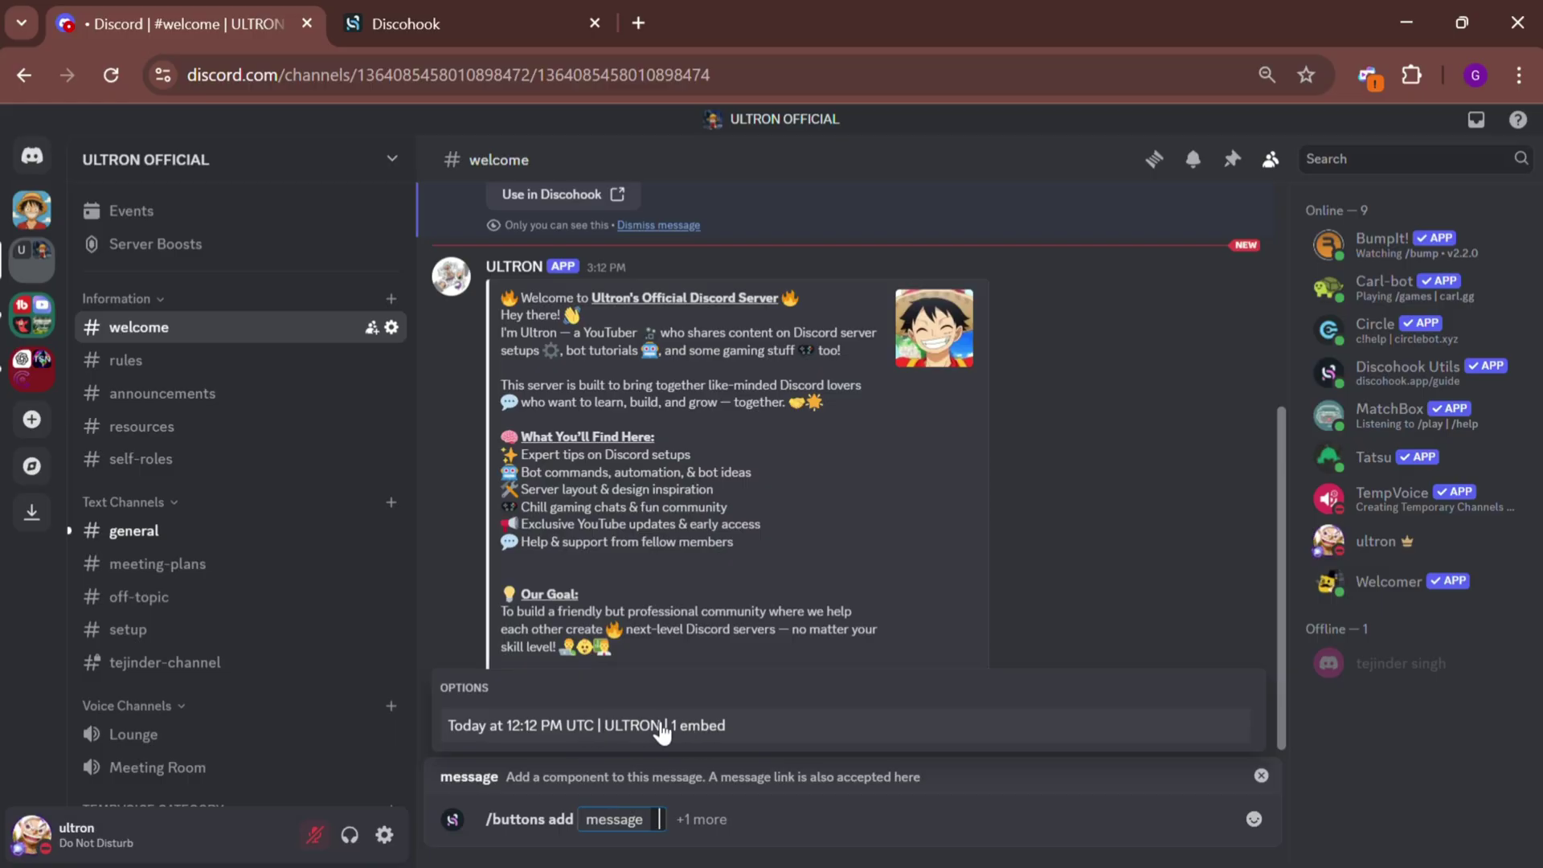
pyautogui.click(680, 728)
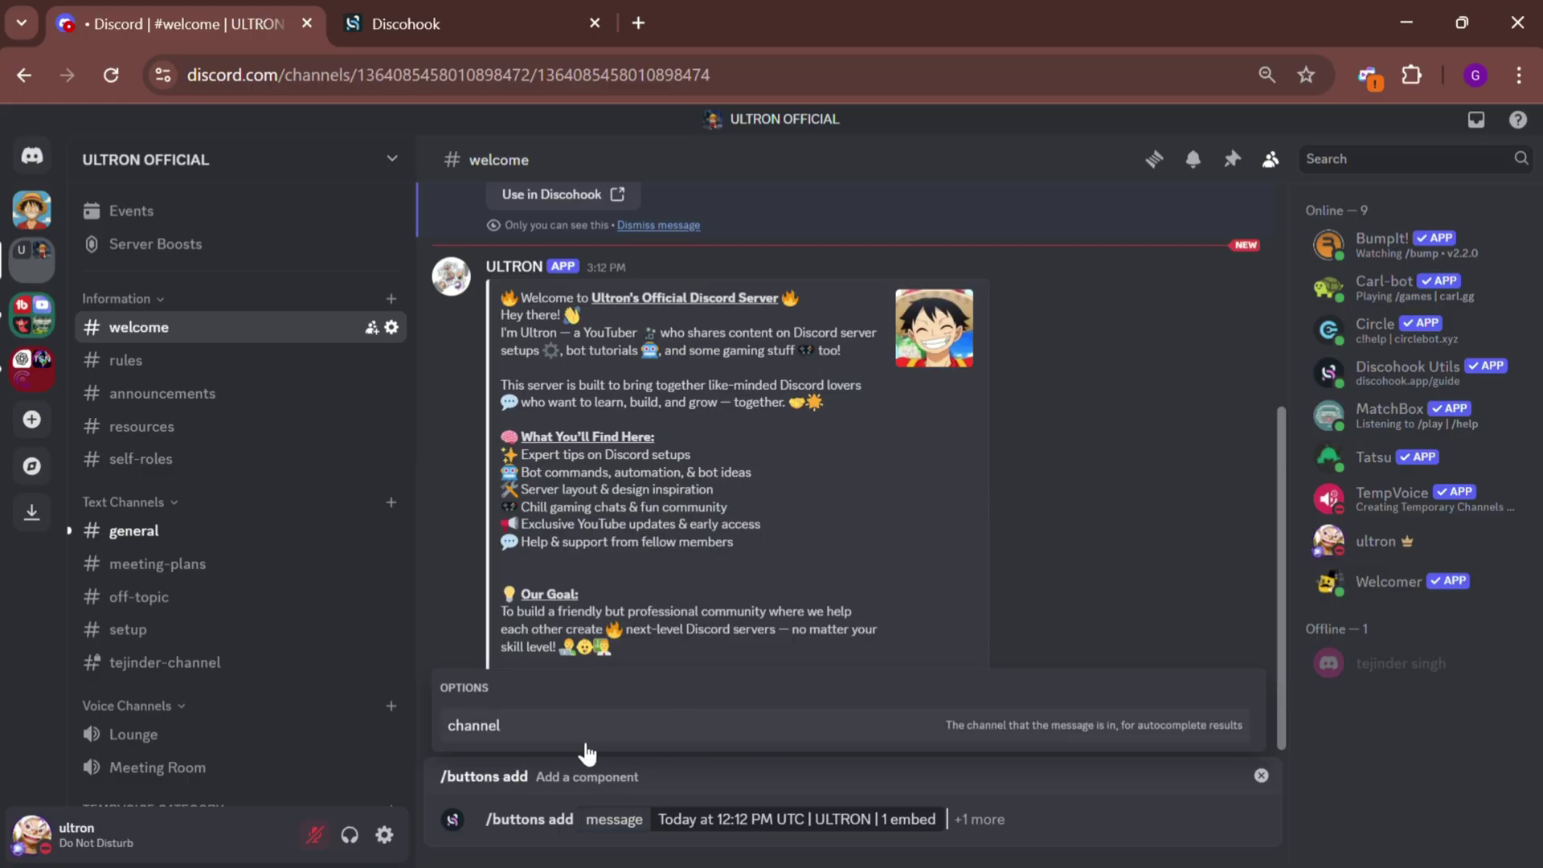
pyautogui.click(1021, 742)
pyautogui.click(628, 408)
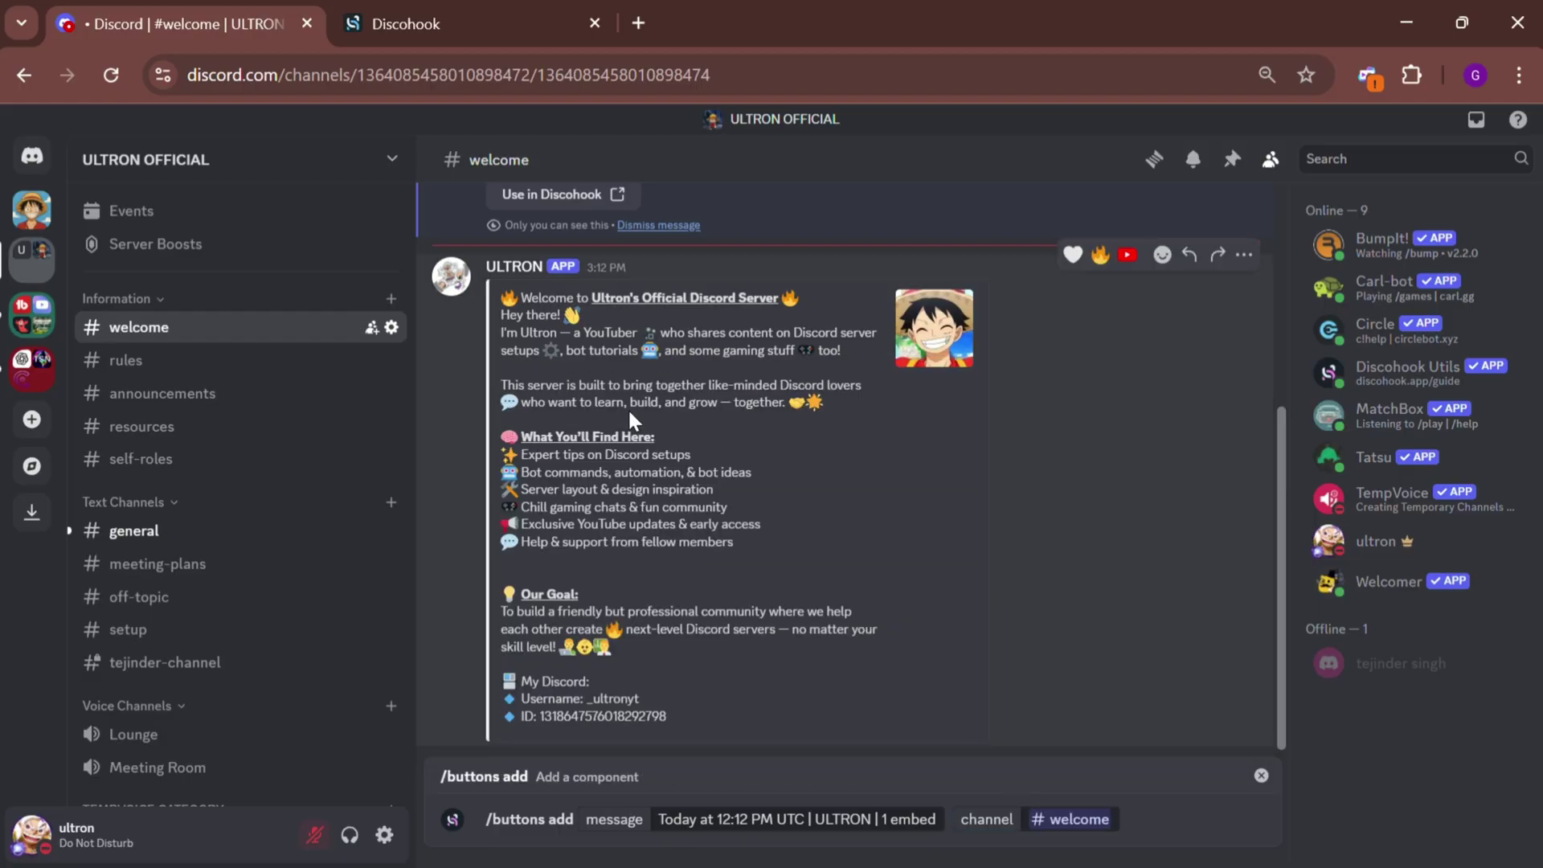
pyautogui.press('Return')
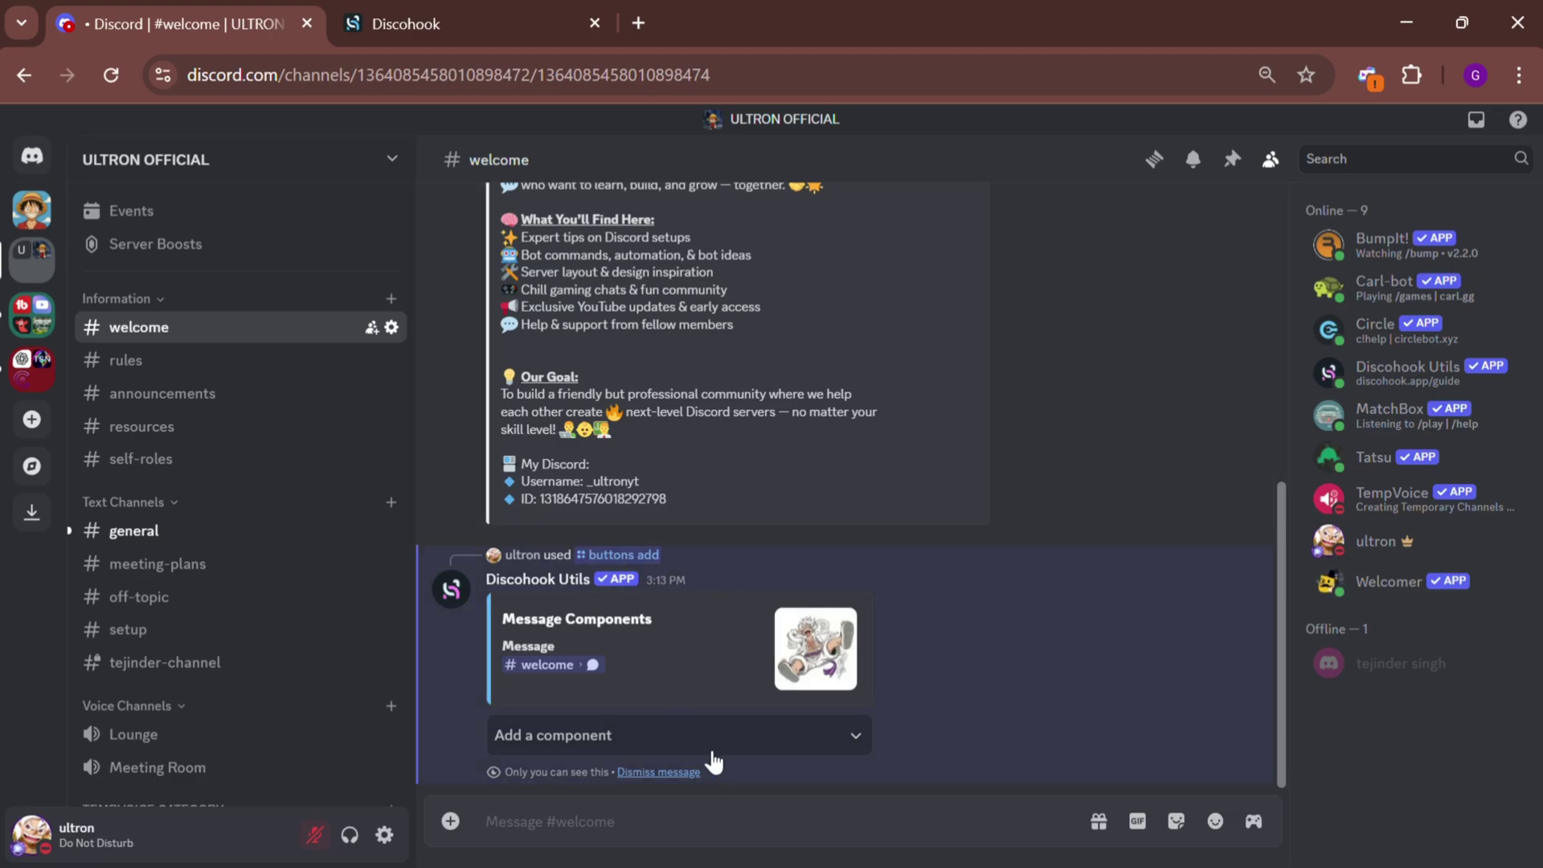
# Make the new component a Link Button and enter the label YOUTUBE in its custom values form.
pyautogui.click(712, 752)
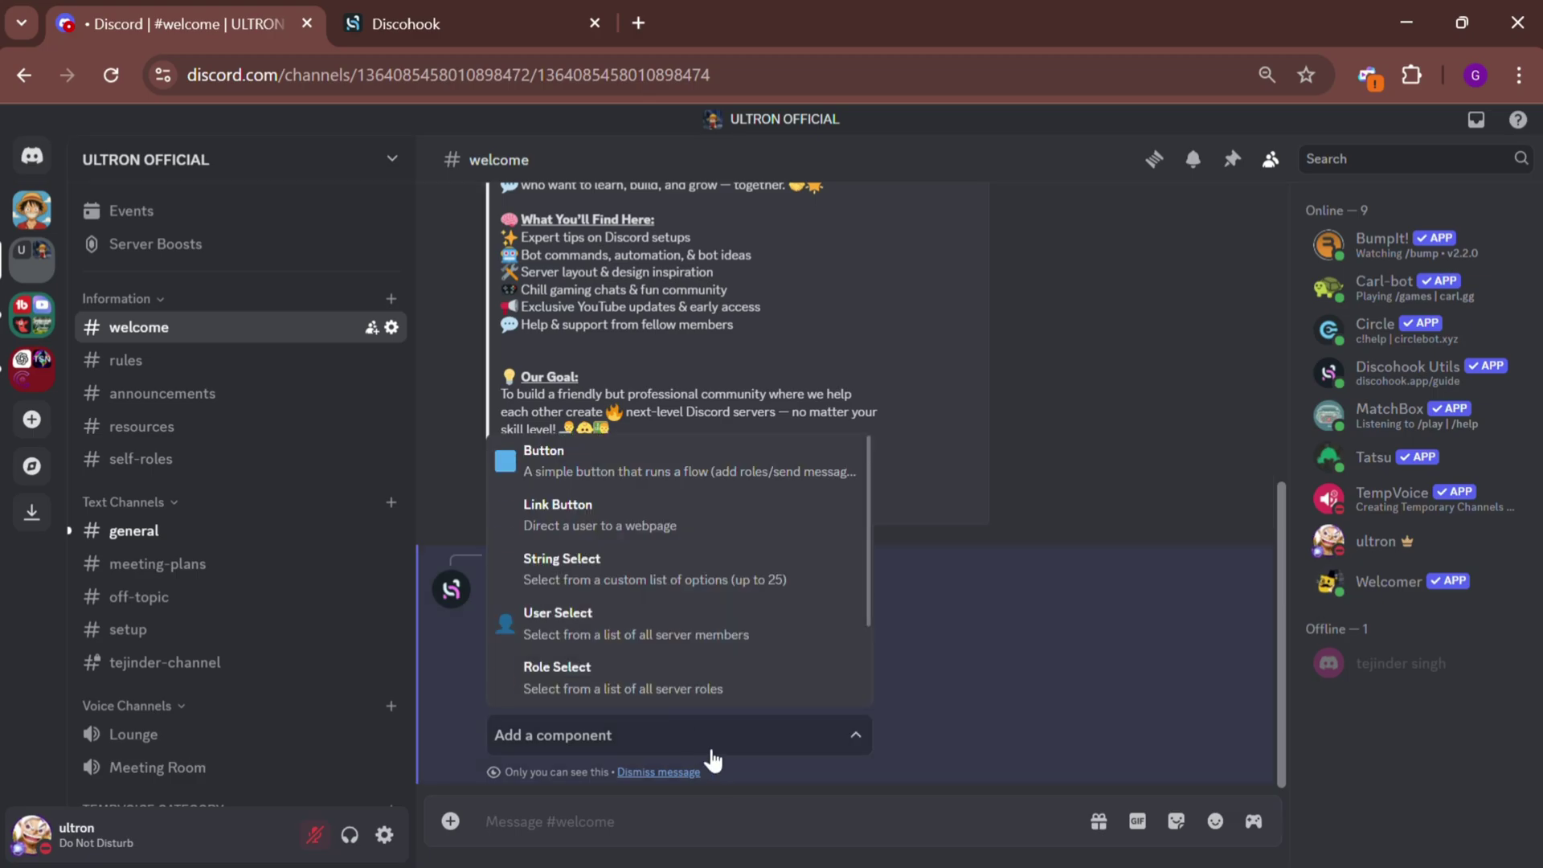
pyautogui.click(635, 538)
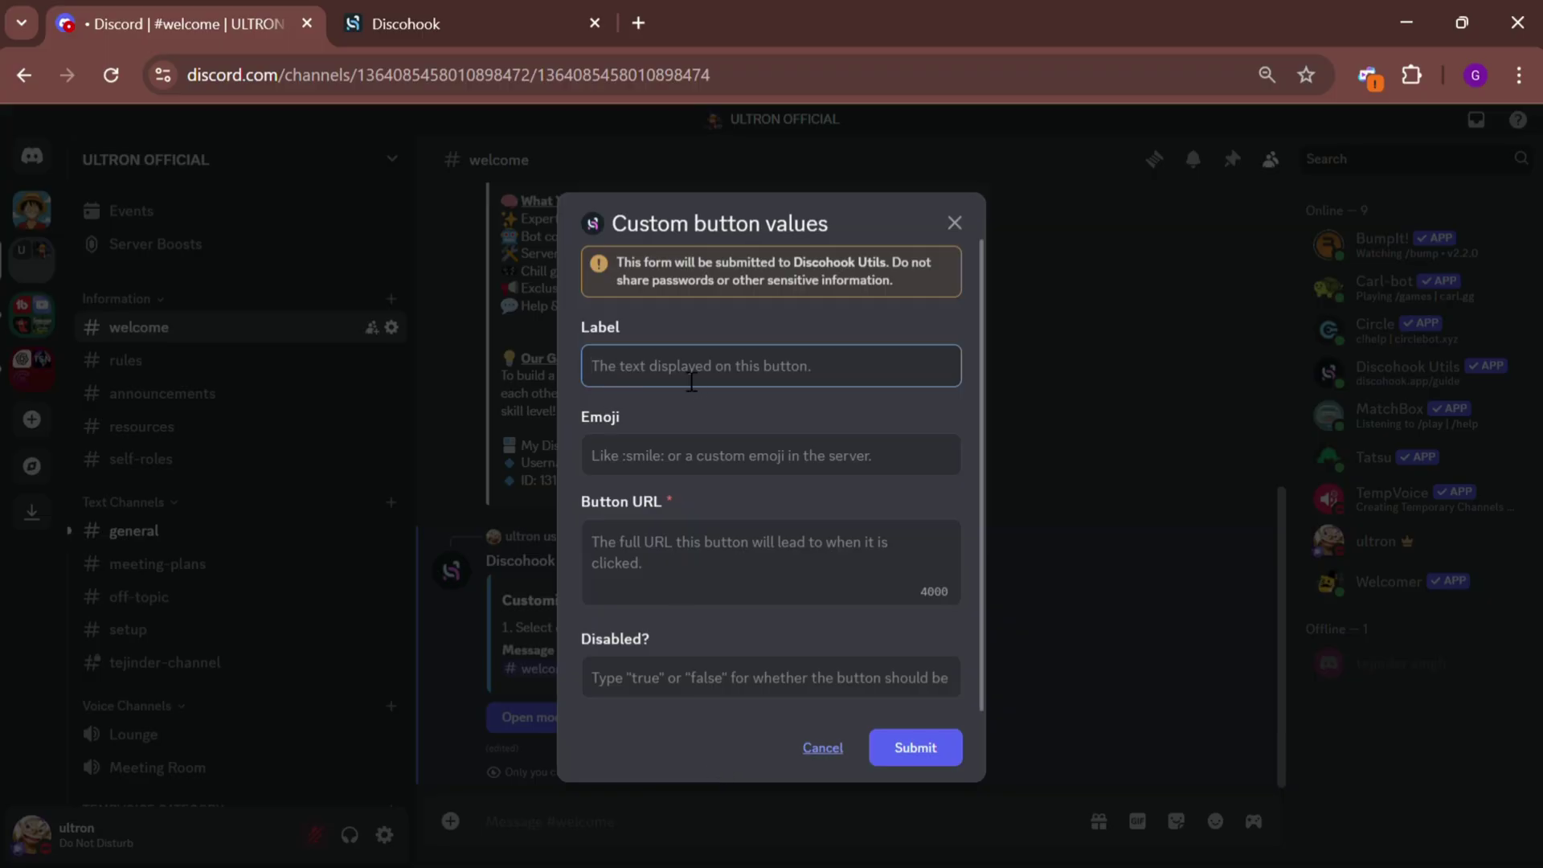
pyautogui.click(954, 224)
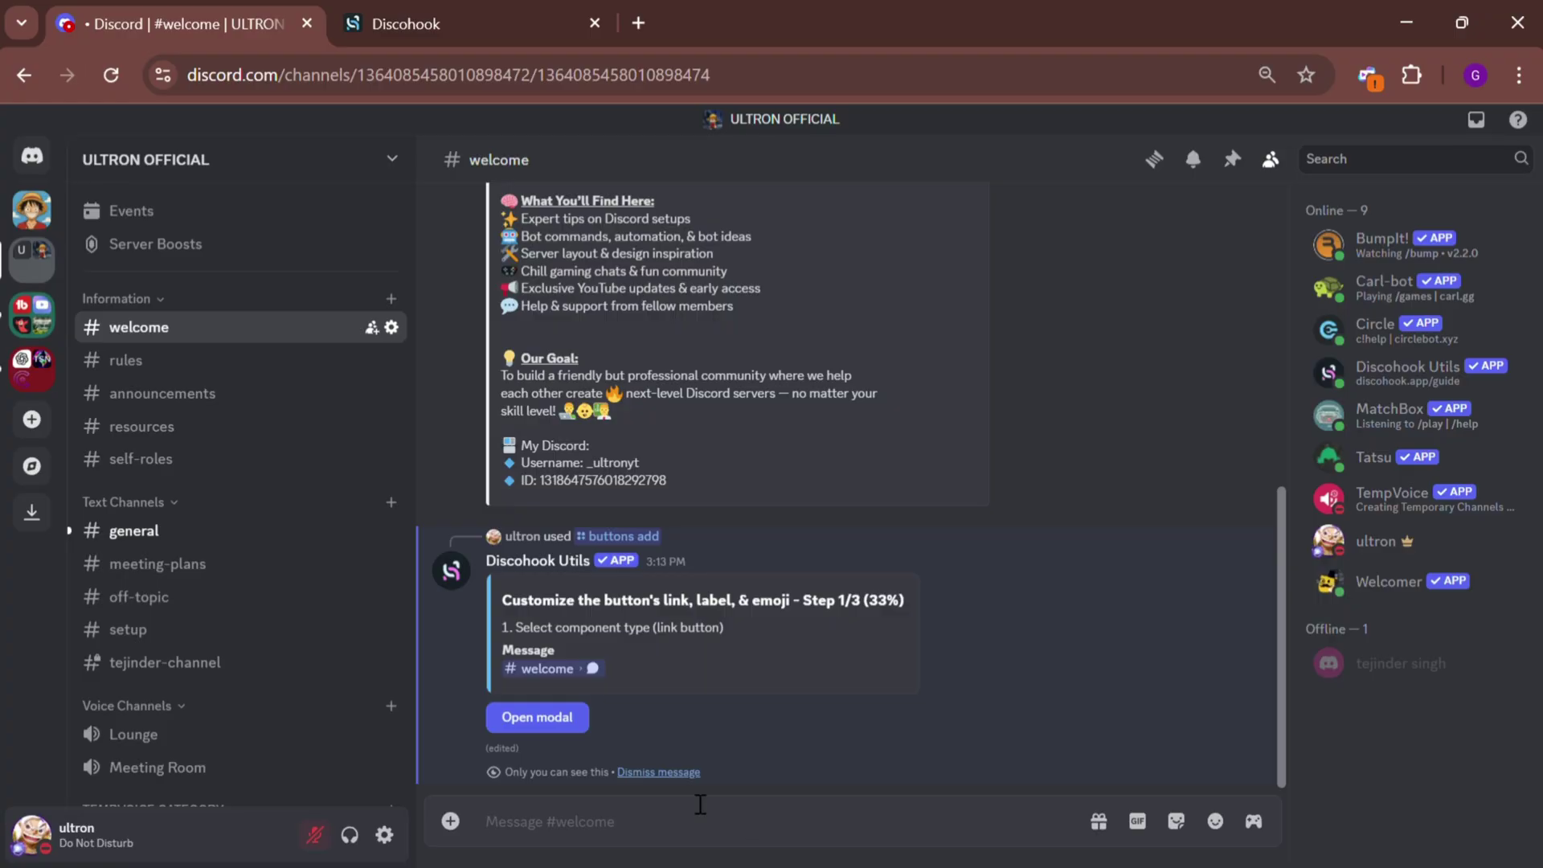
pyautogui.click(552, 718)
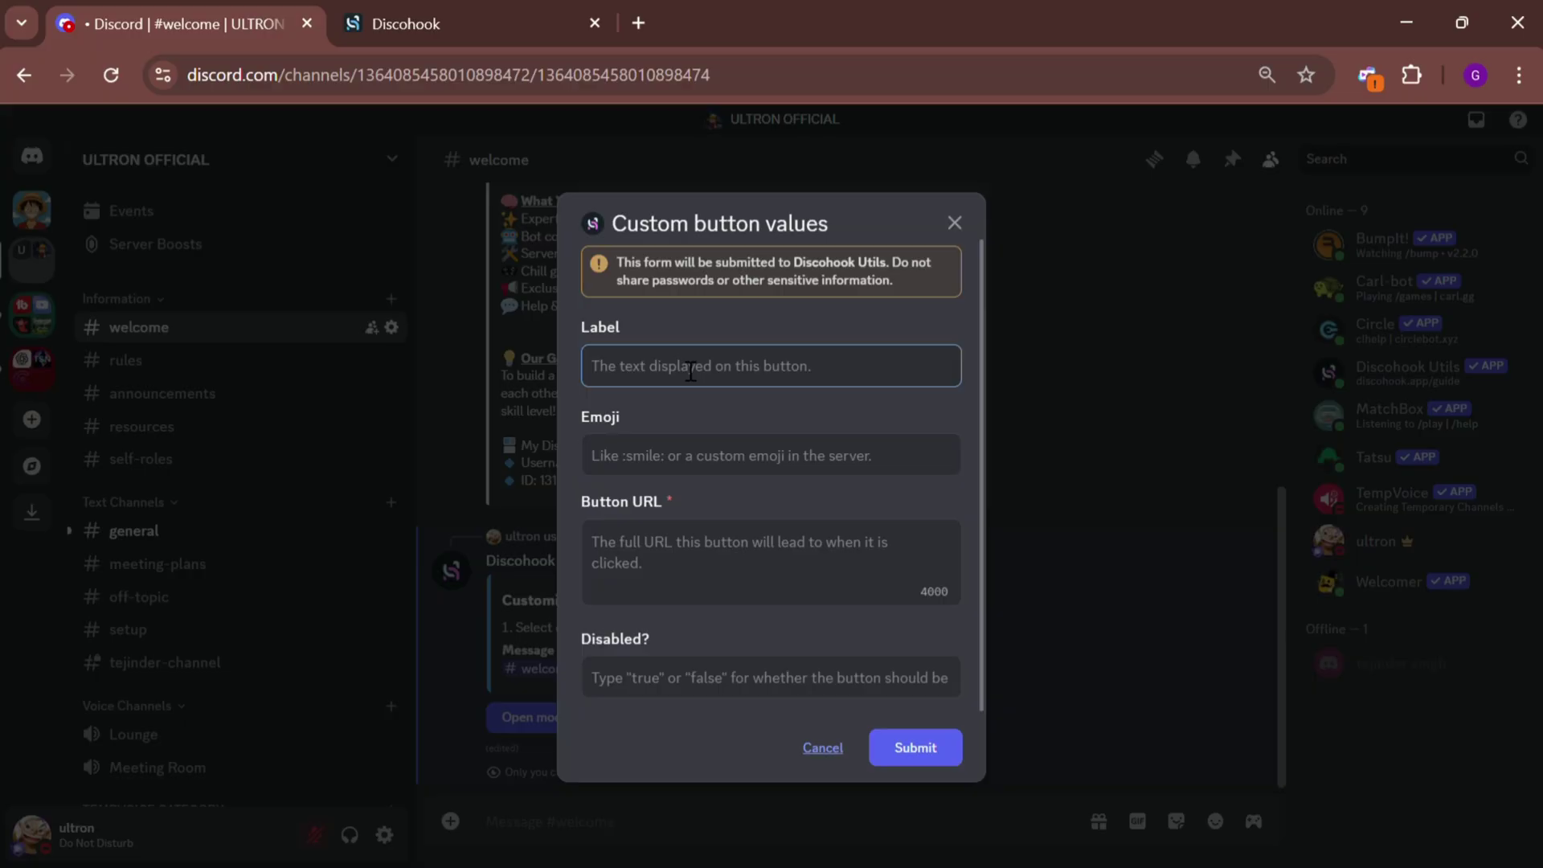
pyautogui.write('YOUTUBE')
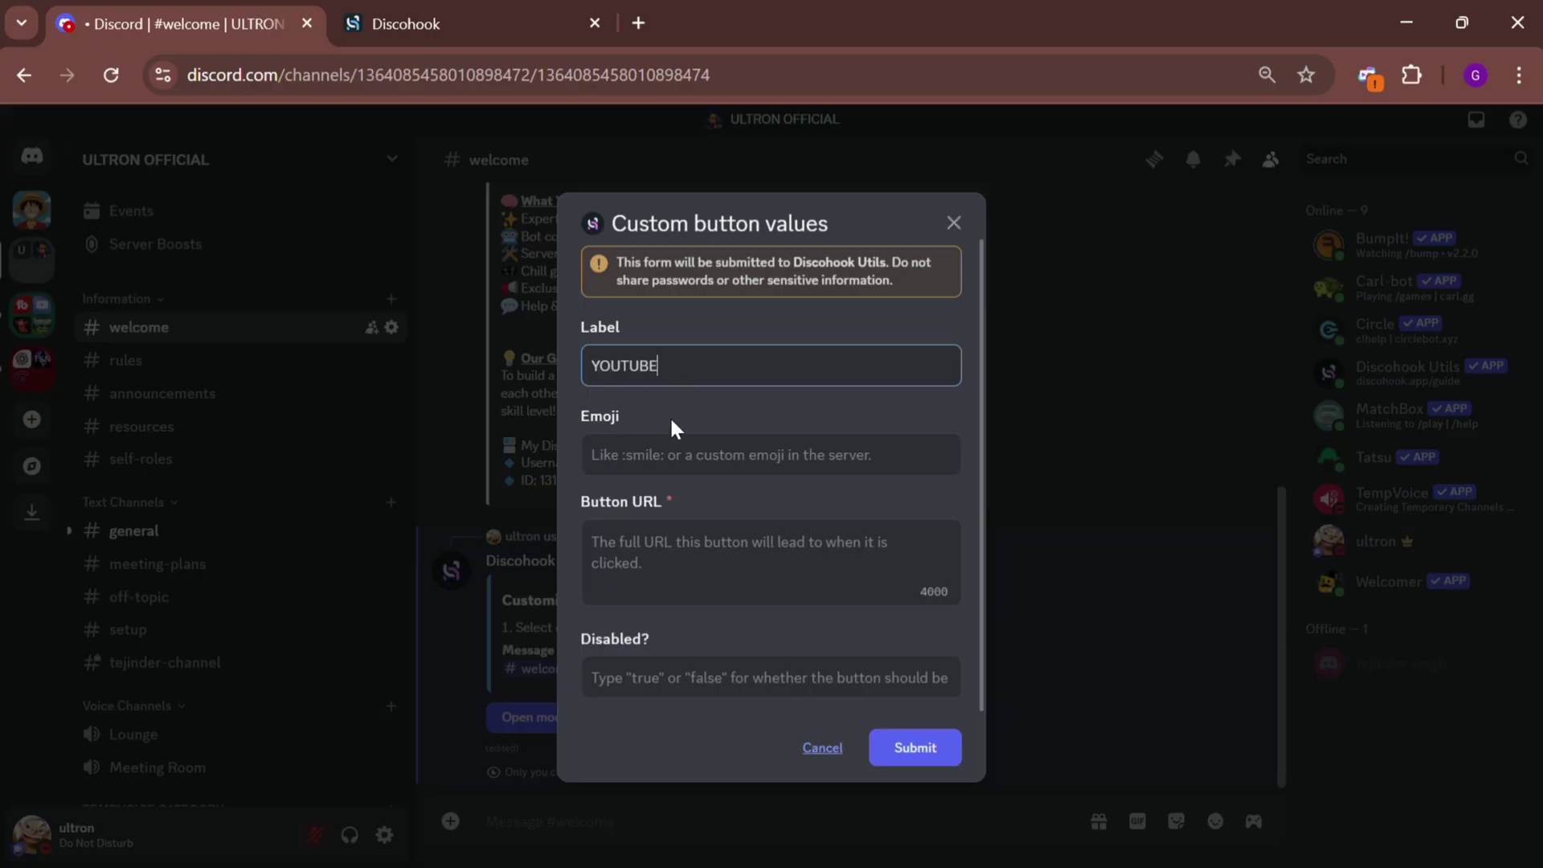
pyautogui.click(689, 460)
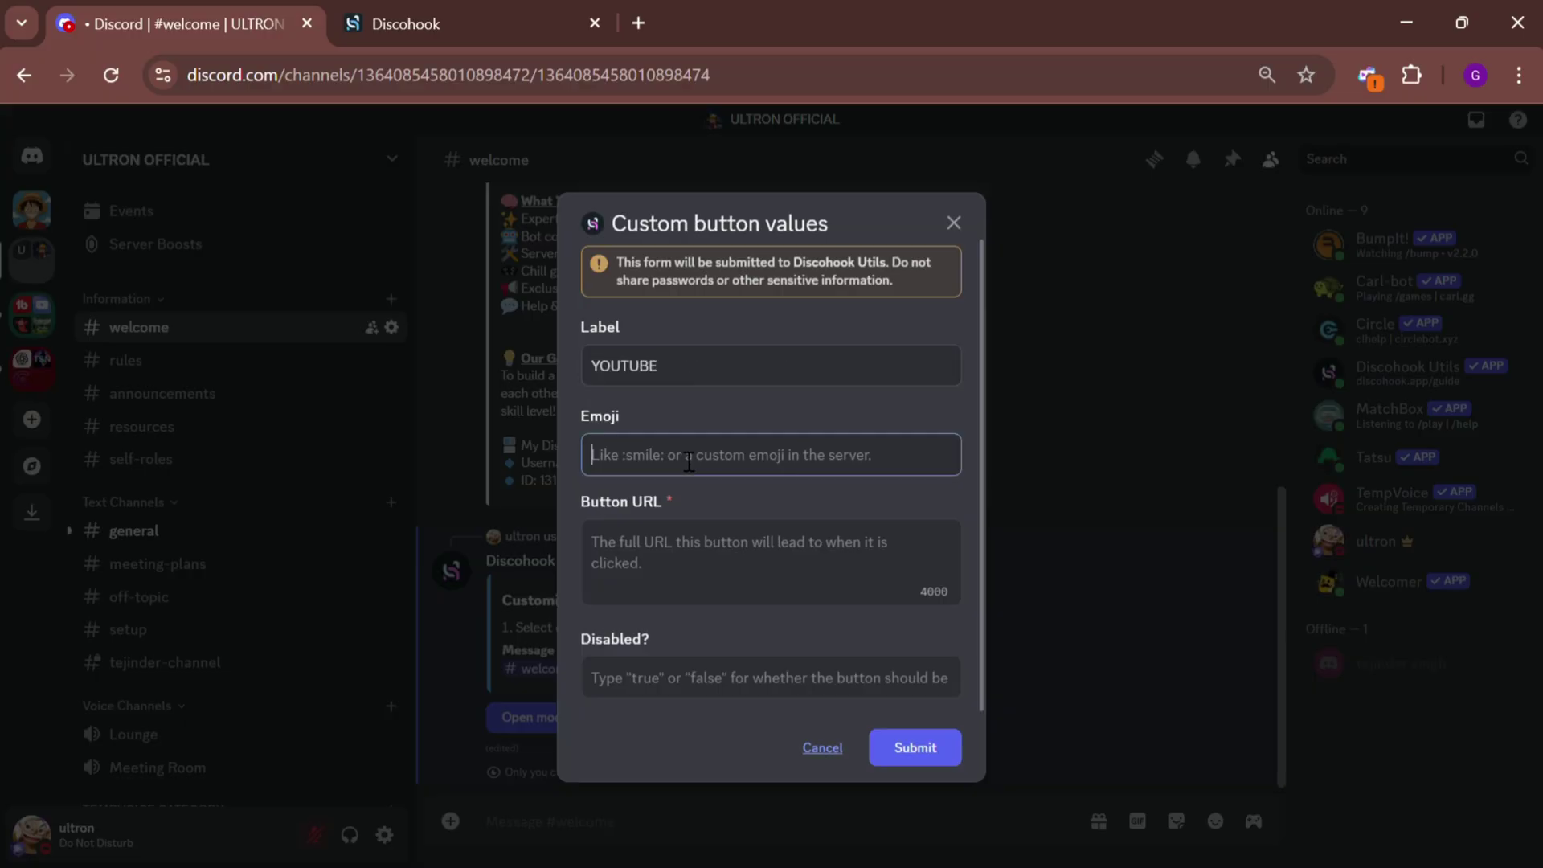
# Send the YouTube emoji in chat and copy its raw emoji code.
pyautogui.click(954, 222)
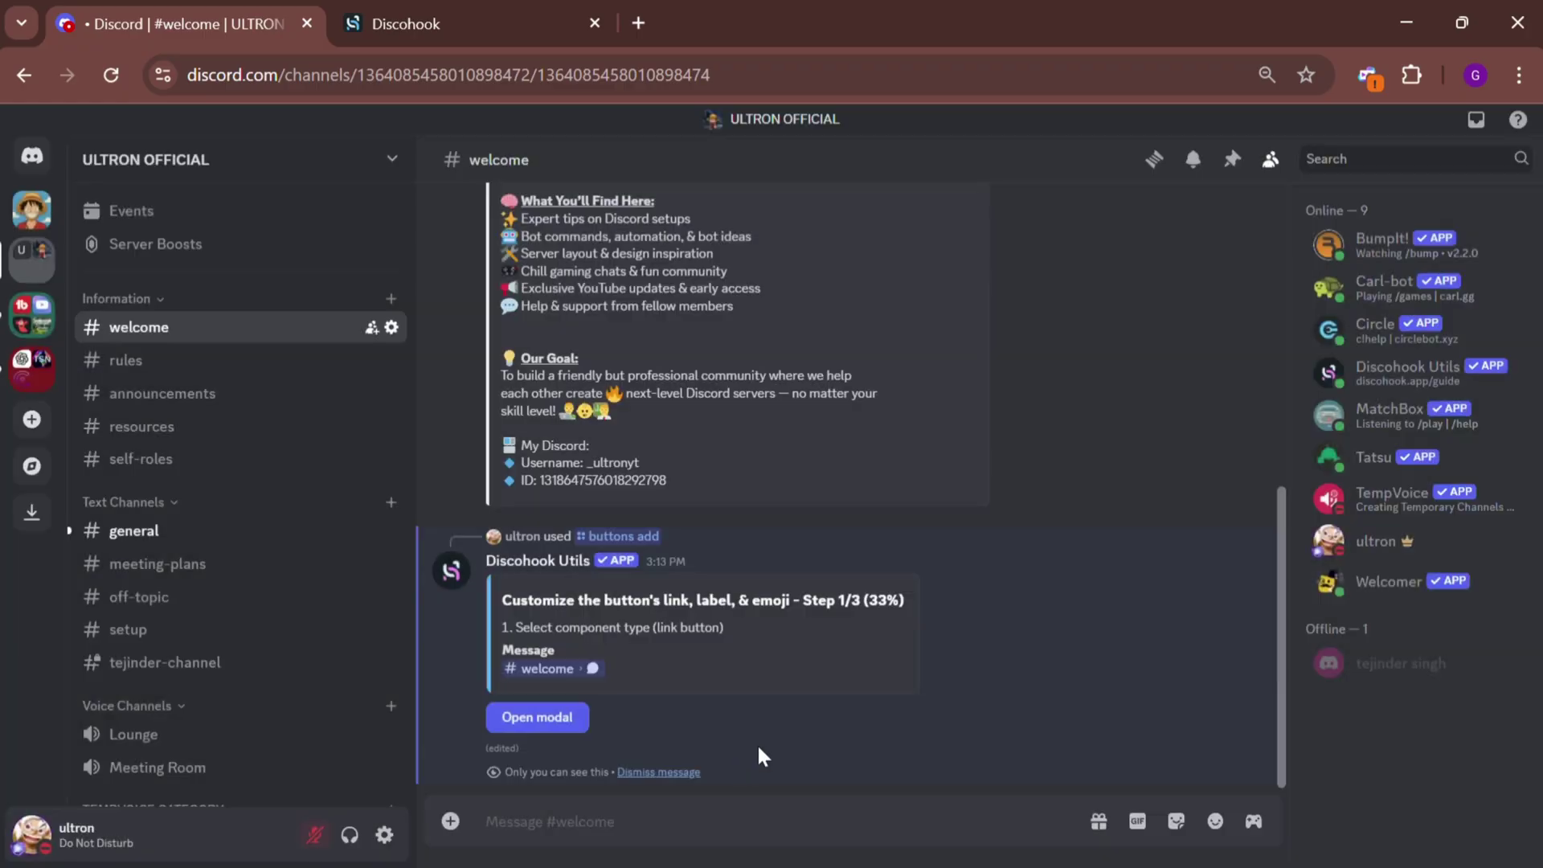
pyautogui.click(1223, 820)
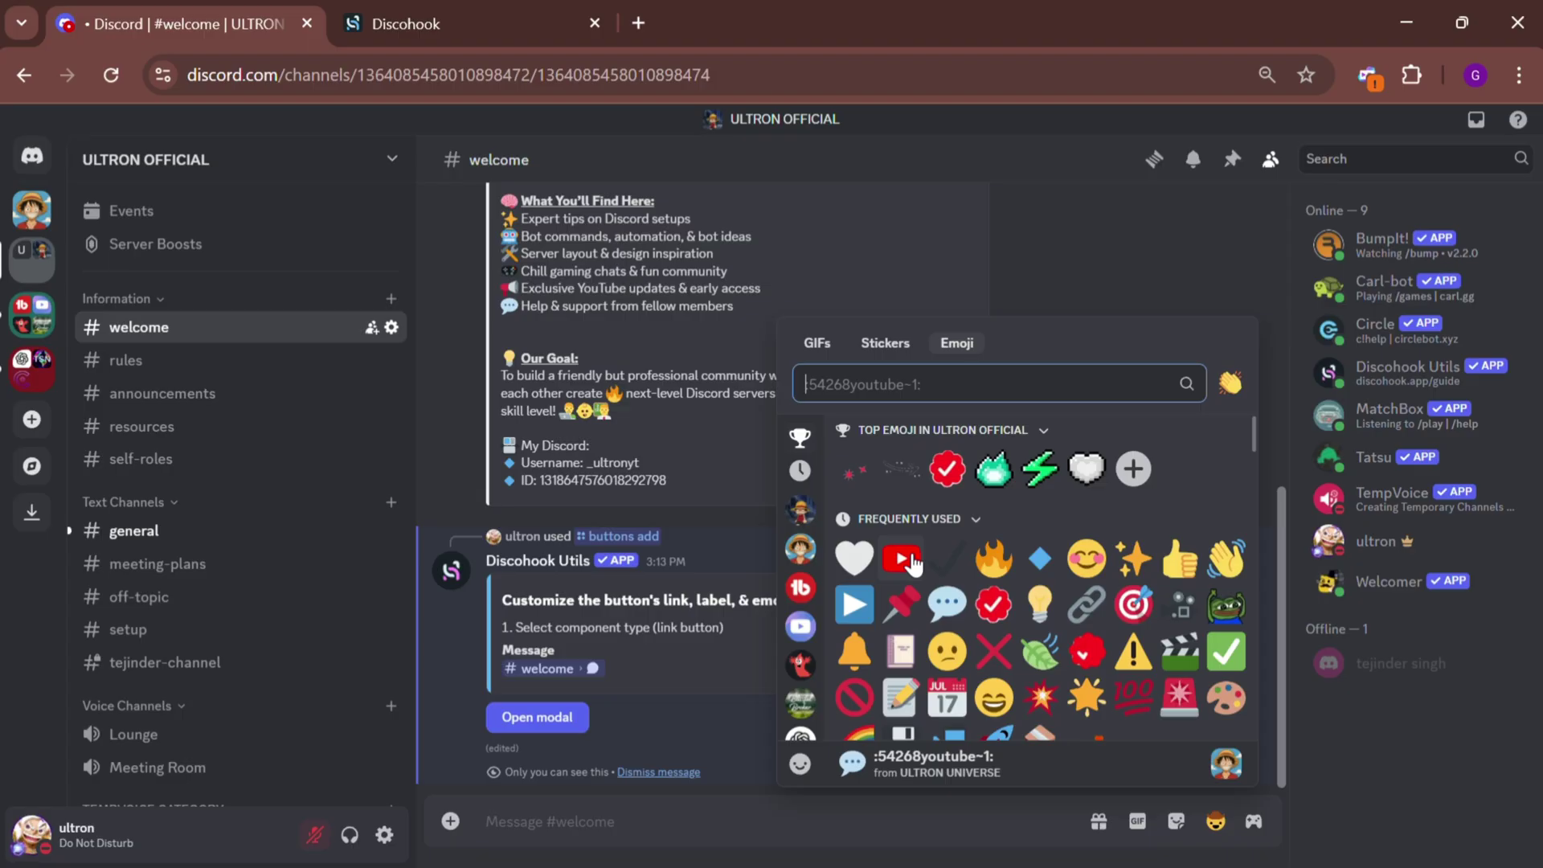
pyautogui.click(903, 551)
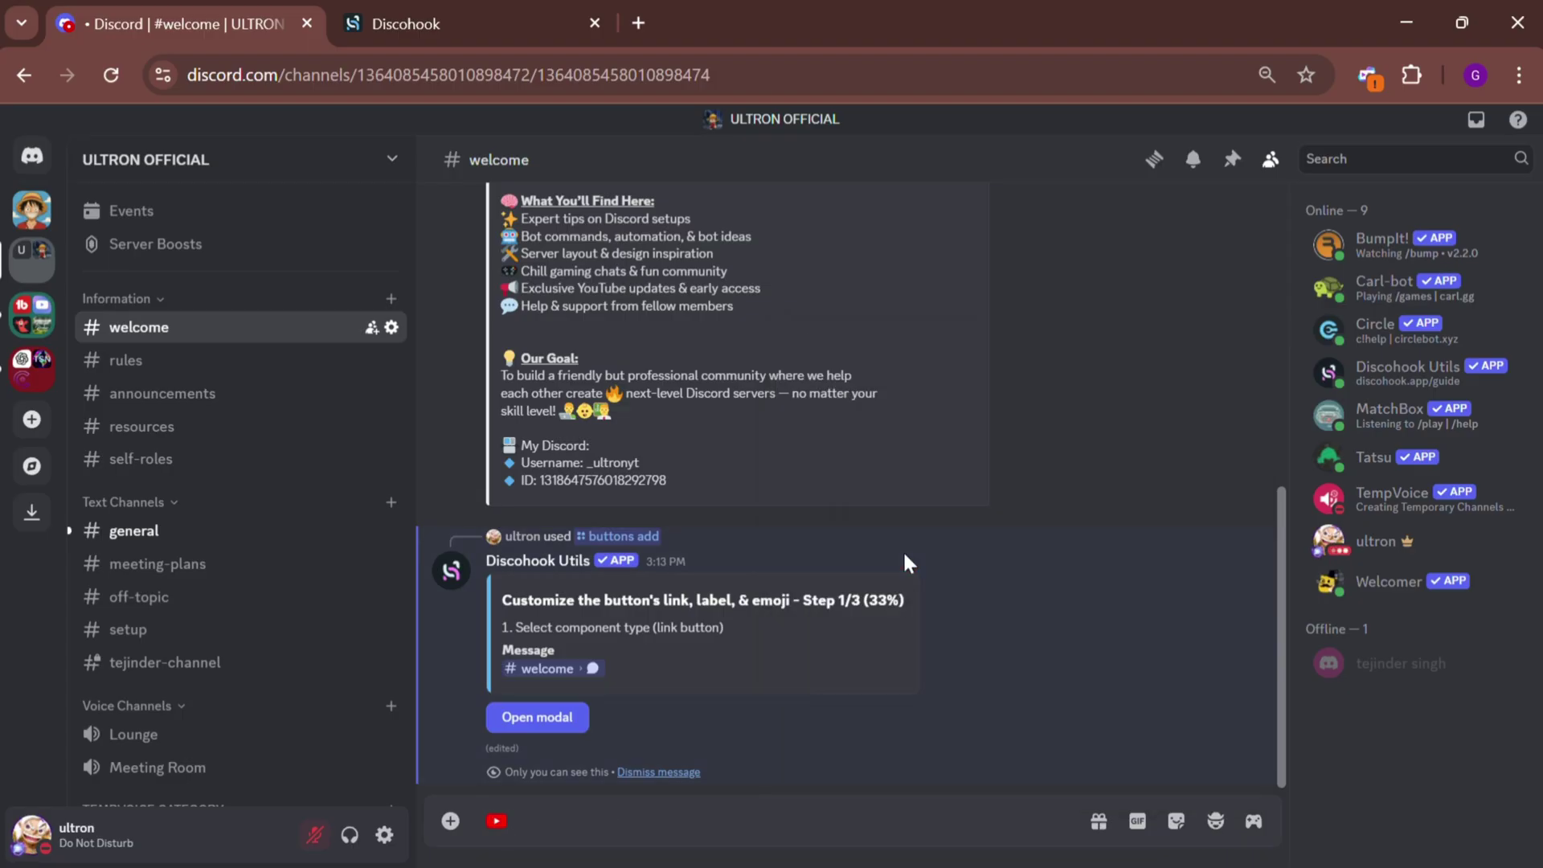
pyautogui.press('Return')
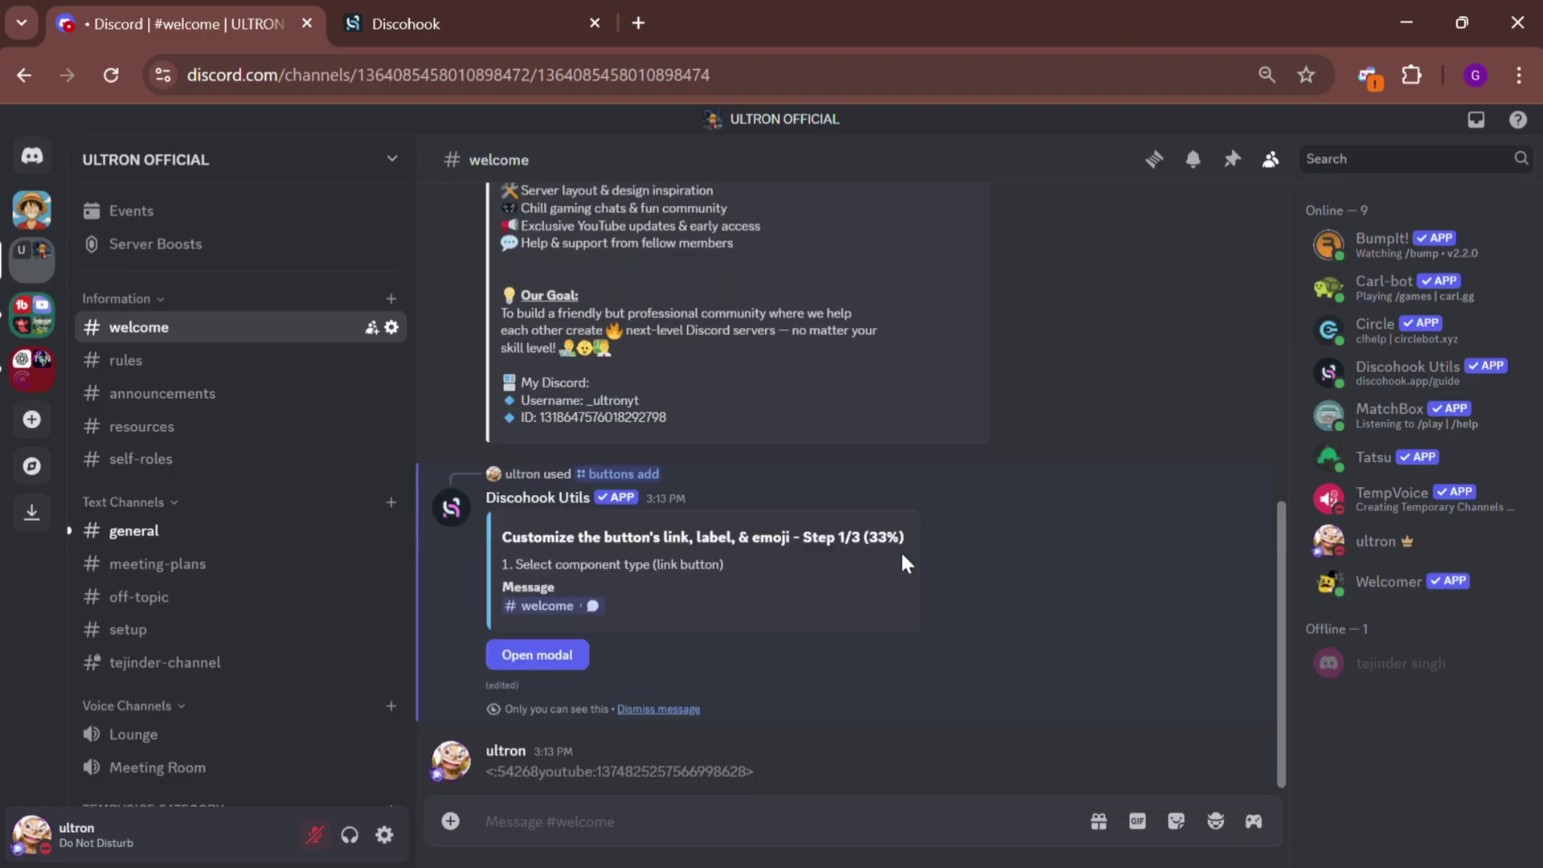
pyautogui.moveTo(764, 773); pyautogui.dragTo(502, 788)
pyautogui.hotkey('ctrl', 'c')
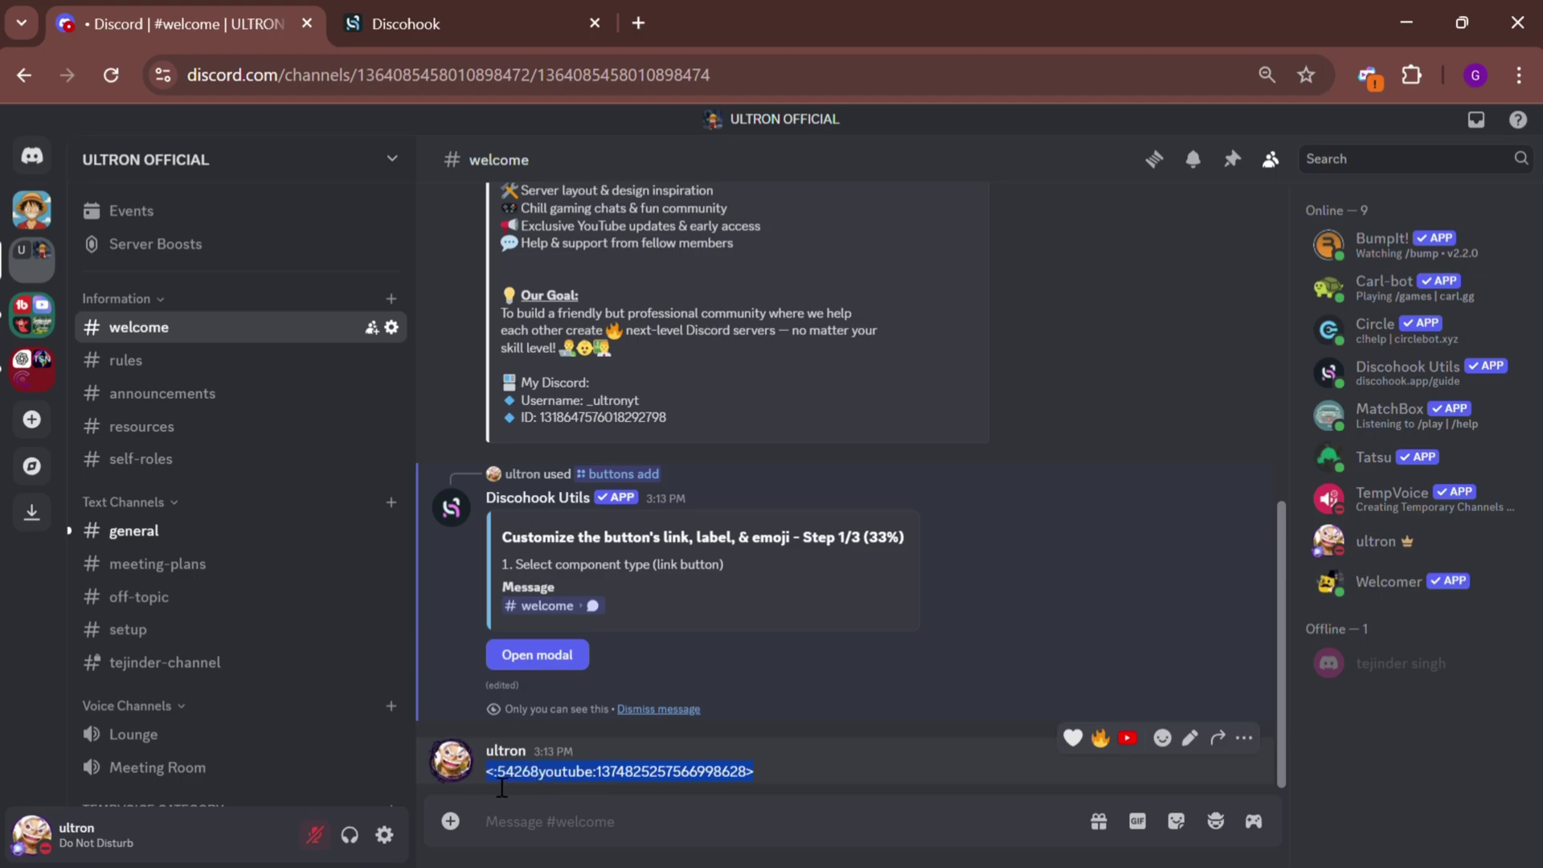
# Paste the YouTube emoji code into the button form's Emoji field.
pyautogui.click(565, 661)
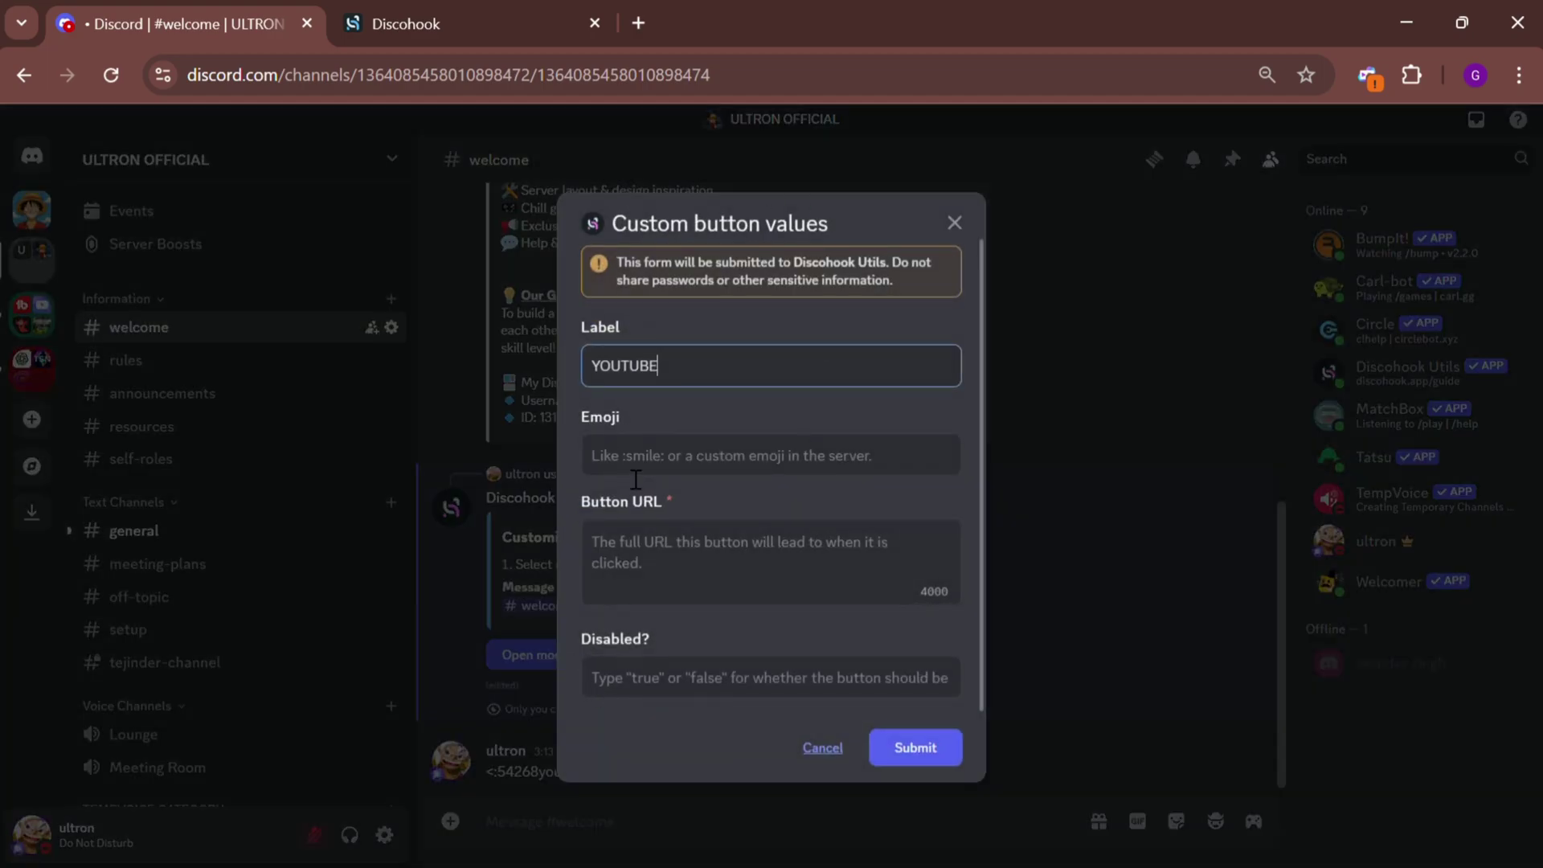
pyautogui.click(636, 467)
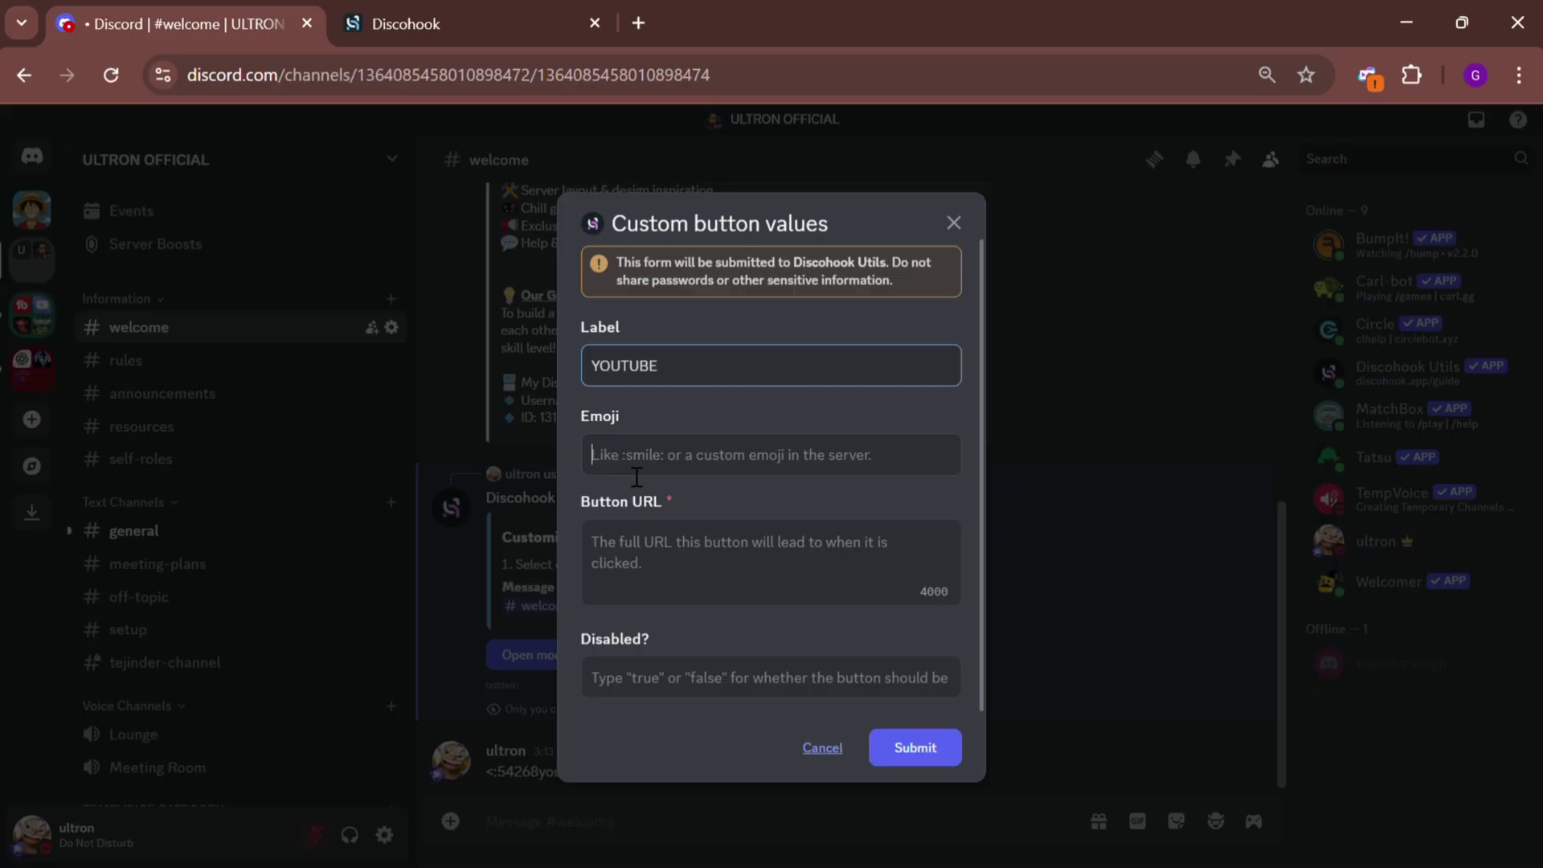
pyautogui.hotkey('ctrl', 'v')
# Copy the ULTRON YouTube channel URL into Button URL and submit the button.
pyautogui.click(823, 570)
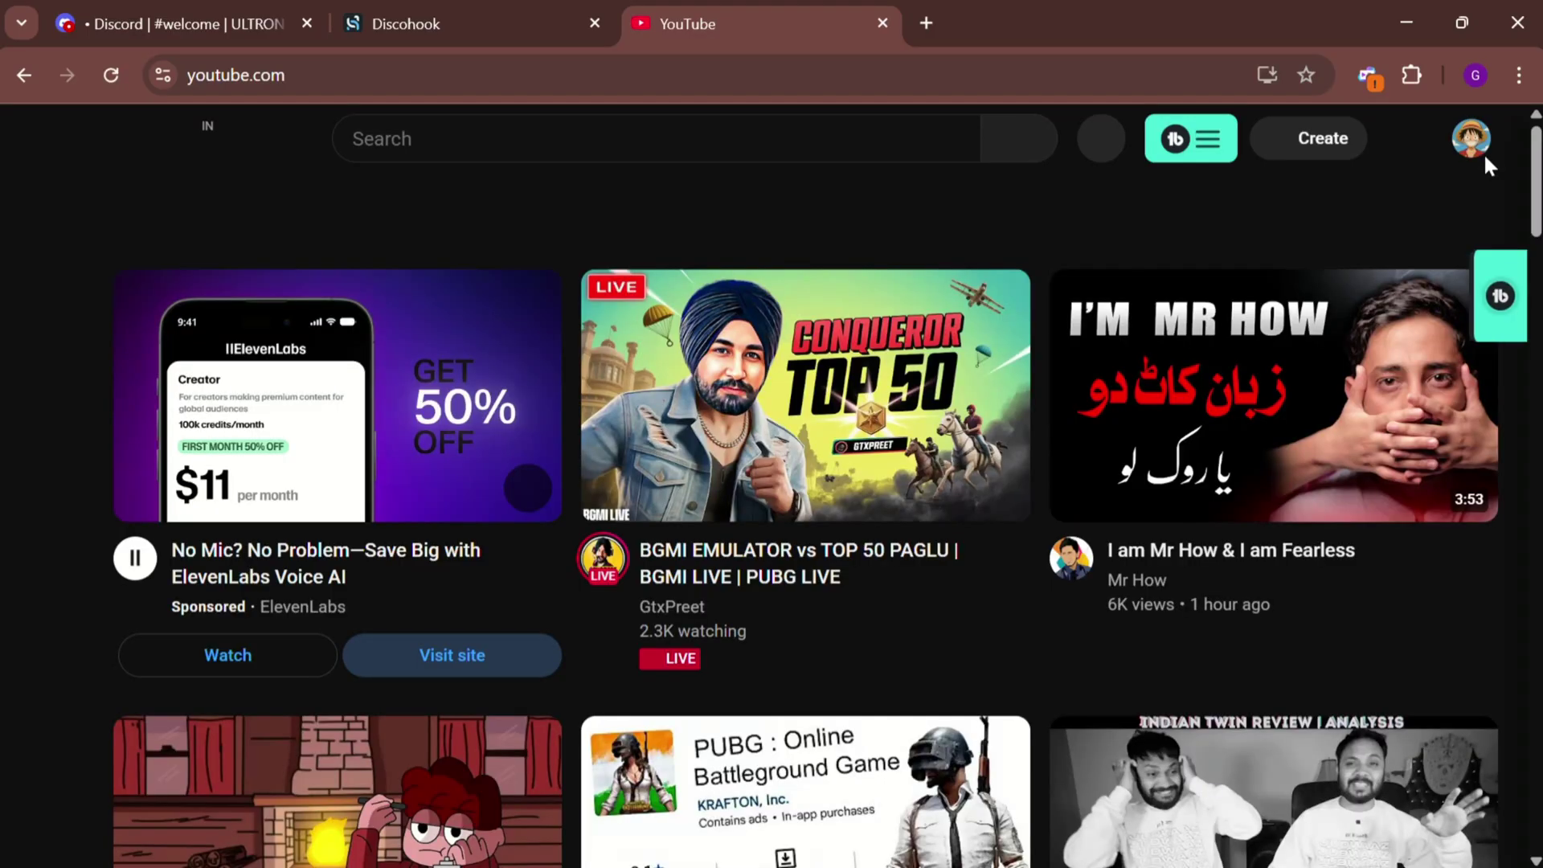
pyautogui.click(1476, 157)
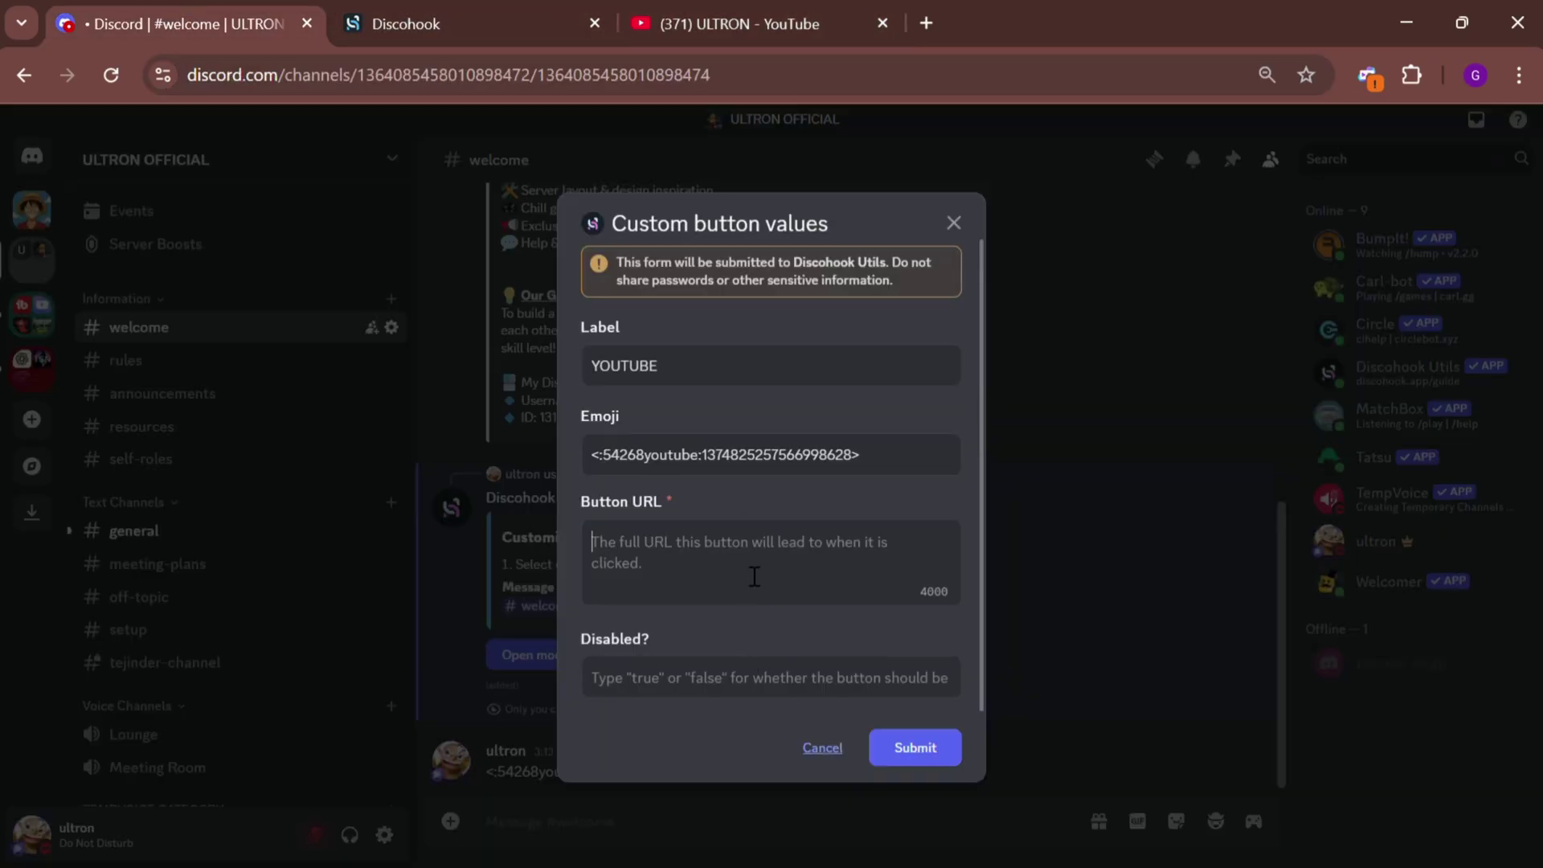
pyautogui.click(754, 575)
pyautogui.write('https://www.youtube.com/@ultron_official')
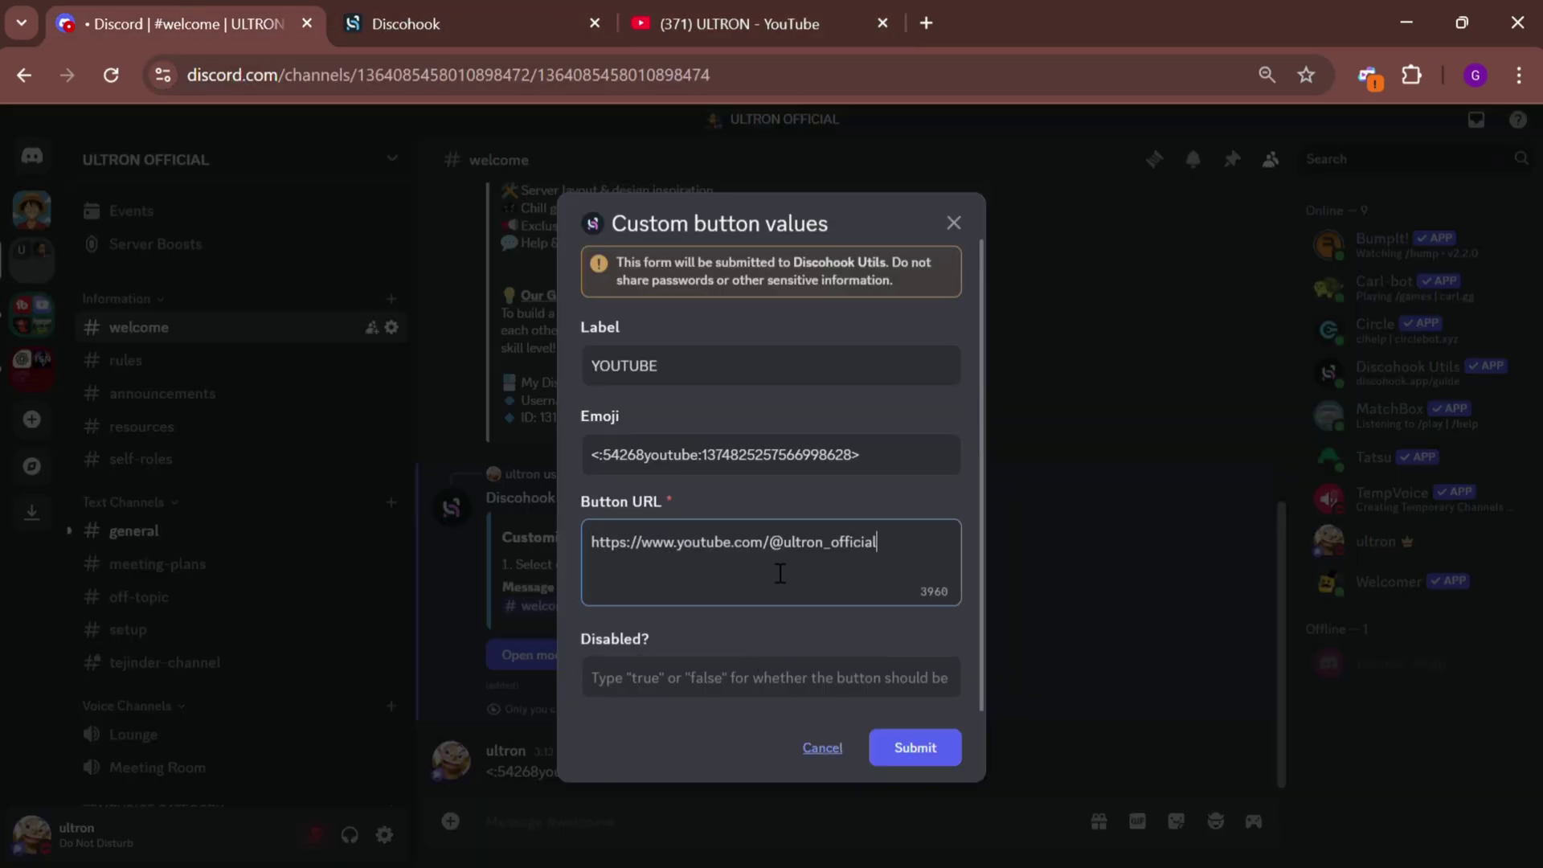
pyautogui.click(927, 749)
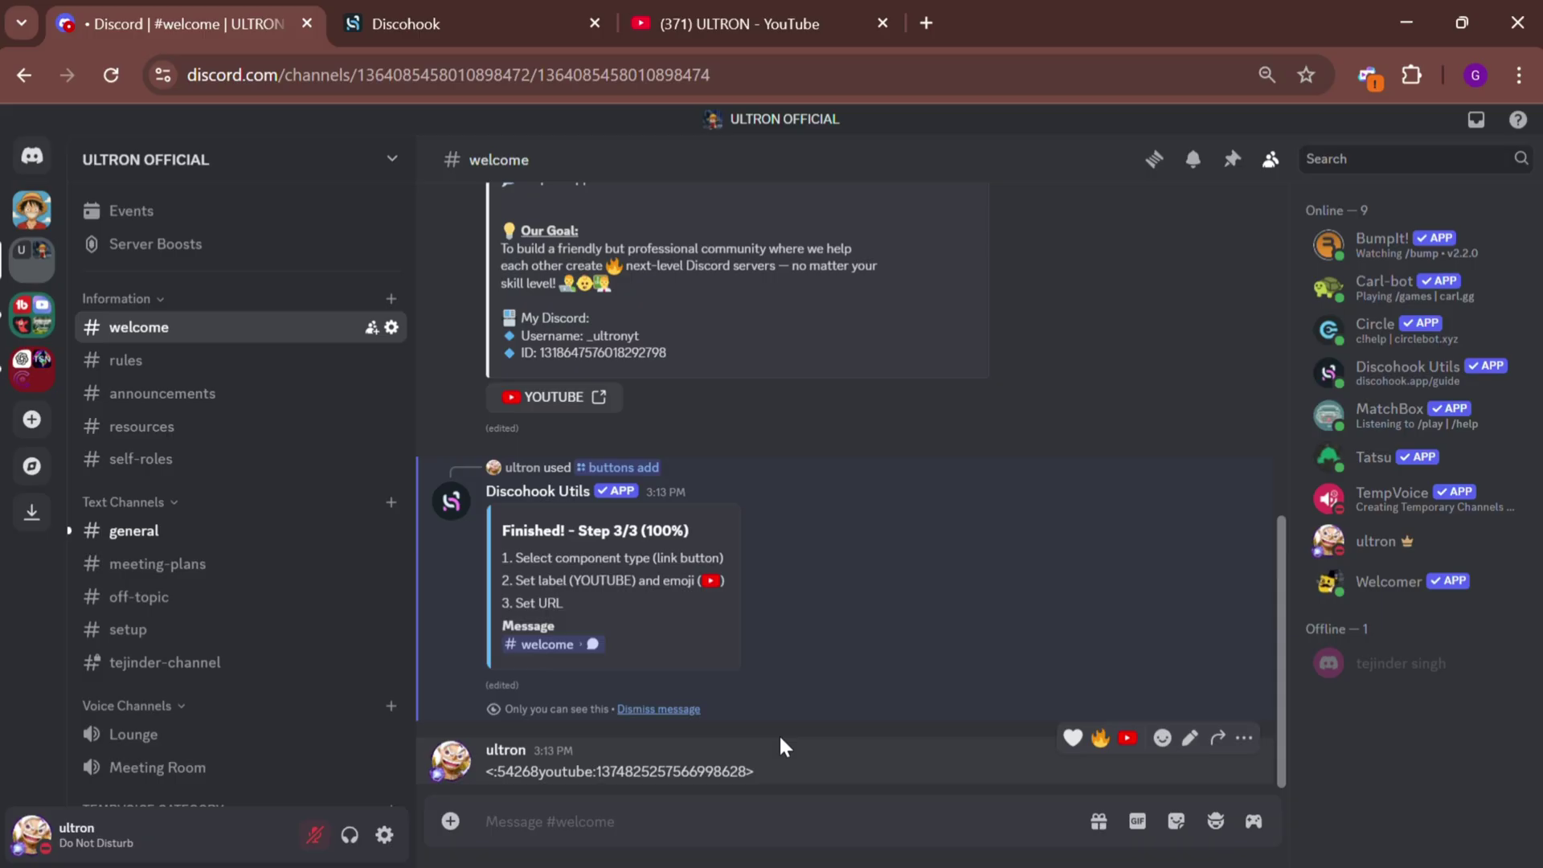
# Dismiss the Discohook Utils reply below the welcome embed with its YOUTUBE button.
pyautogui.click(641, 711)
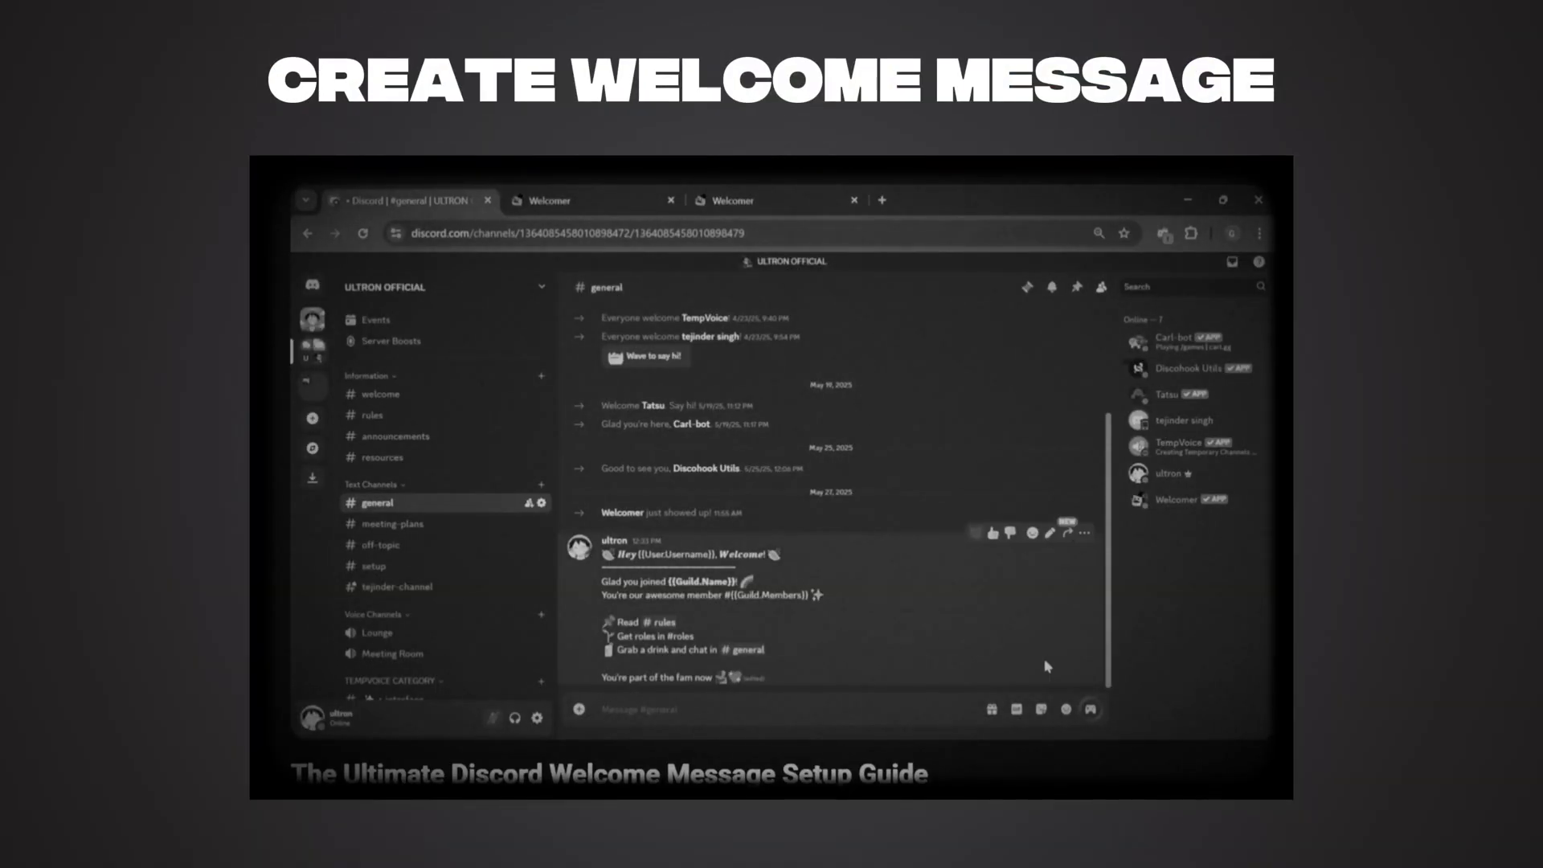
pyautogui.click(1084, 533)
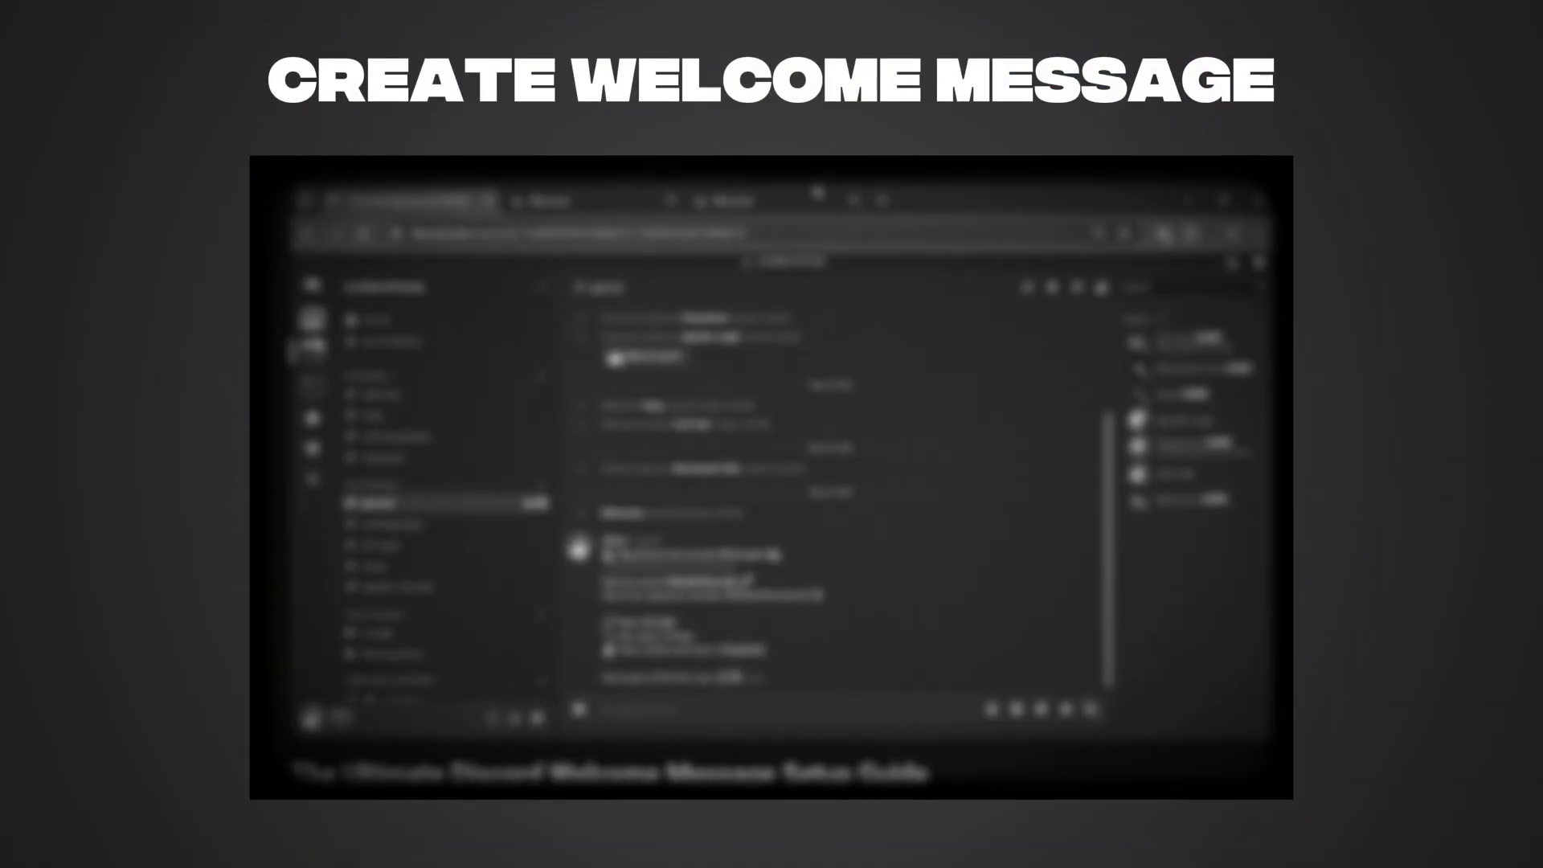